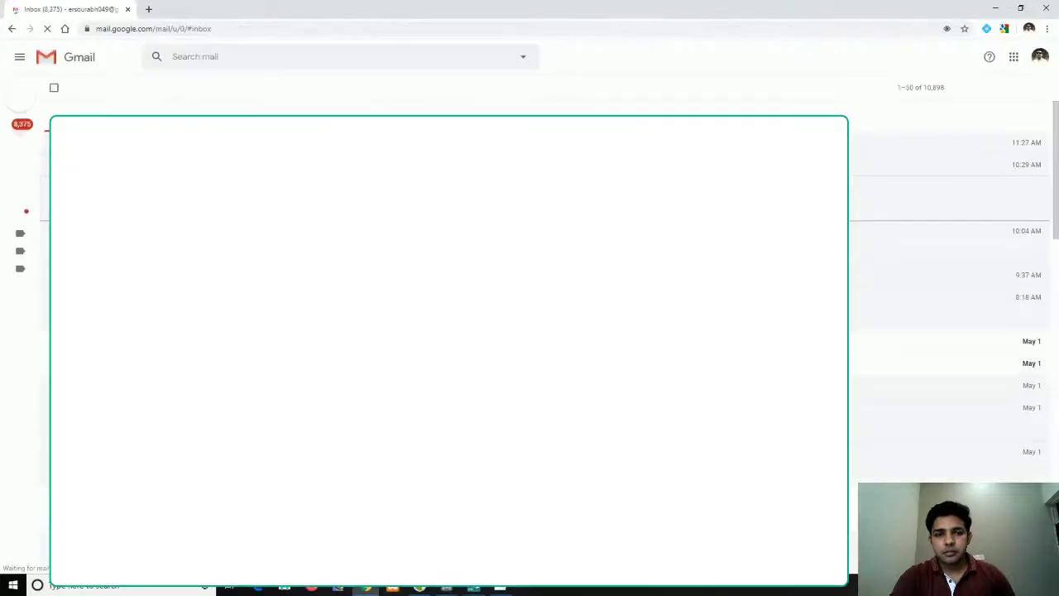
# Open Google Drive in a new tab from Gmail's Google apps menu
pyautogui.click(1014, 58)
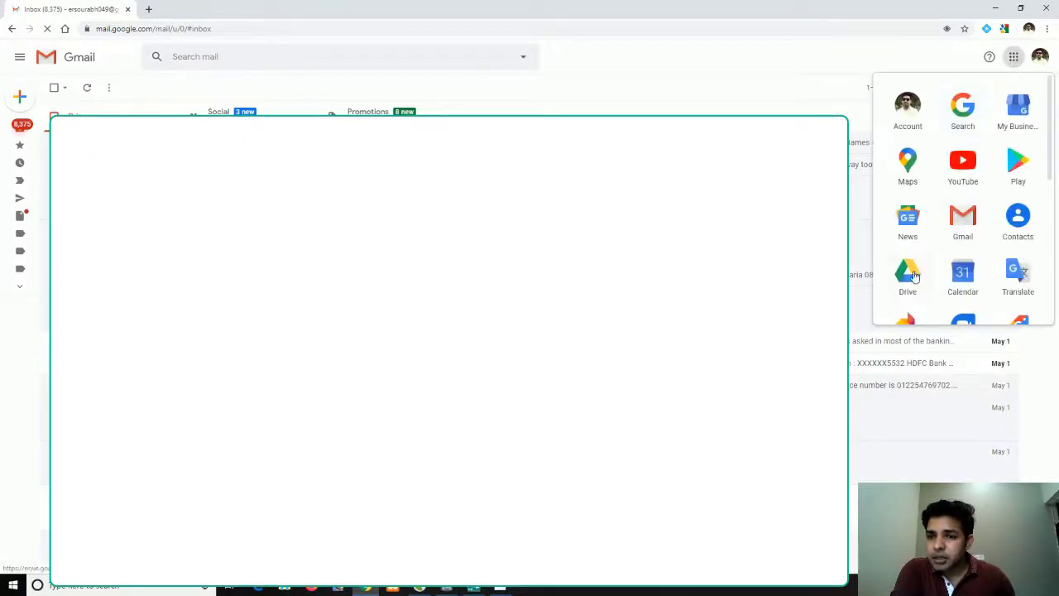
pyautogui.click(907, 273)
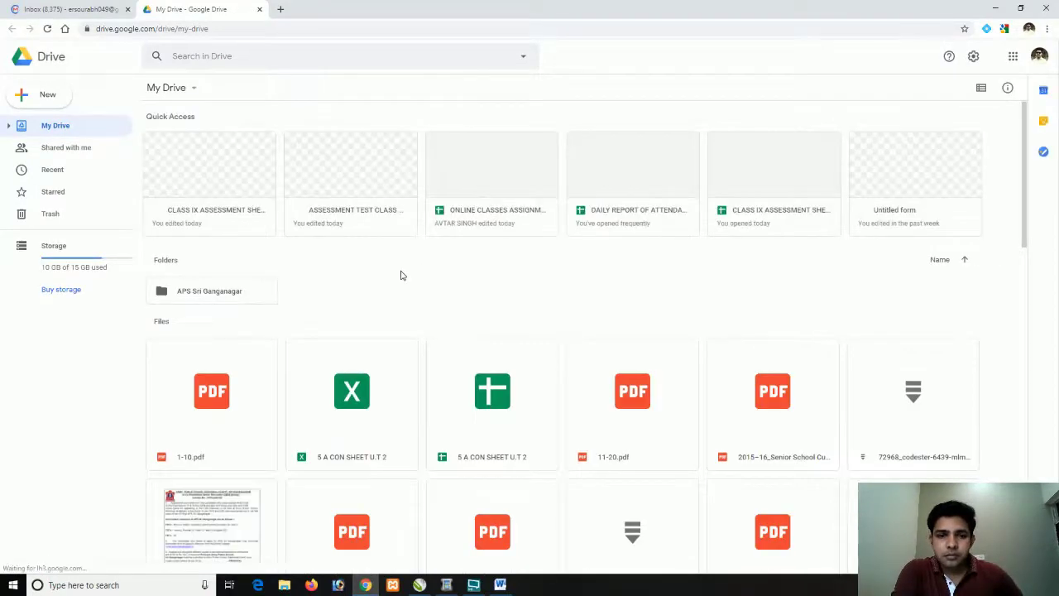
# Start a blank Google Form from Drive's New > More > Google Forms menu
pyautogui.click(49, 101)
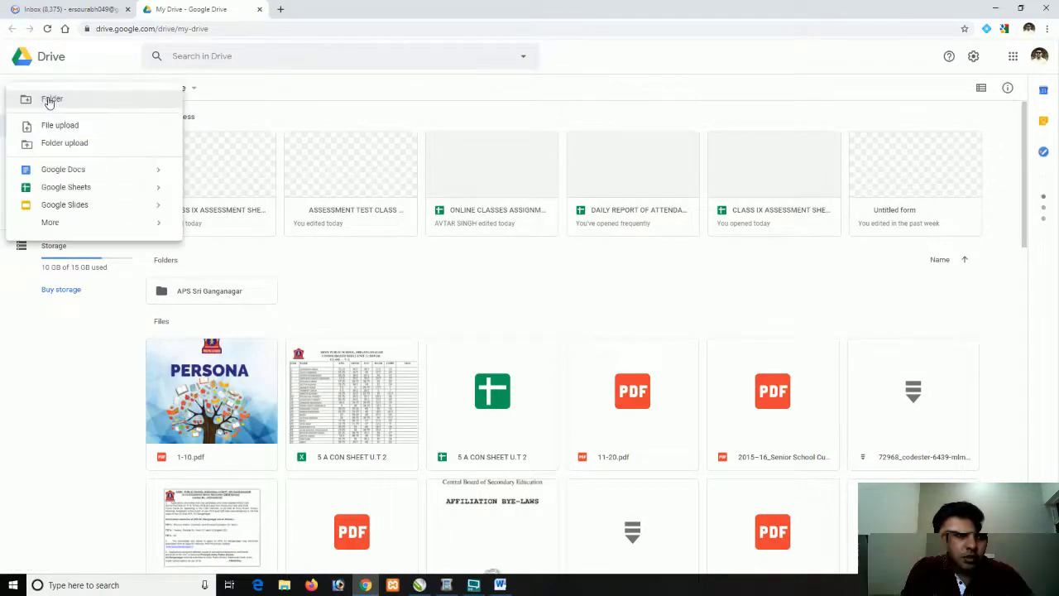
pyautogui.moveTo(173, 228)
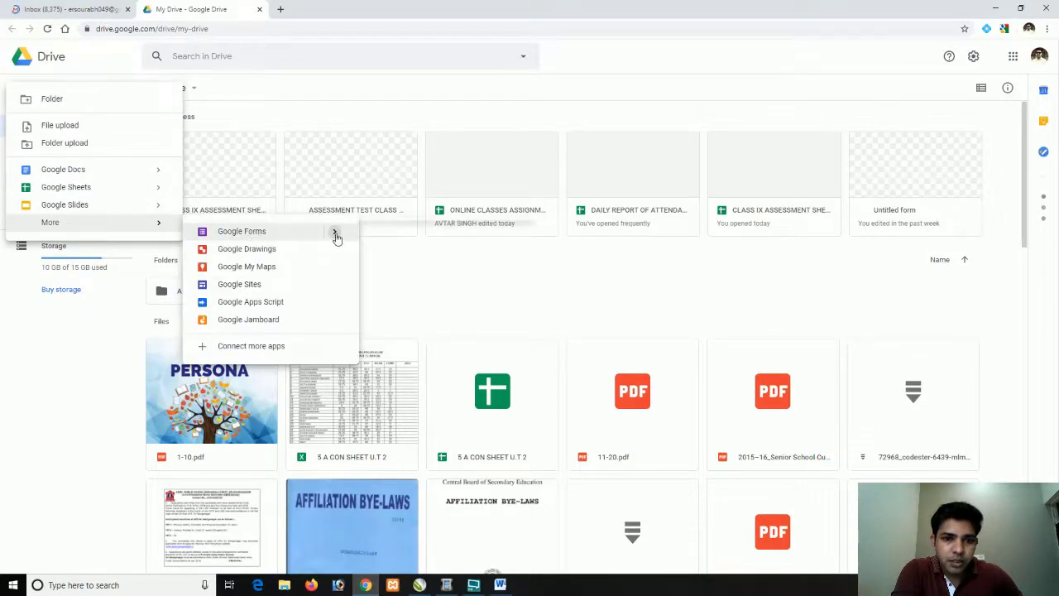
pyautogui.moveTo(337, 237)
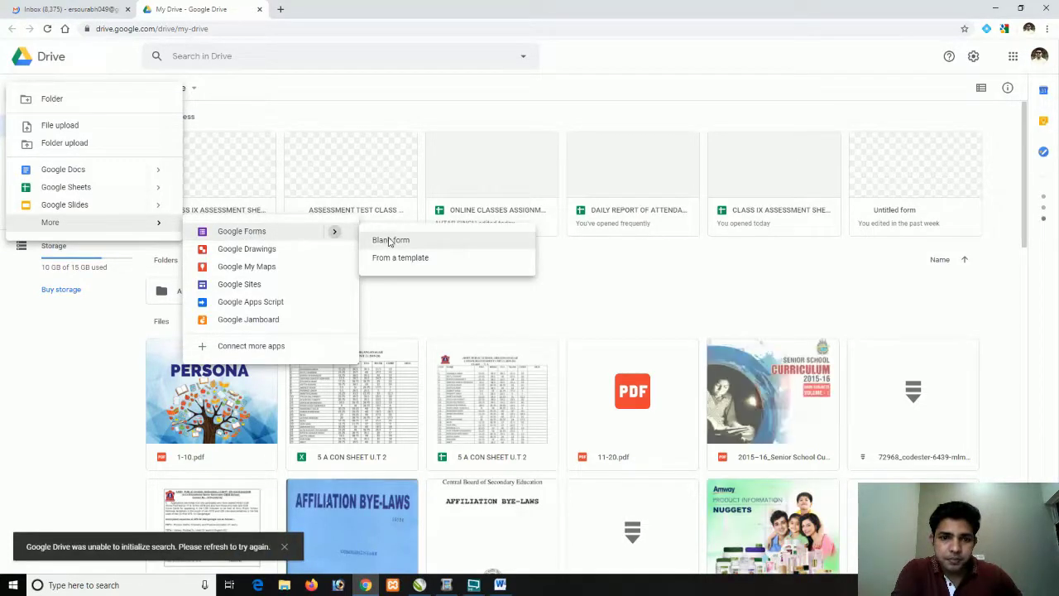
pyautogui.click(389, 240)
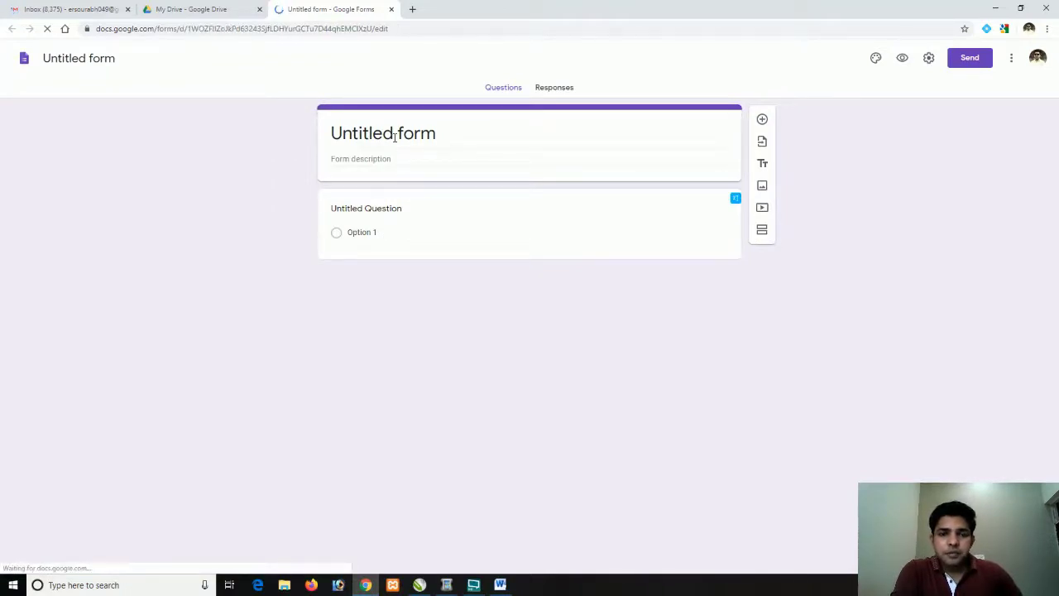
# Title the form 'ARMY PUBLIC SCHOOL, SRI GANGANAGAR'
pyautogui.click(395, 138)
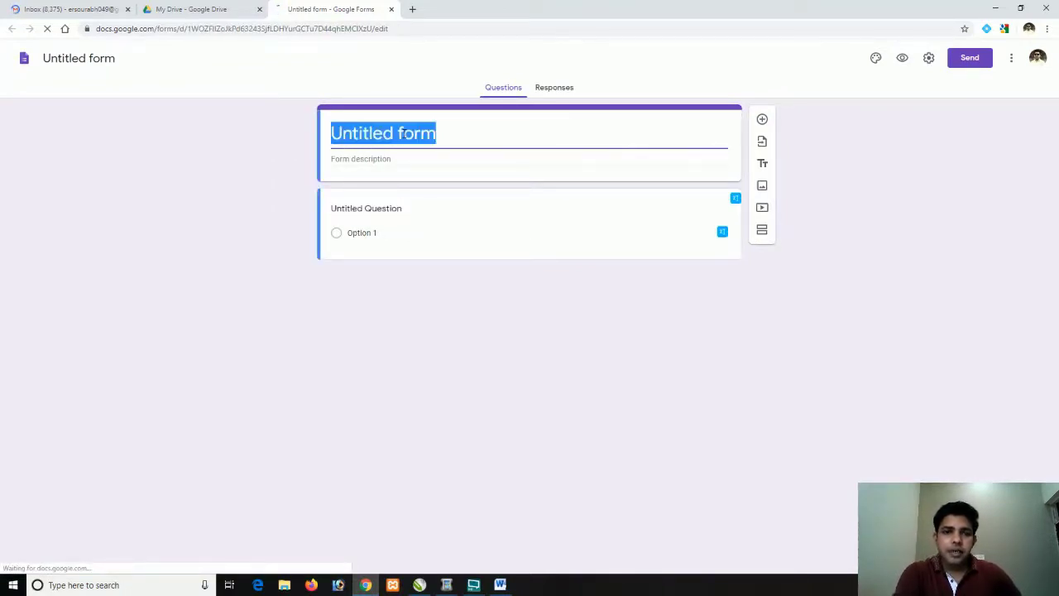
pyautogui.write('a')
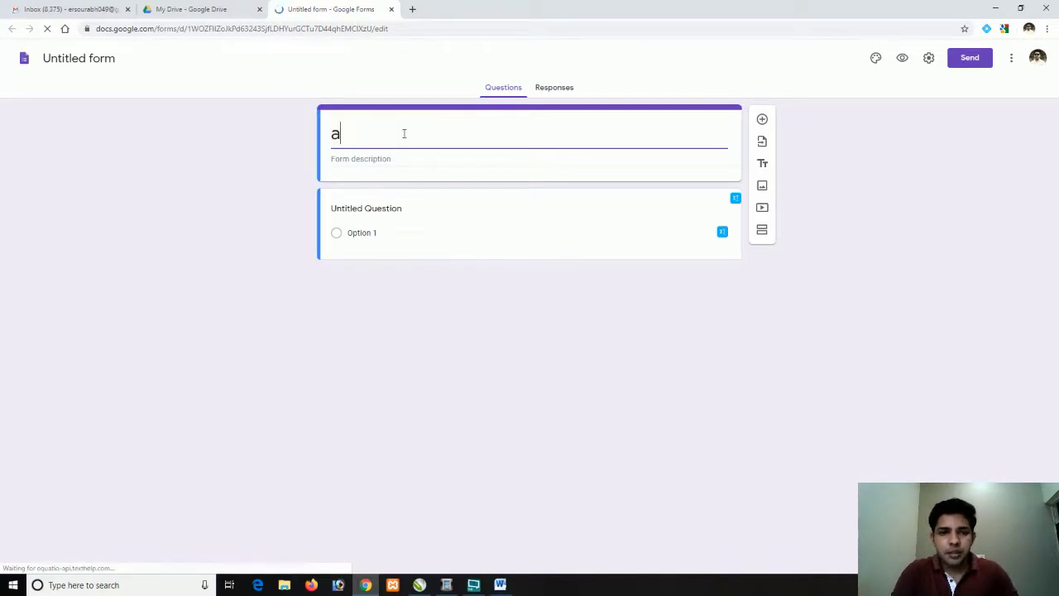
pyautogui.press('BackSpace')
pyautogui.write('ARMY P')
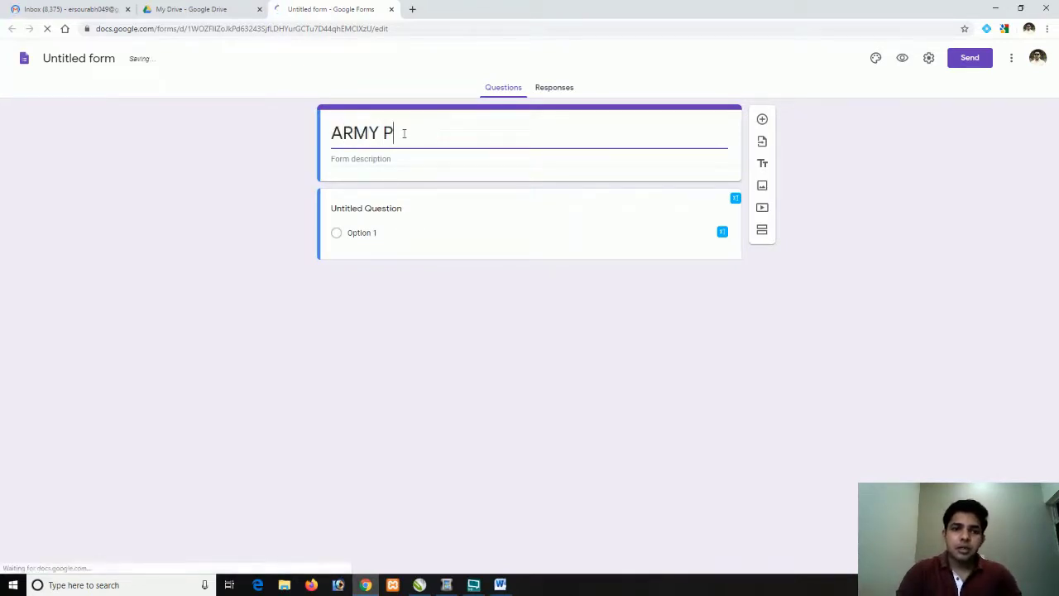
pyautogui.write('UBLIC SCHOOL ,SR')
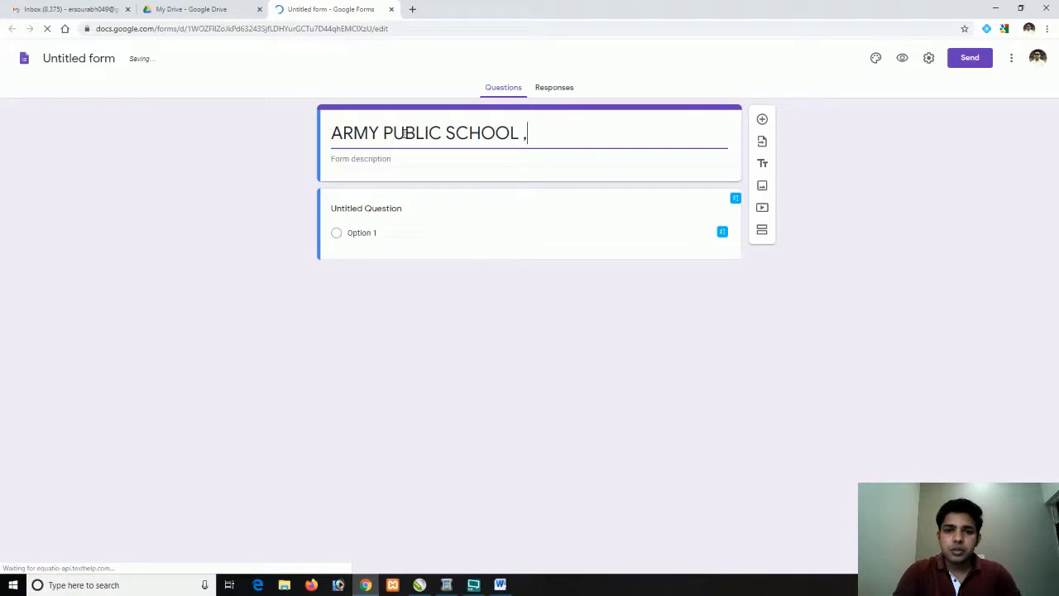
pyautogui.press('BackSpace')
pyautogui.press('BackSpace')
pyautogui.press('BackSpace')
pyautogui.press('BackSpace')
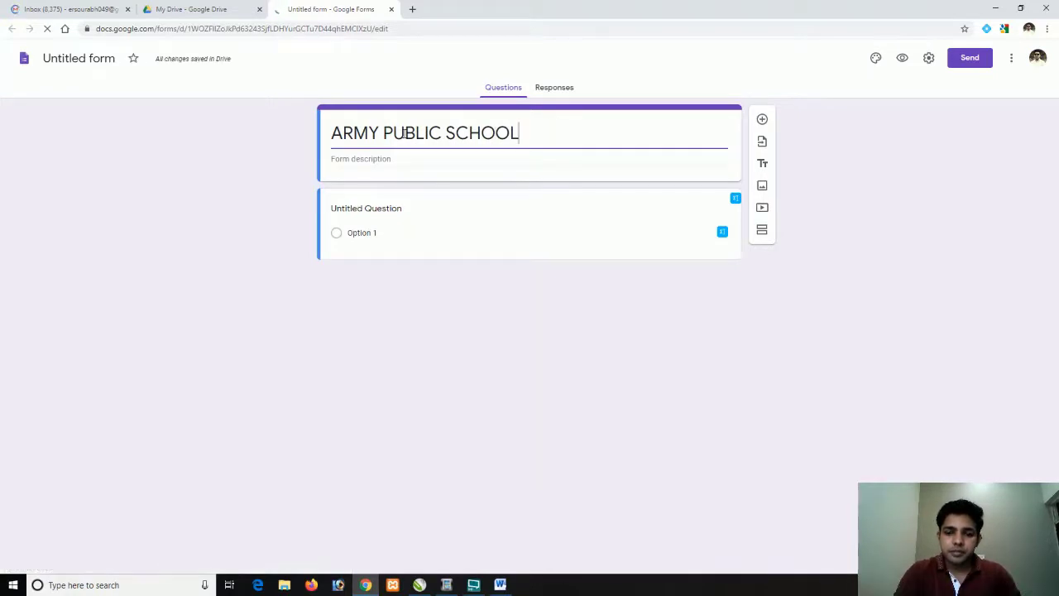
pyautogui.write(', SRI GANGANAGAR')
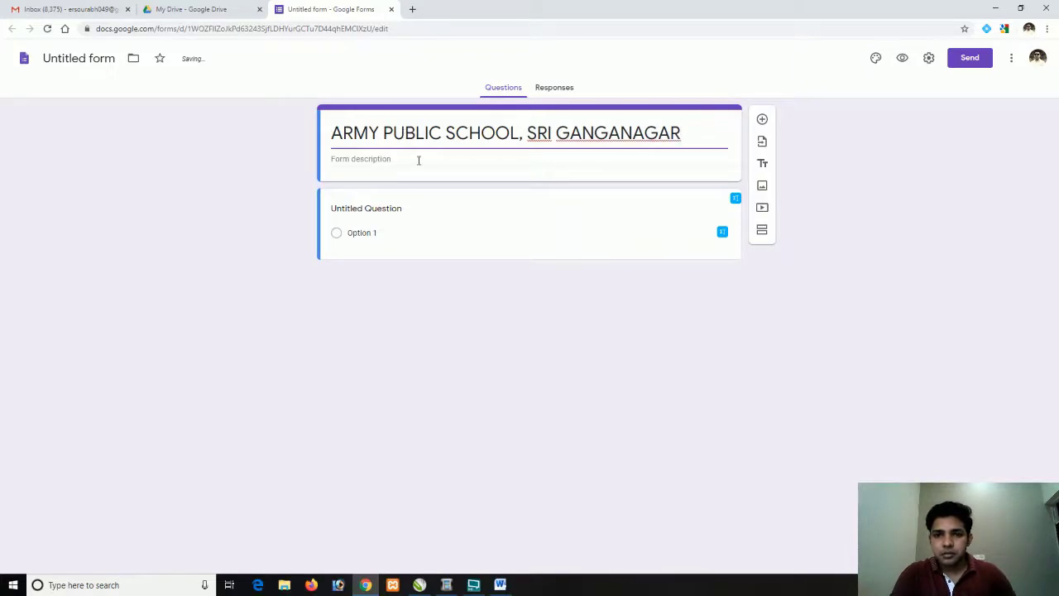
# Describe the form as 'CLASS - V, CLASS TEST, SUBJECT COMPUTER'
pyautogui.click(366, 162)
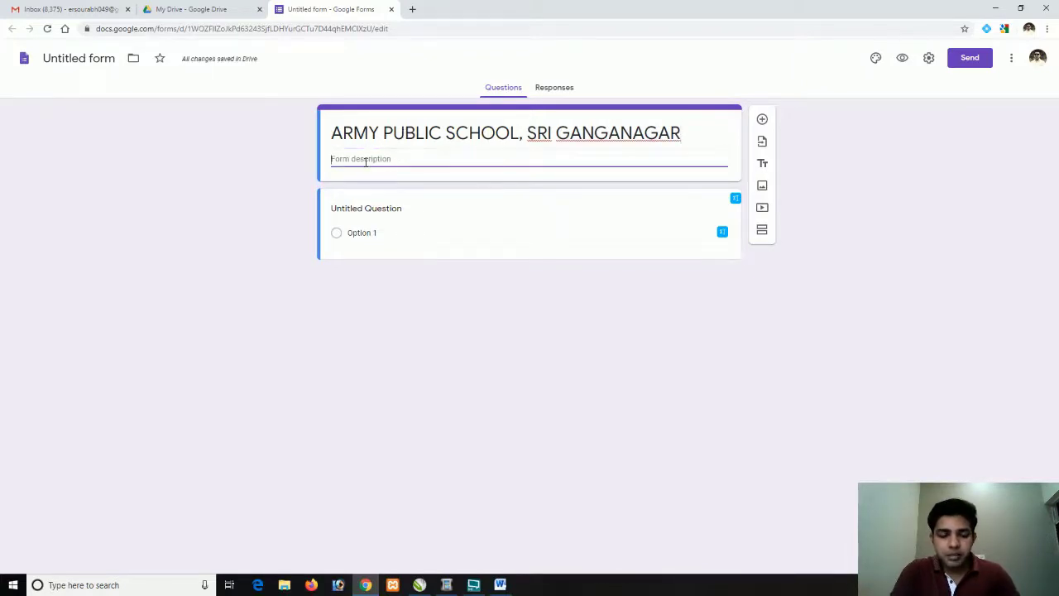
pyautogui.write('CLASS - V')
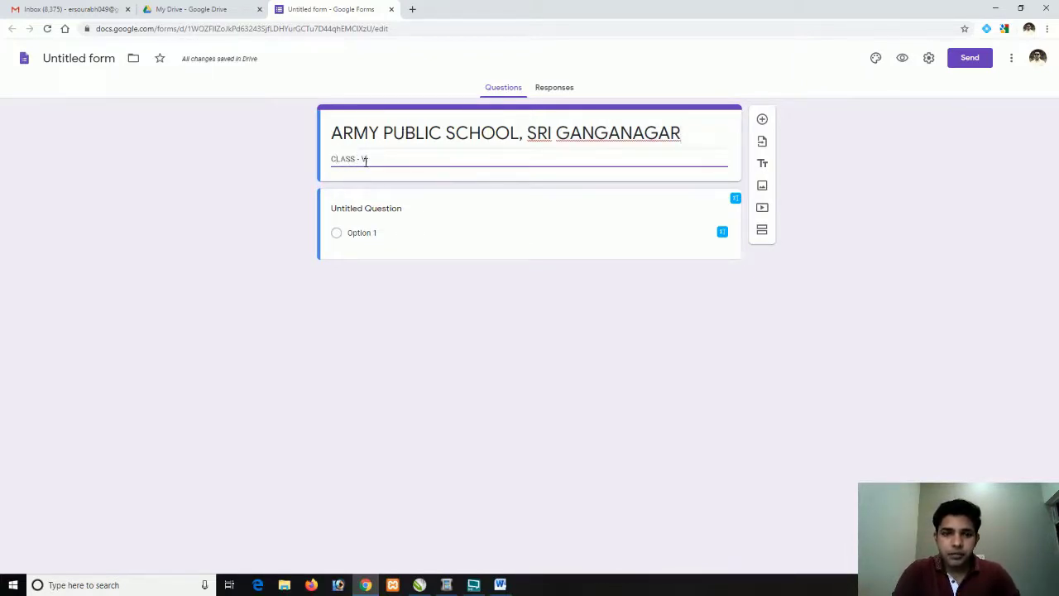
pyautogui.write('.COM')
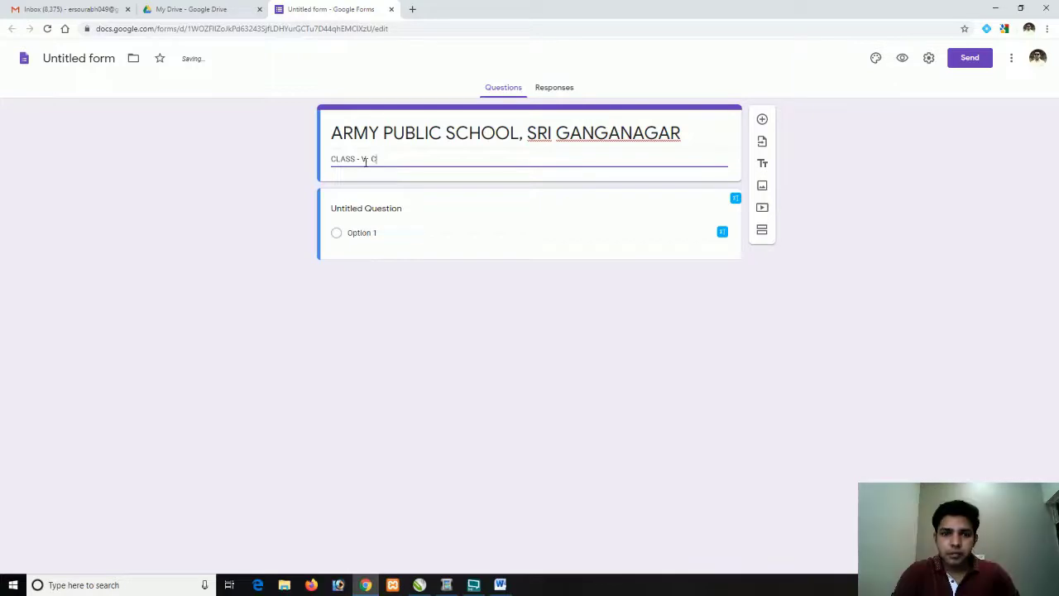
pyautogui.write(' CLASS TEST')
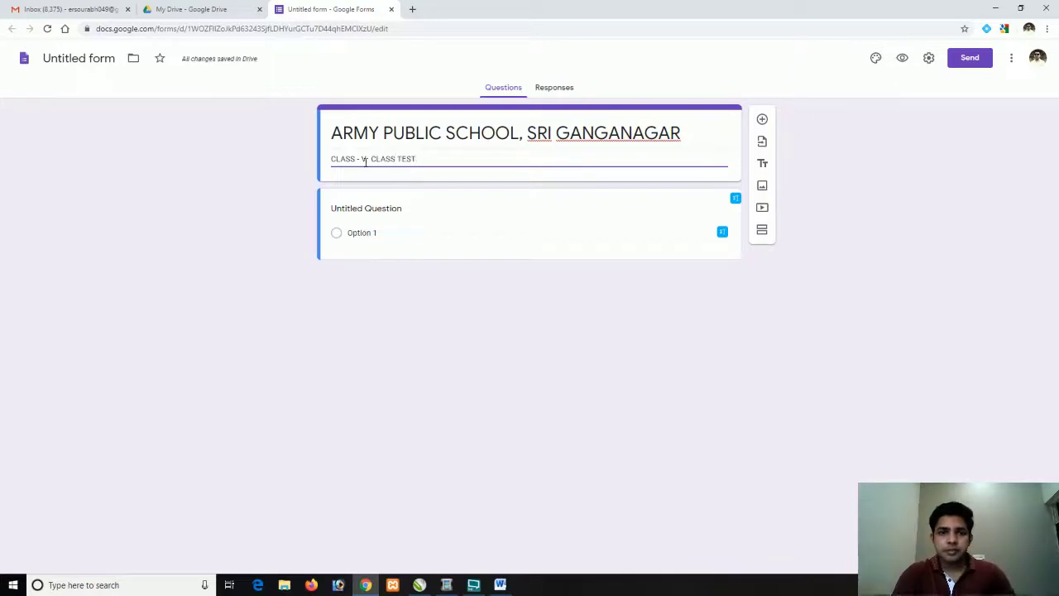
pyautogui.write('R, S')
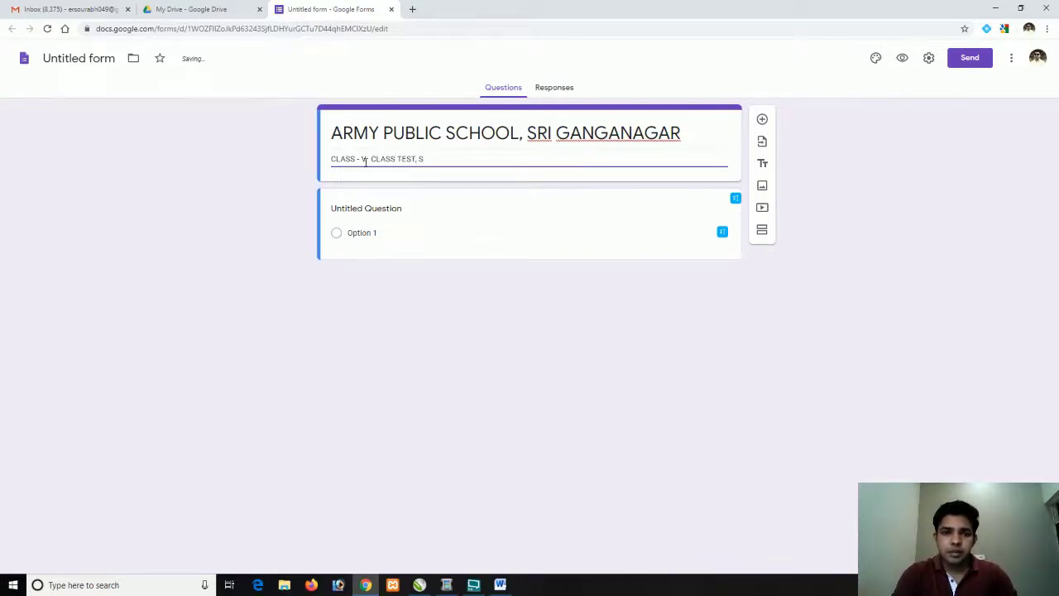
pyautogui.write('BUJUBJE')
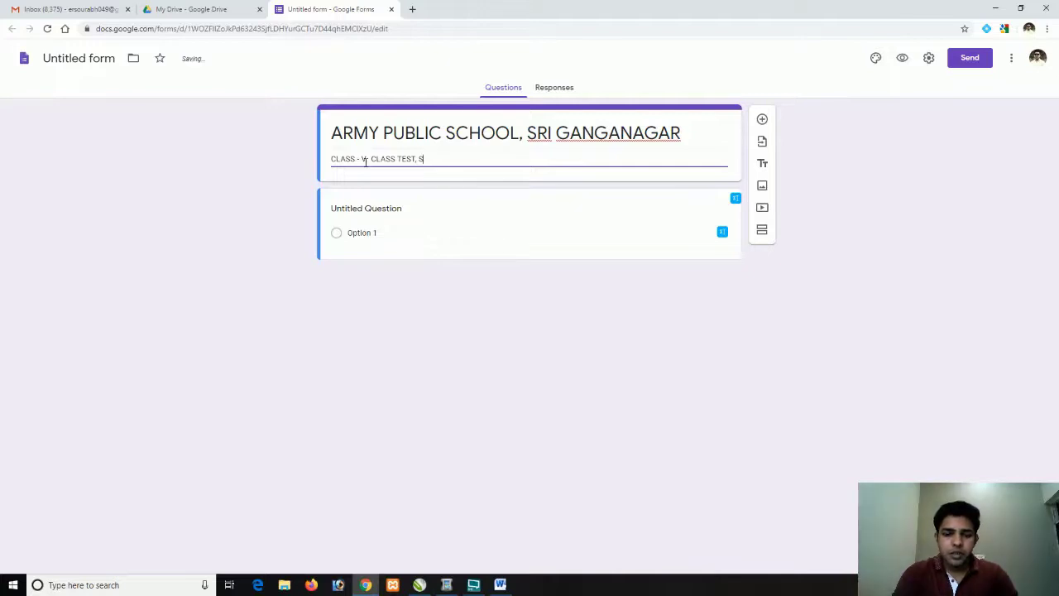
pyautogui.write('BJECT COMPUTER')
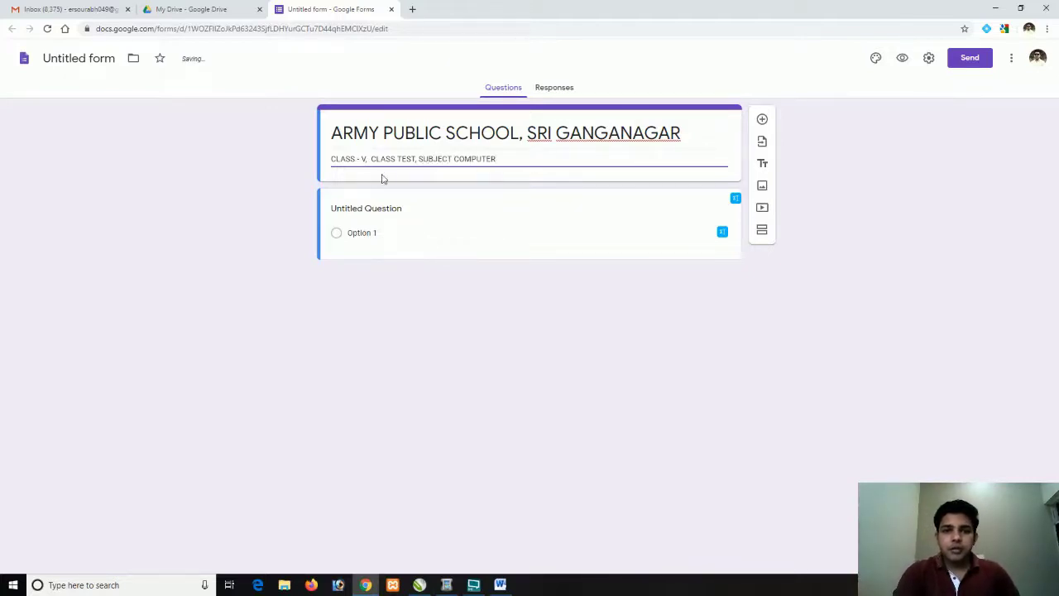
pyautogui.click(92, 59)
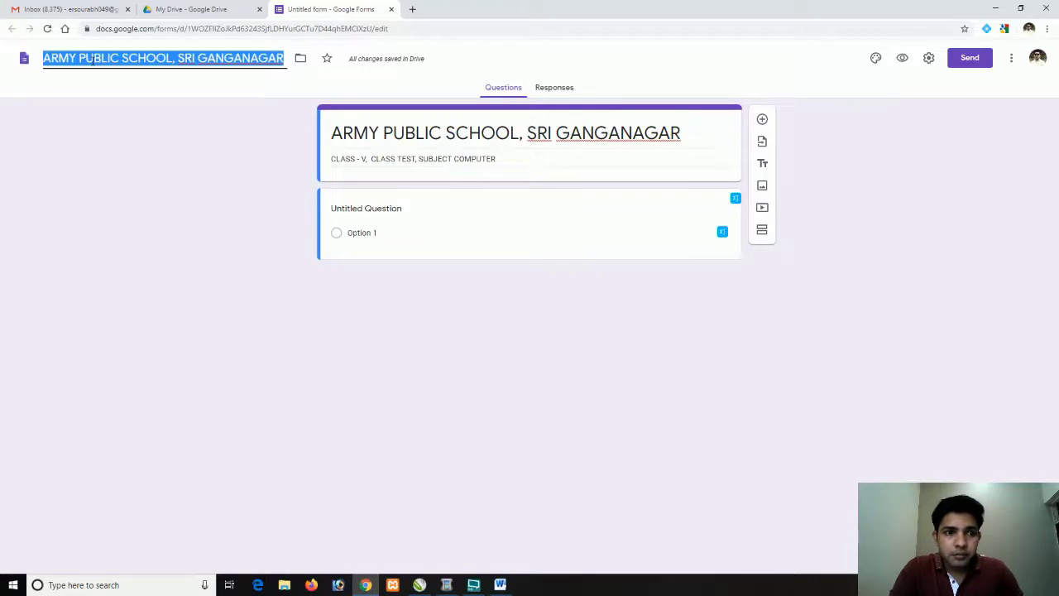
# Name the form file 'CLASS-5 ASSESSMENT SHEET' and expand the first question for editing
pyautogui.write('CLAS')
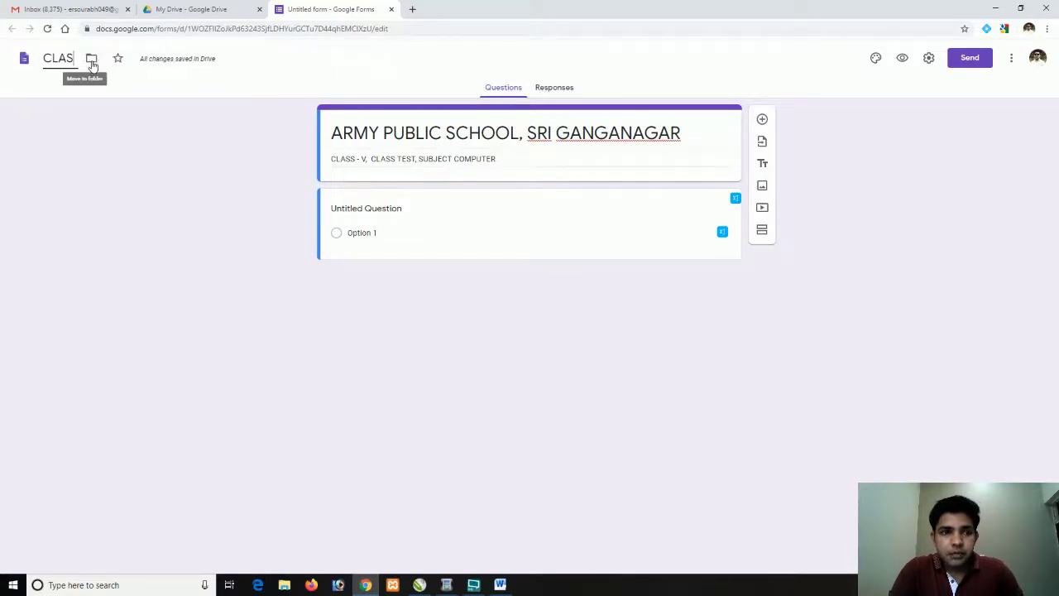
pyautogui.write('S-5')
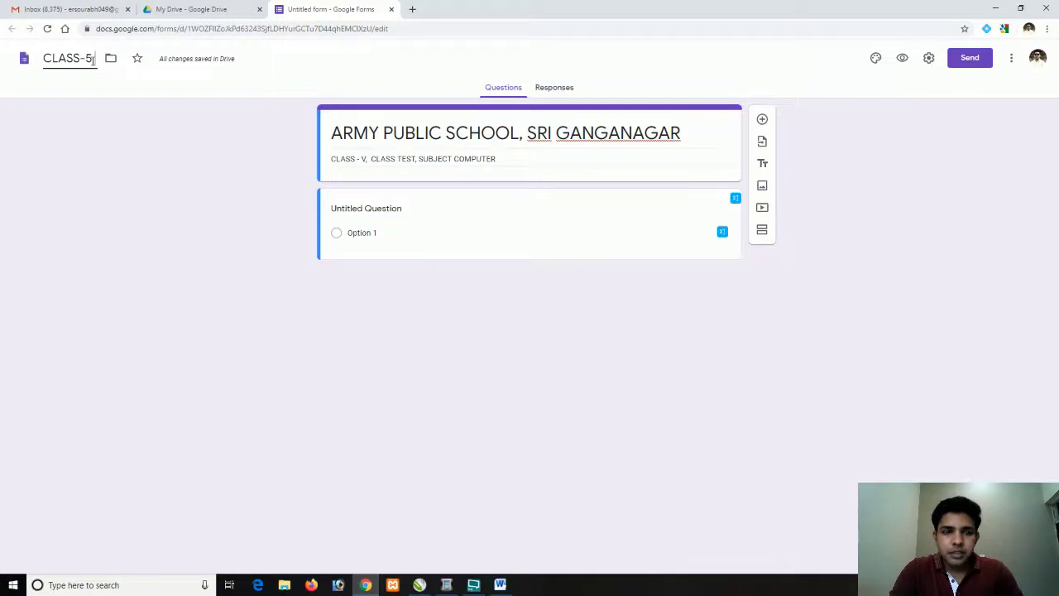
pyautogui.write('ASSSS')
pyautogui.press('BackSpace')
pyautogui.press('BackSpace')
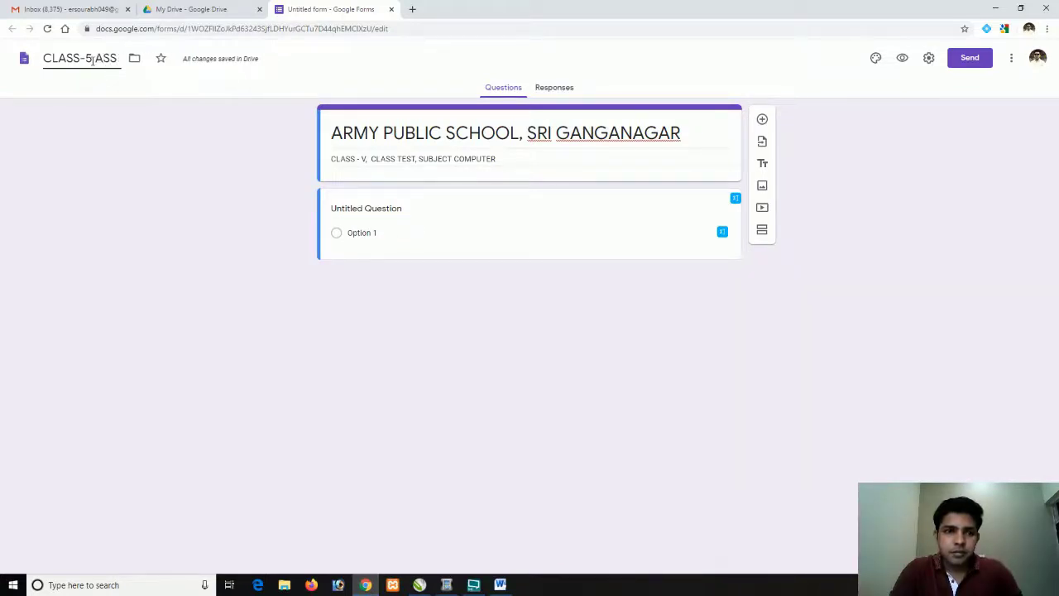
pyautogui.write('ESSMENT')
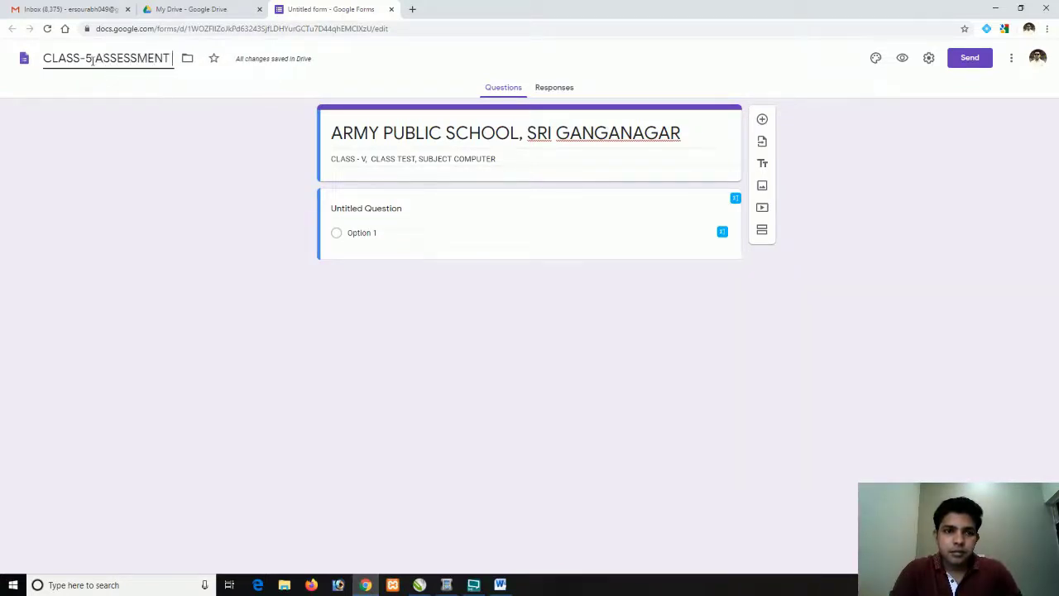
pyautogui.write(' SHEET')
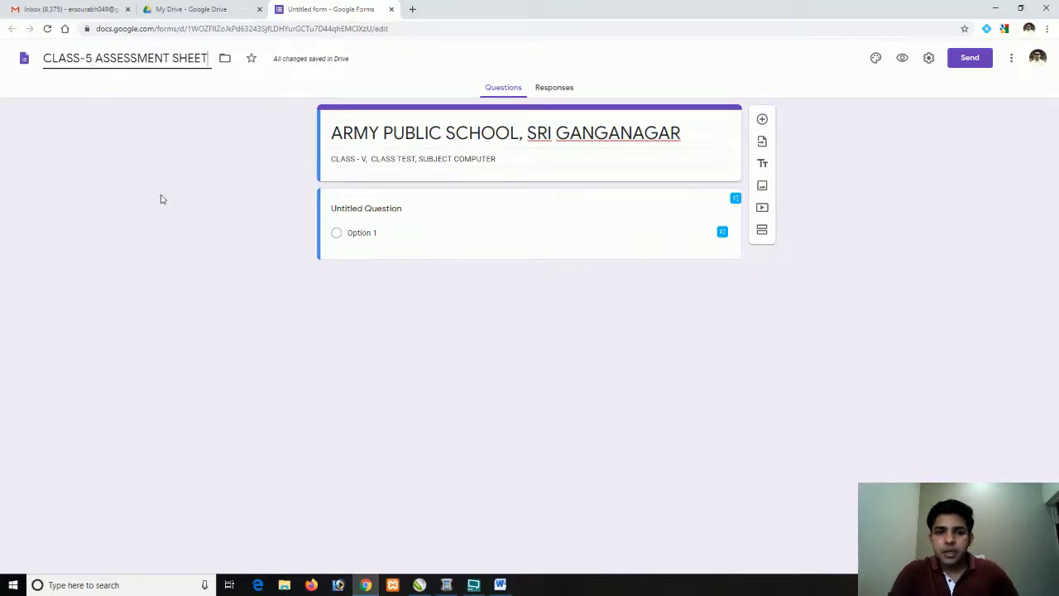
pyautogui.click(393, 208)
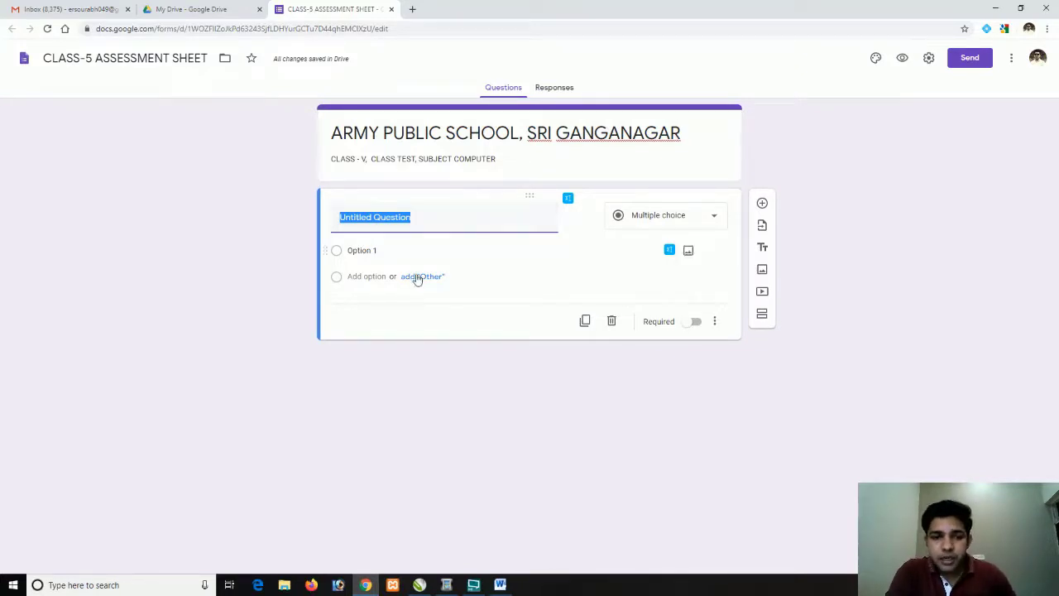
pyautogui.click(500, 585)
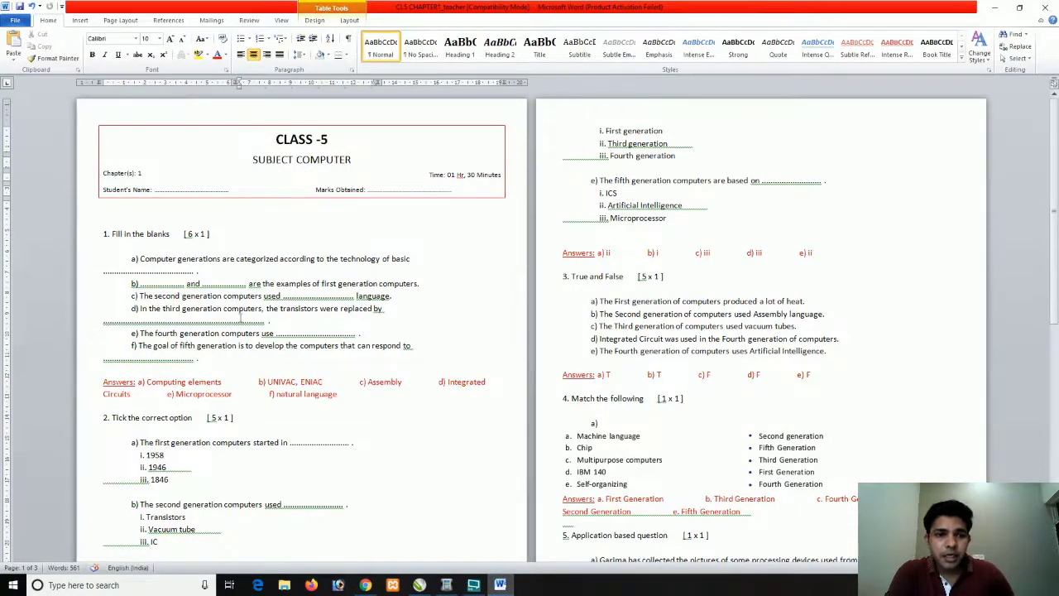
pyautogui.hotkey('alt', 'Tab')
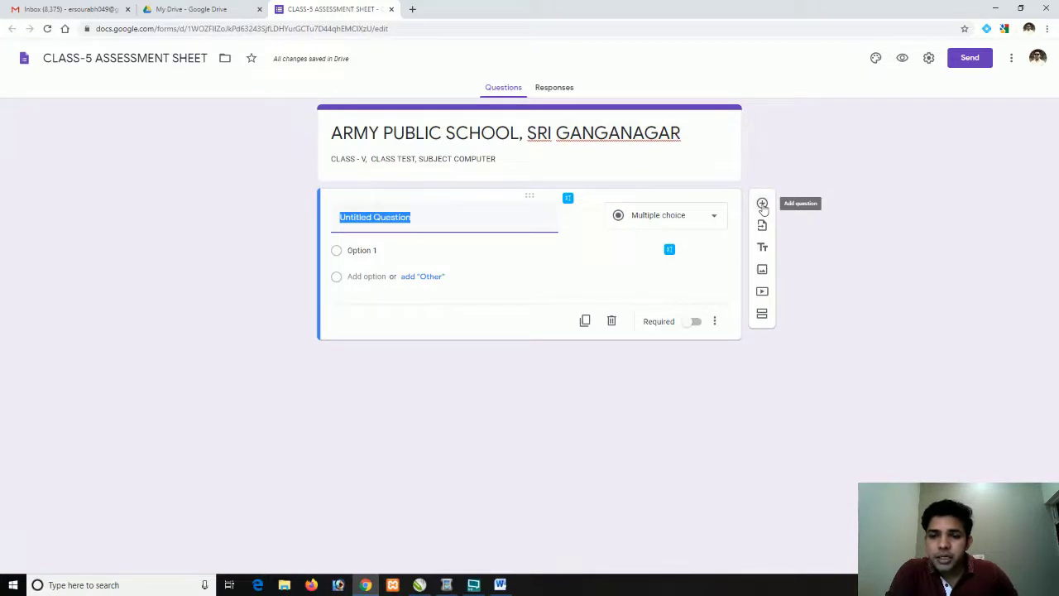
pyautogui.click(762, 204)
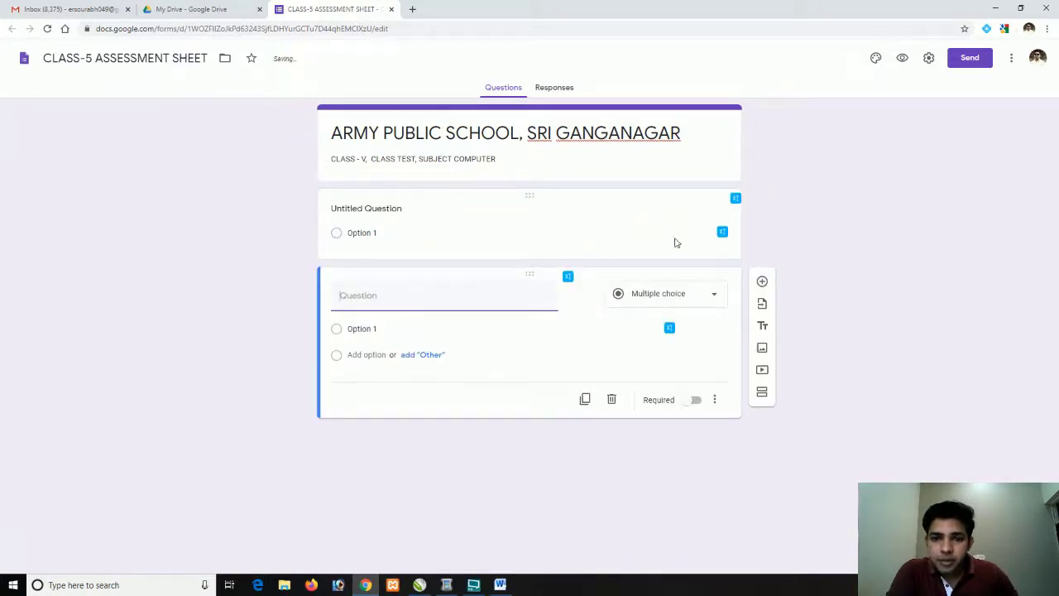
pyautogui.click(612, 399)
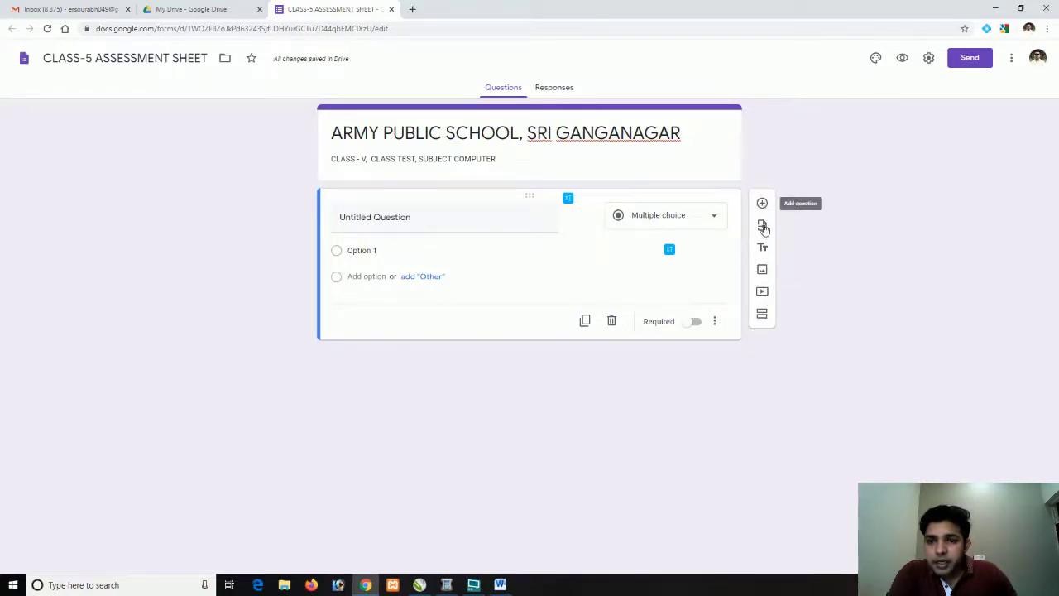
# Add a title item 'Q1. FILL IN THE BLANKS.' and drag the untitled question below it
pyautogui.click(762, 248)
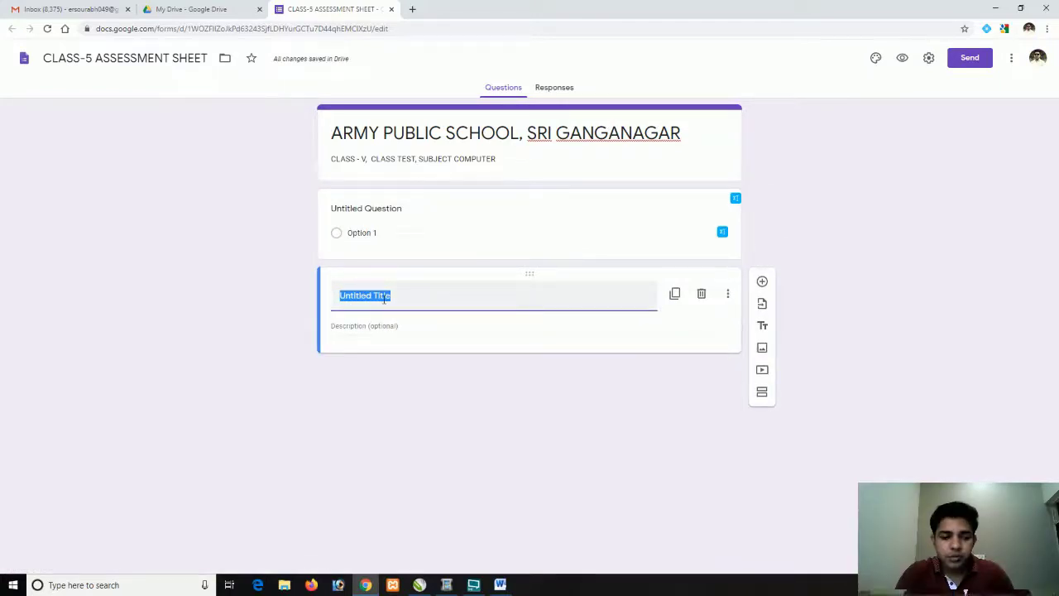
pyautogui.press('BackSpace')
pyautogui.write('Q1')
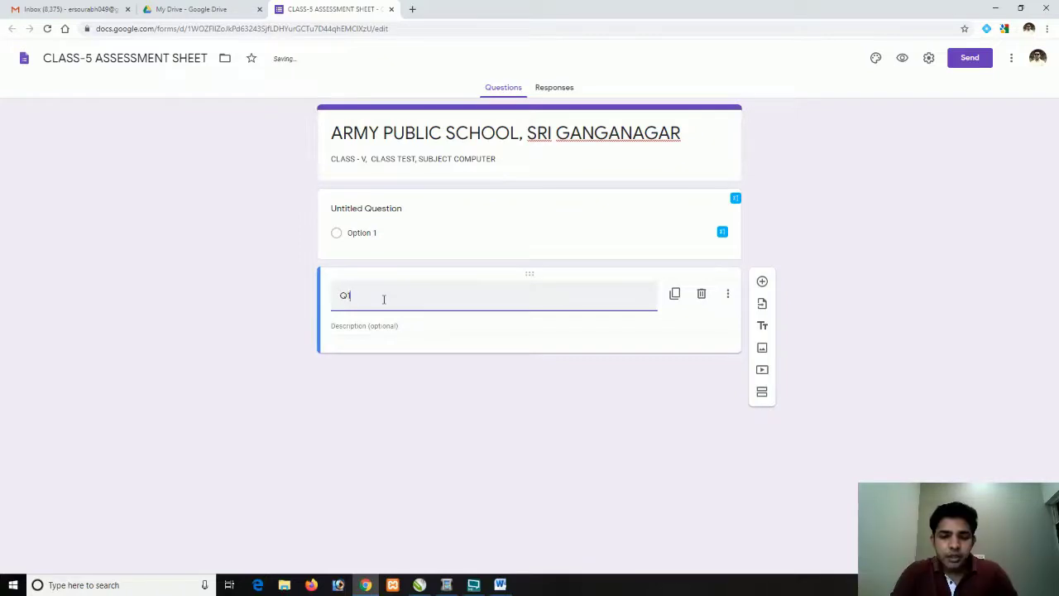
pyautogui.write('. FILL IN THE ')
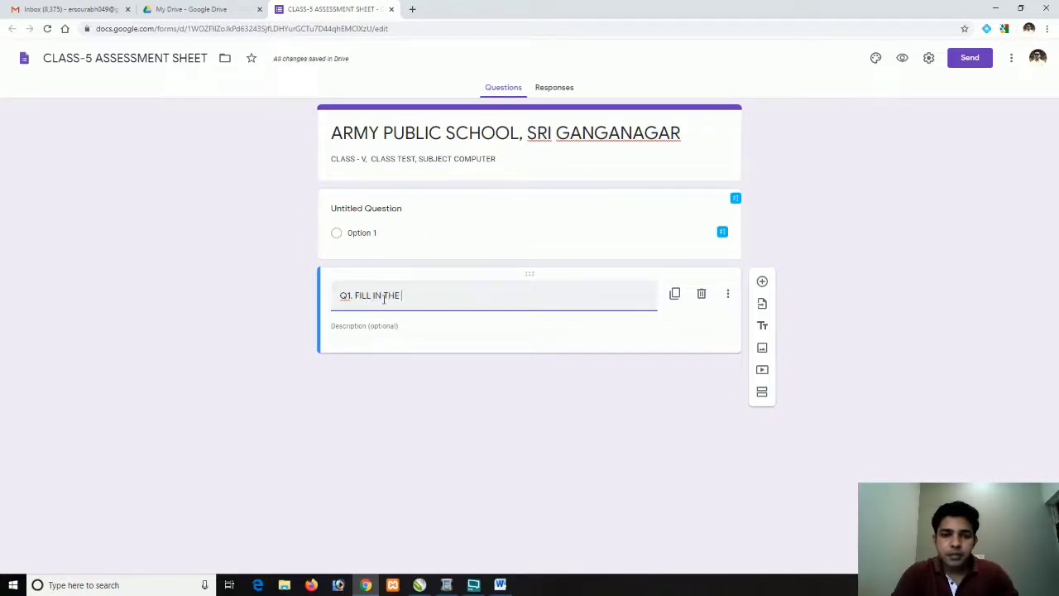
pyautogui.write('BLANK')
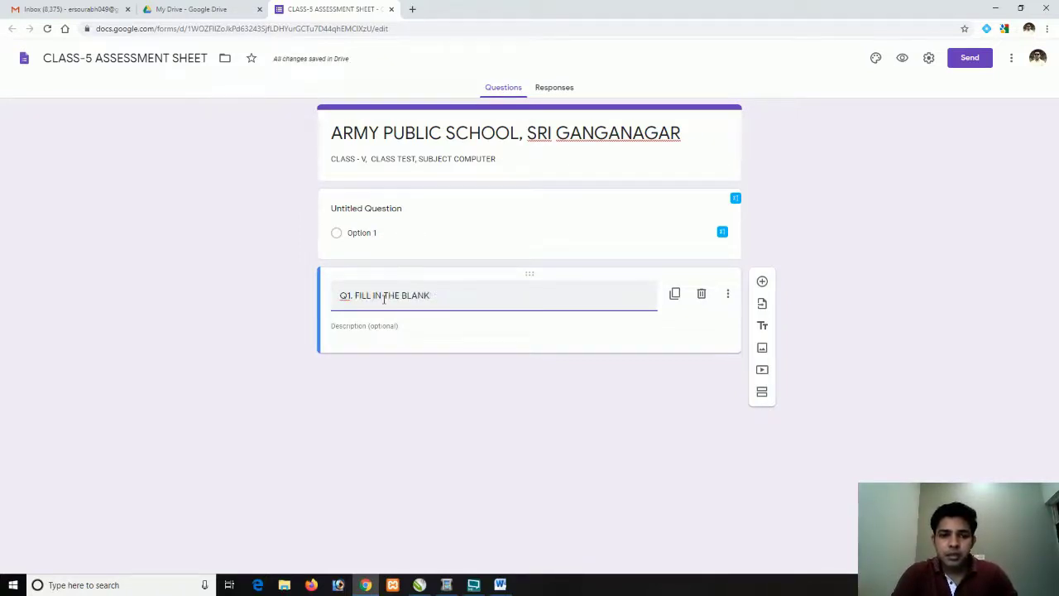
pyautogui.write('LS.')
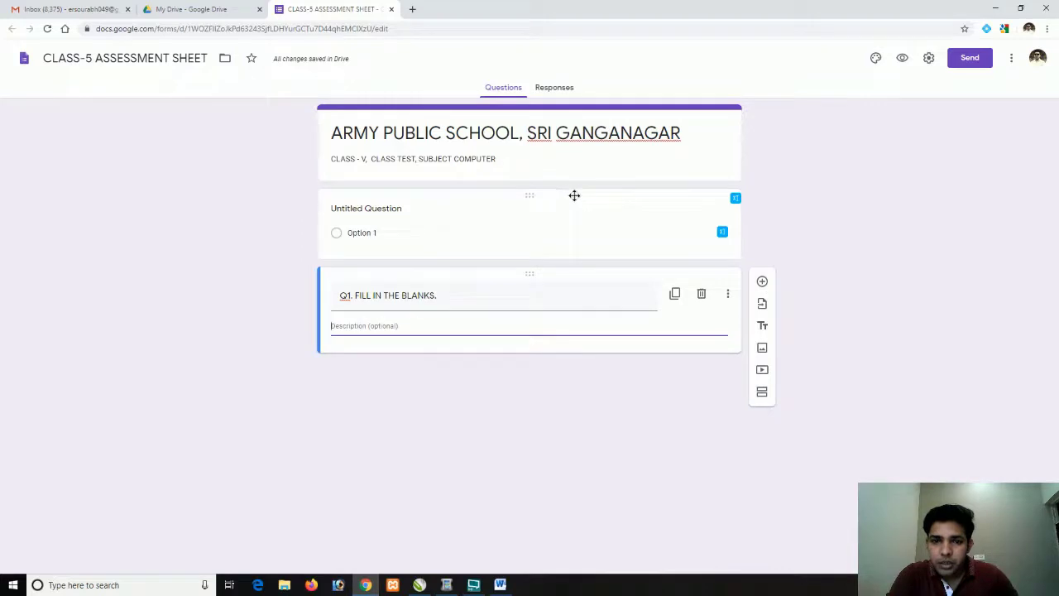
pyautogui.moveTo(571, 196); pyautogui.dragTo(564, 341)
pyautogui.click(560, 331)
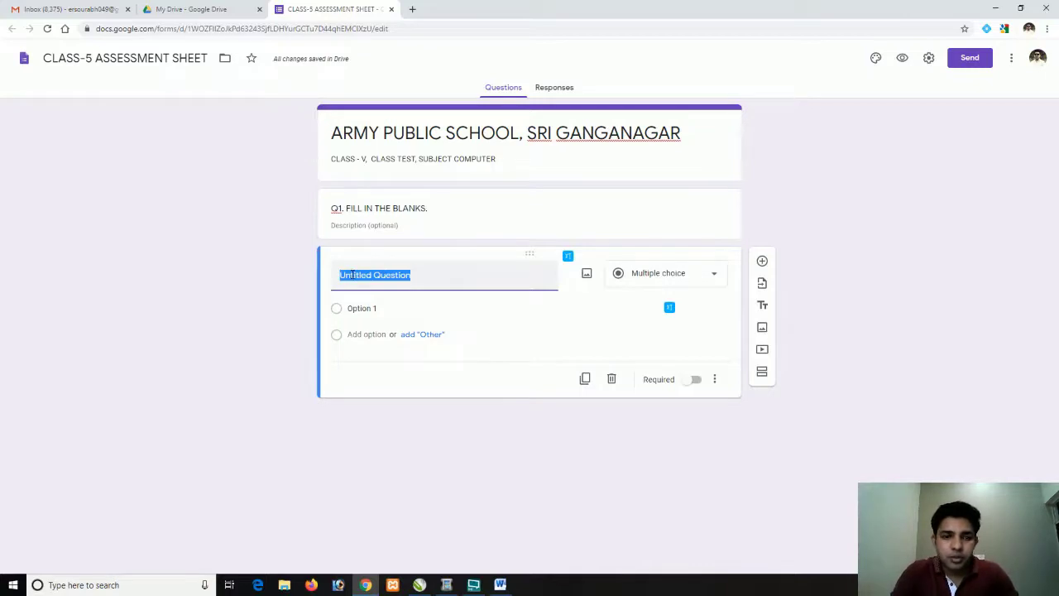
# Paste the Word sentence on computer generations as the question and make it Short answer
pyautogui.press('BackSpace')
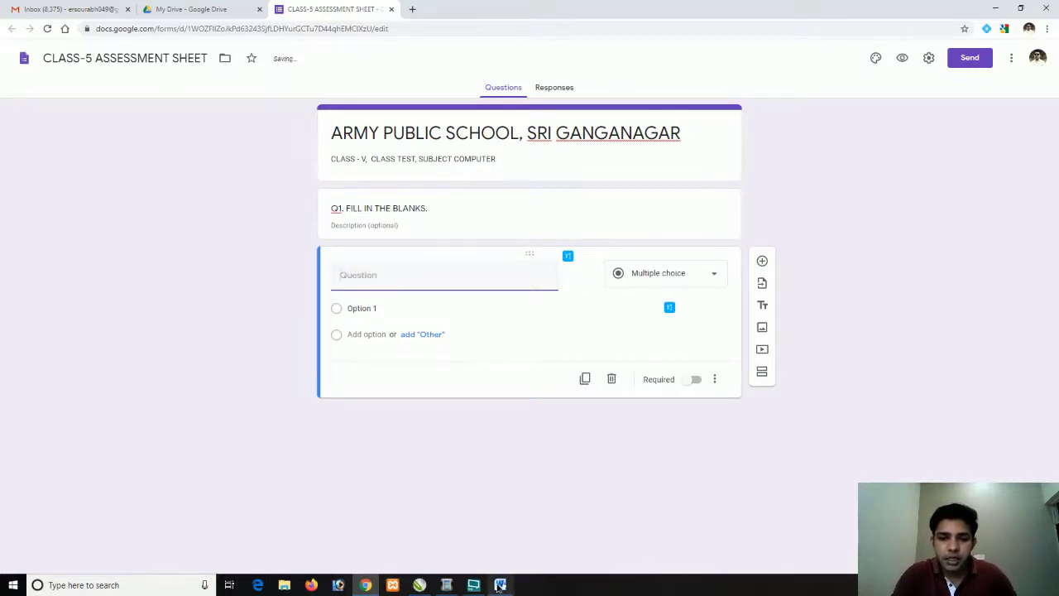
pyautogui.click(499, 585)
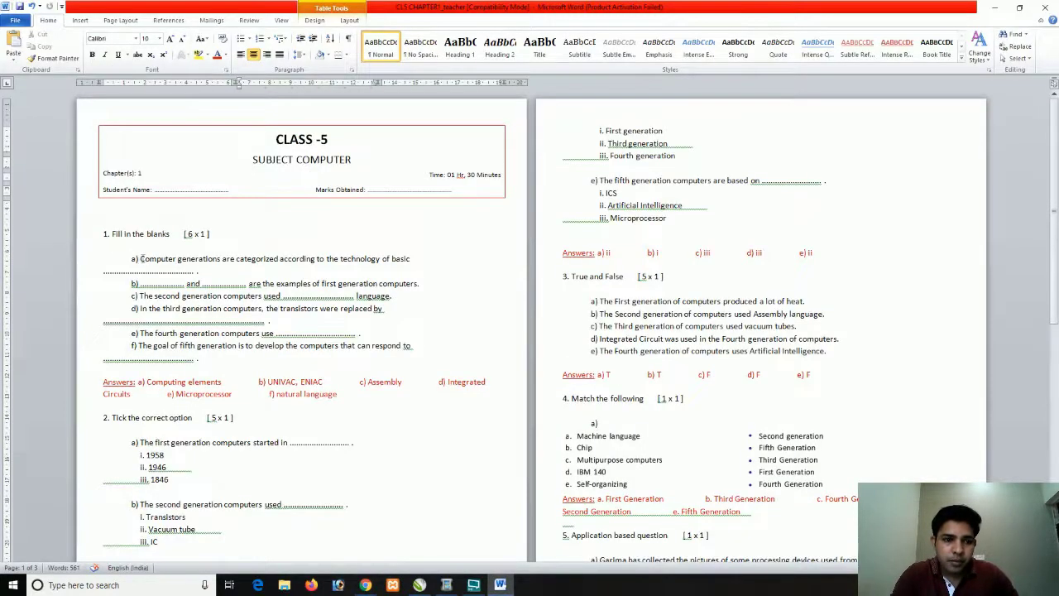
pyautogui.moveTo(141, 258); pyautogui.dragTo(406, 264)
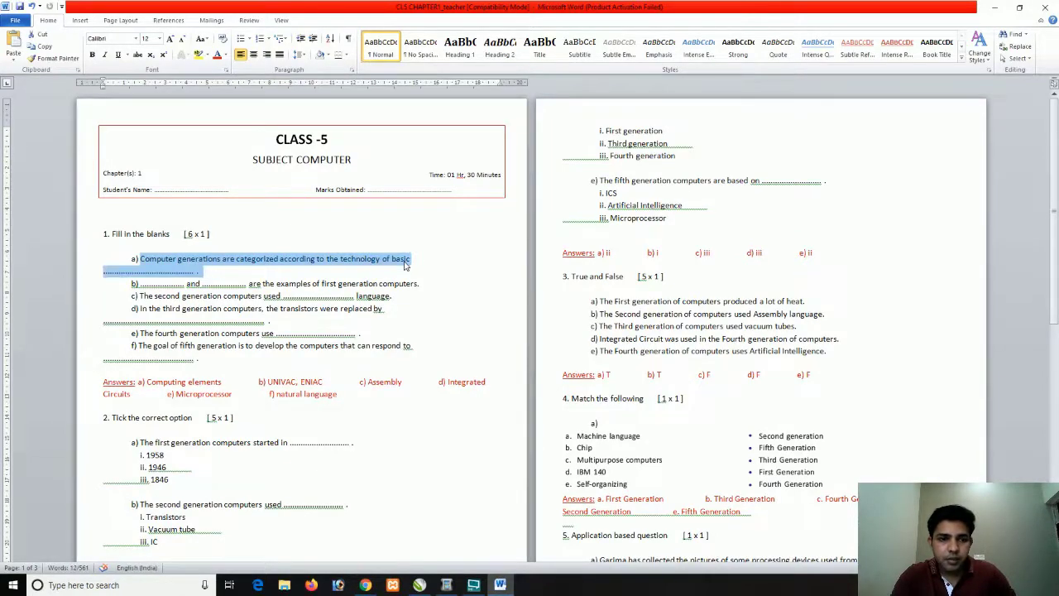
pyautogui.hotkey('ctrl', 'c')
pyautogui.hotkey('alt', 'Tab')
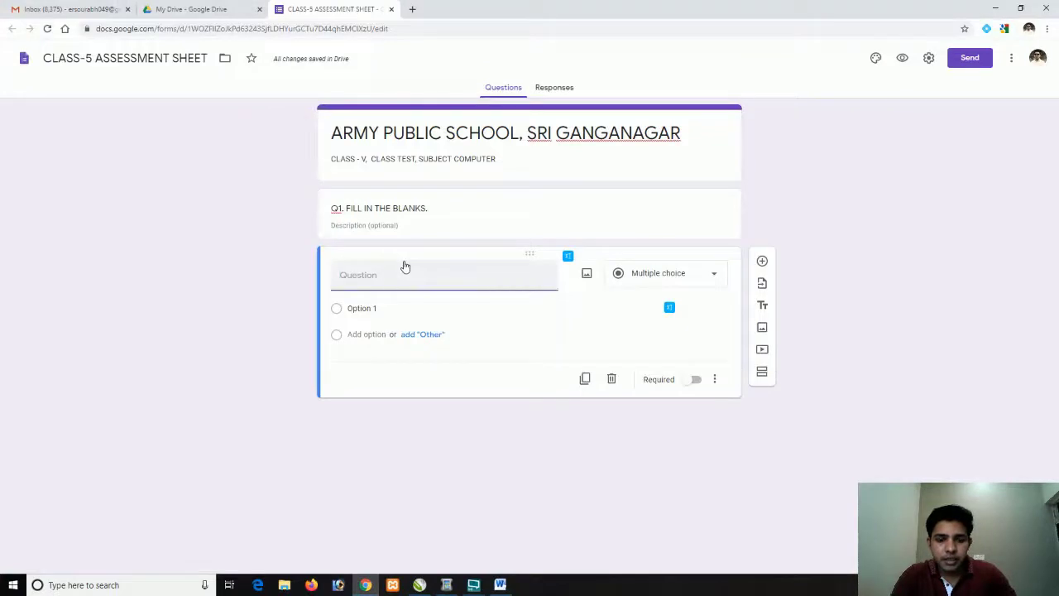
pyautogui.hotkey('ctrl', 'v')
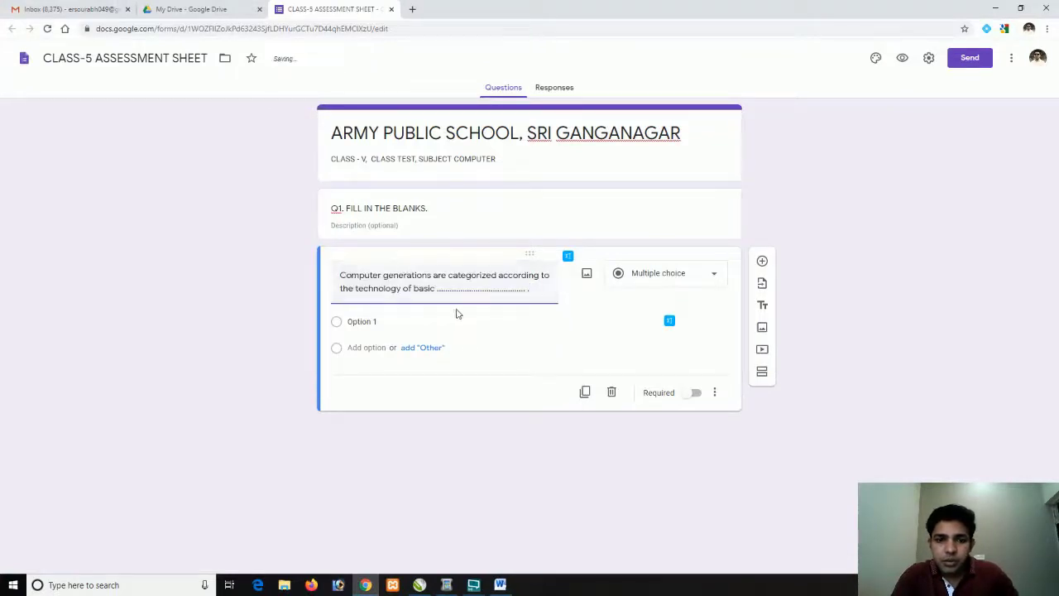
pyautogui.click(714, 277)
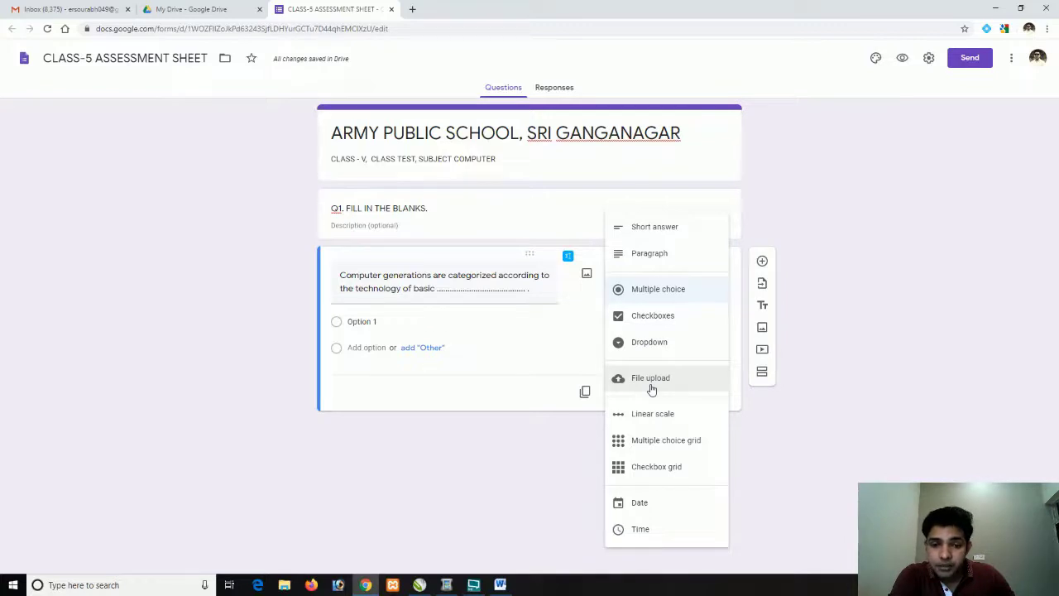
pyautogui.click(663, 237)
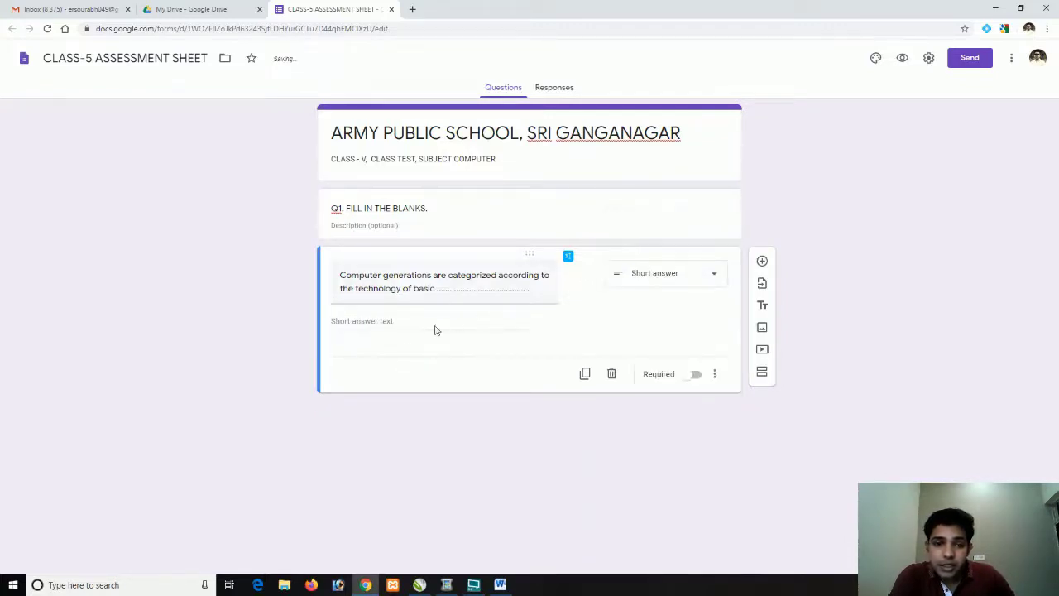
# Prefix the question text with 'a)'
pyautogui.click(337, 275)
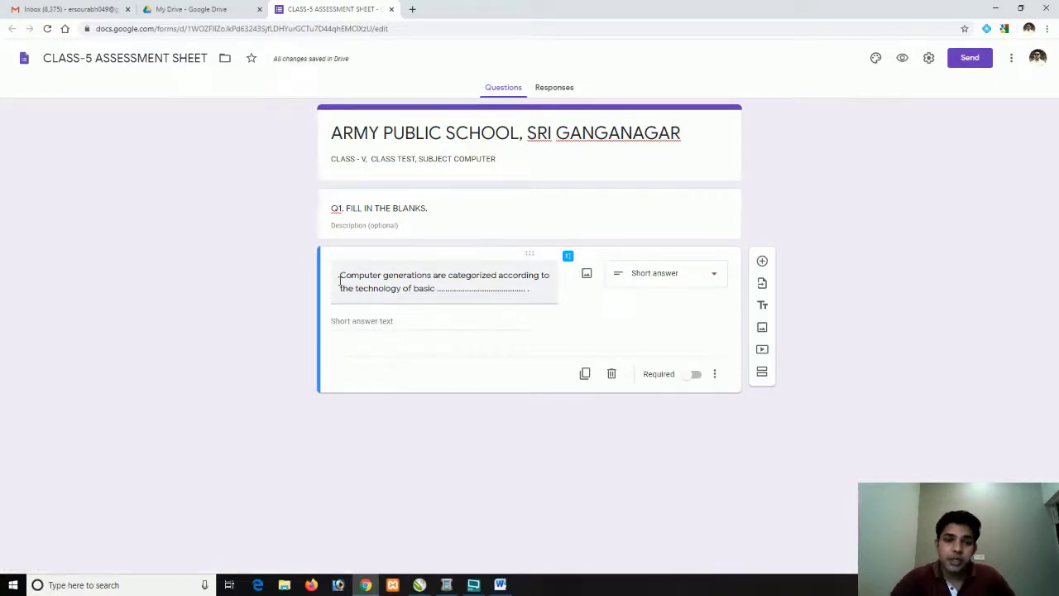
pyautogui.moveTo(337, 275); pyautogui.dragTo(328, 315)
pyautogui.write('1')
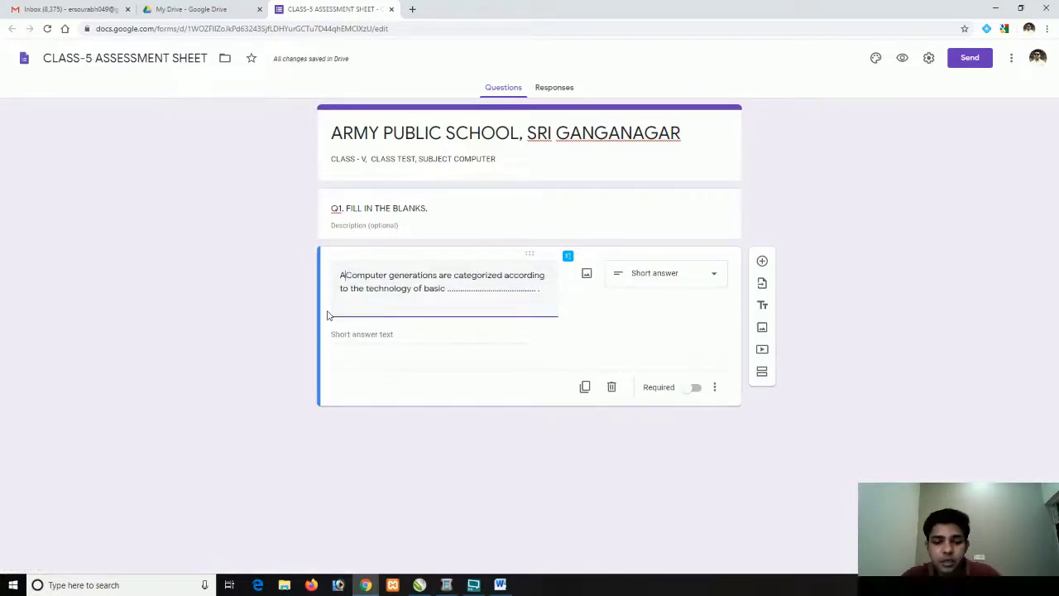
pyautogui.press('BackSpace')
pyautogui.write('1')
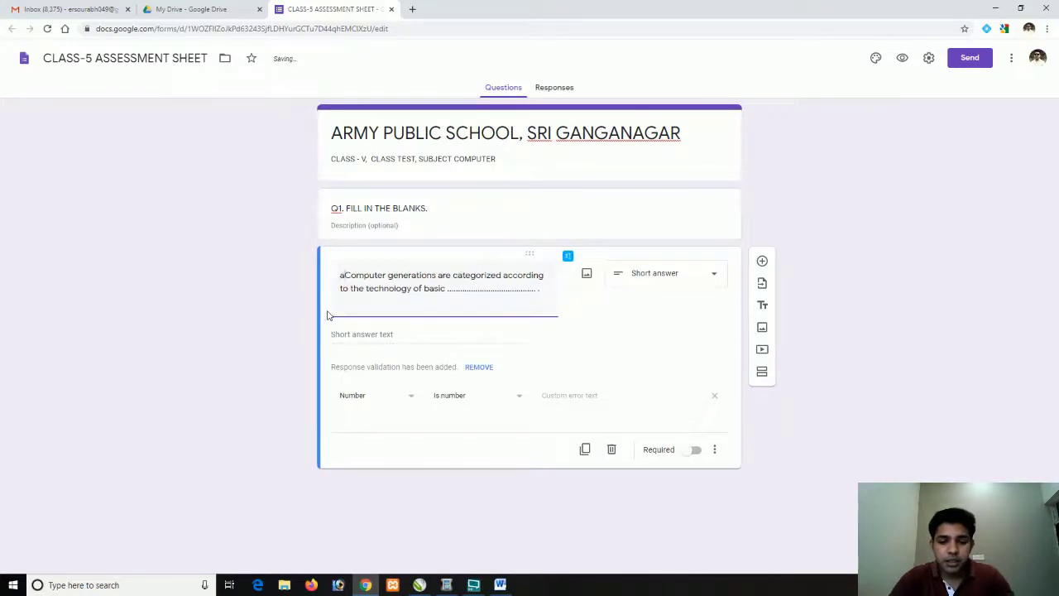
pyautogui.press('BackSpace')
pyautogui.press('End')
pyautogui.write(')')
pyautogui.press('BackSpace')
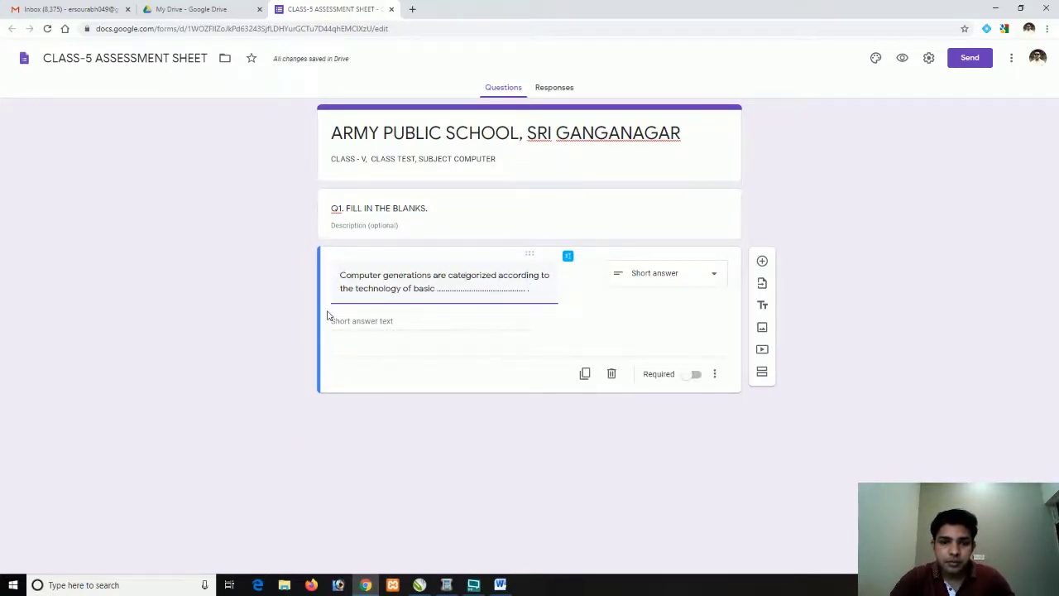
pyautogui.write('a')
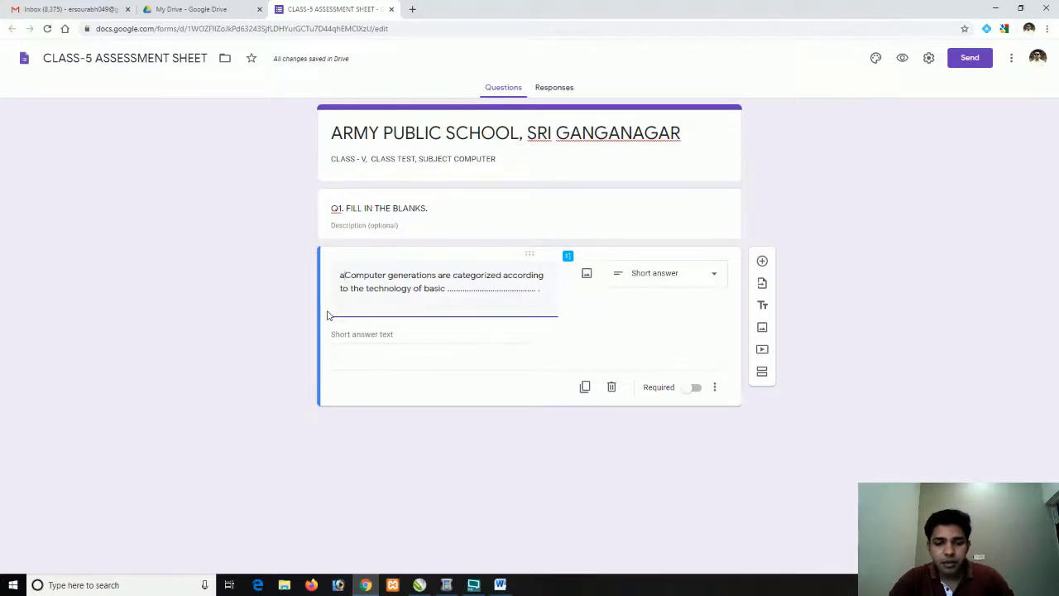
pyautogui.press('End')
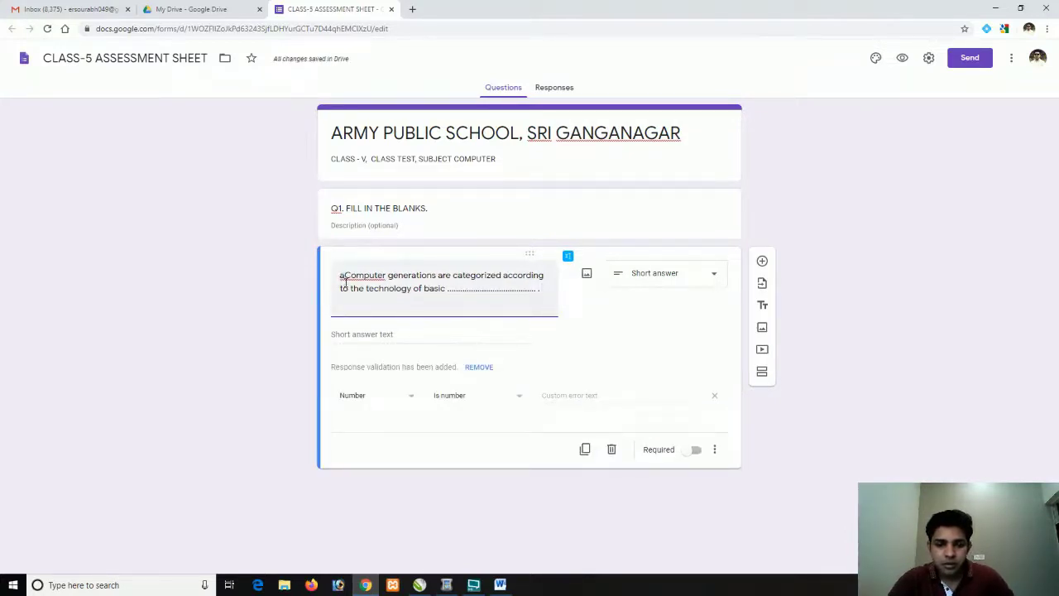
pyautogui.click(346, 281)
pyautogui.write(')')
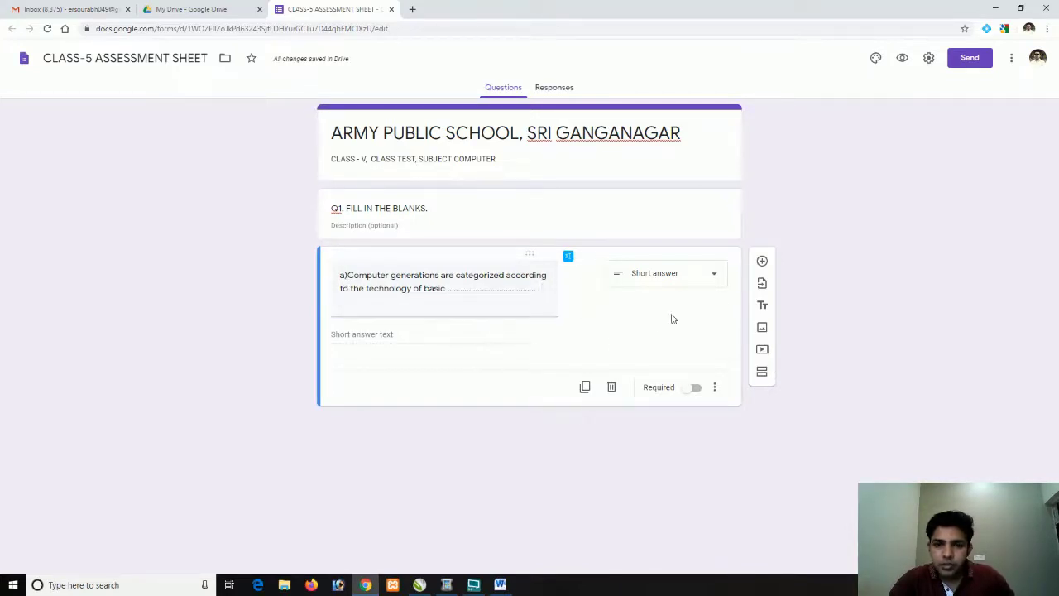
# Add a new question containing line b) on first generation computers, copied from Word
pyautogui.click(761, 260)
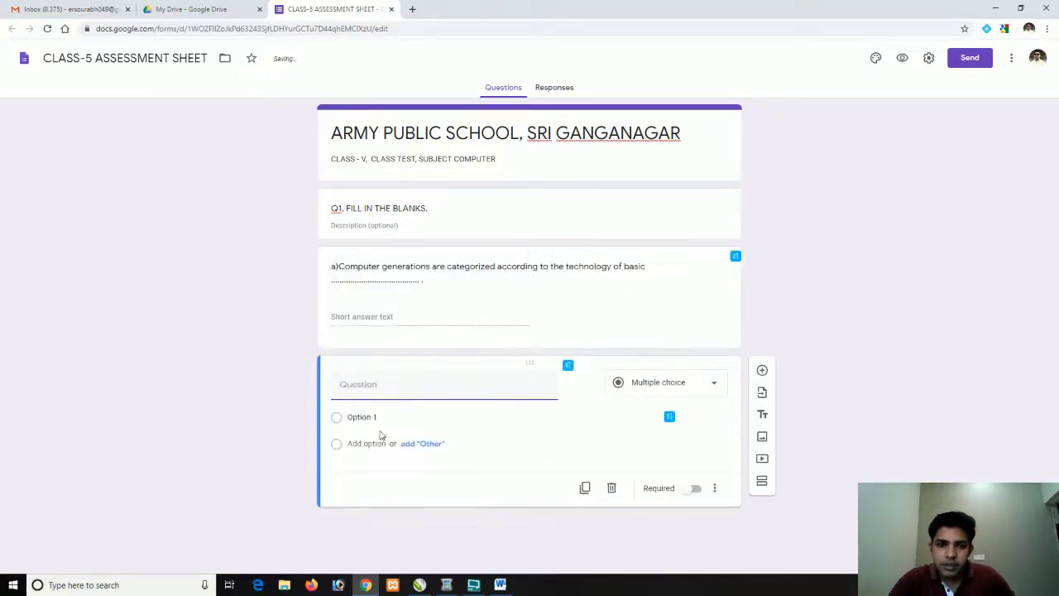
pyautogui.click(499, 584)
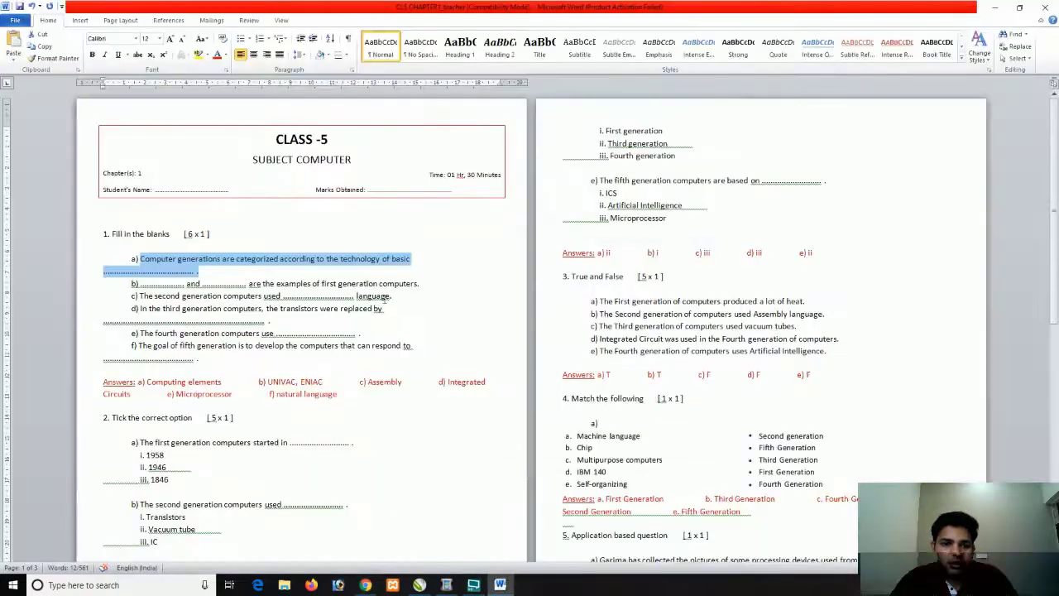
pyautogui.moveTo(426, 282); pyautogui.dragTo(131, 284)
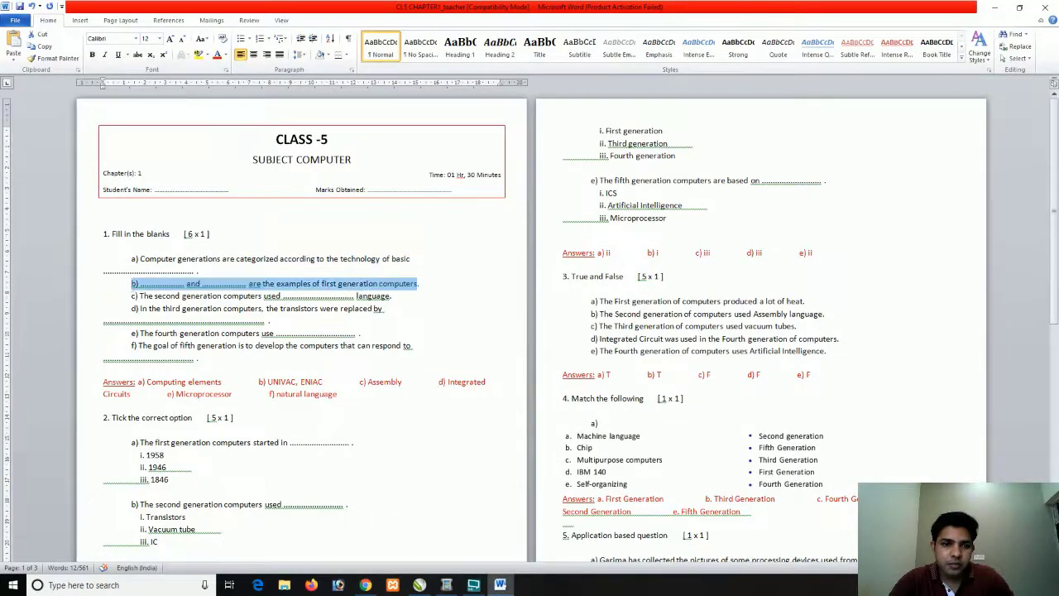
pyautogui.press('End')
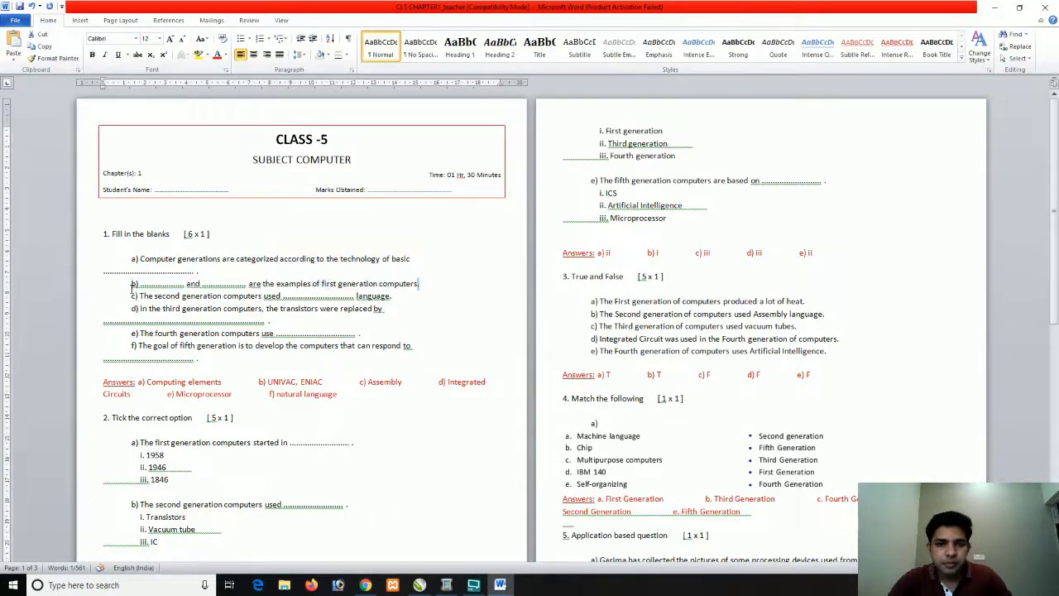
pyautogui.hotkey('shift', 'Left')
pyautogui.hotkey('shift', 'Left')
pyautogui.hotkey('shift', 'Left')
pyautogui.hotkey('shift', 'Left')
pyautogui.hotkey('shift', 'Left')
pyautogui.hotkey('shift', 'Left')
pyautogui.hotkey('shift', 'Left')
pyautogui.hotkey('shift', 'Left')
pyautogui.hotkey('shift', 'Left')
pyautogui.hotkey('shift', 'Left')
pyautogui.hotkey('shift', 'Left')
pyautogui.hotkey('shift', 'Left')
pyautogui.hotkey('shift', 'Left')
pyautogui.hotkey('shift', 'Left')
pyautogui.hotkey('shift', 'Left')
pyautogui.hotkey('shift', 'Left')
pyautogui.hotkey('shift', 'Left')
pyautogui.hotkey('shift', 'Left')
pyautogui.hotkey('shift', 'Left')
pyautogui.hotkey('shift', 'Left')
pyautogui.hotkey('shift', 'Left')
pyautogui.hotkey('shift', 'Left')
pyautogui.hotkey('shift', 'Left')
pyautogui.hotkey('shift', 'Left')
pyautogui.hotkey('shift', 'Left')
pyautogui.hotkey('shift', 'Left')
pyautogui.hotkey('shift', 'Left')
pyautogui.hotkey('shift', 'Left')
pyautogui.hotkey('shift', 'Left')
pyautogui.hotkey('shift', 'Left')
pyautogui.hotkey('shift', 'Left')
pyautogui.hotkey('shift', 'Left')
pyautogui.hotkey('shift', 'Left')
pyautogui.hotkey('shift', 'Left')
pyautogui.hotkey('shift', 'Left')
pyautogui.hotkey('shift', 'Left')
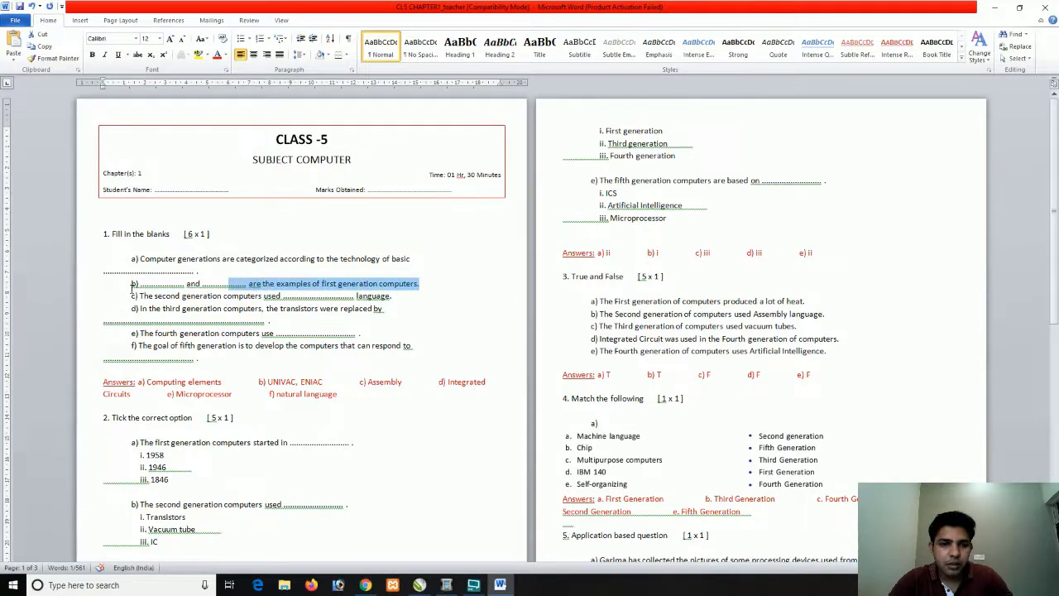
pyautogui.hotkey('shift', 'Left')
pyautogui.hotkey('shift', 'Left')
pyautogui.hotkey('shift', 'Left')
pyautogui.hotkey('shift', 'Left')
pyautogui.hotkey('shift', 'Left')
pyautogui.hotkey('shift', 'Left')
pyautogui.hotkey('shift', 'Left')
pyautogui.hotkey('shift', 'Left')
pyautogui.hotkey('shift', 'Left')
pyautogui.hotkey('shift', 'Left')
pyautogui.hotkey('shift', 'Left')
pyautogui.hotkey('shift', 'Left')
pyautogui.hotkey('shift', 'Left')
pyautogui.hotkey('shift', 'Left')
pyautogui.hotkey('shift', 'Left')
pyautogui.hotkey('shift', 'Left')
pyautogui.hotkey('shift', 'Left')
pyautogui.hotkey('shift', 'Left')
pyautogui.hotkey('shift', 'Left')
pyautogui.hotkey('shift', 'Left')
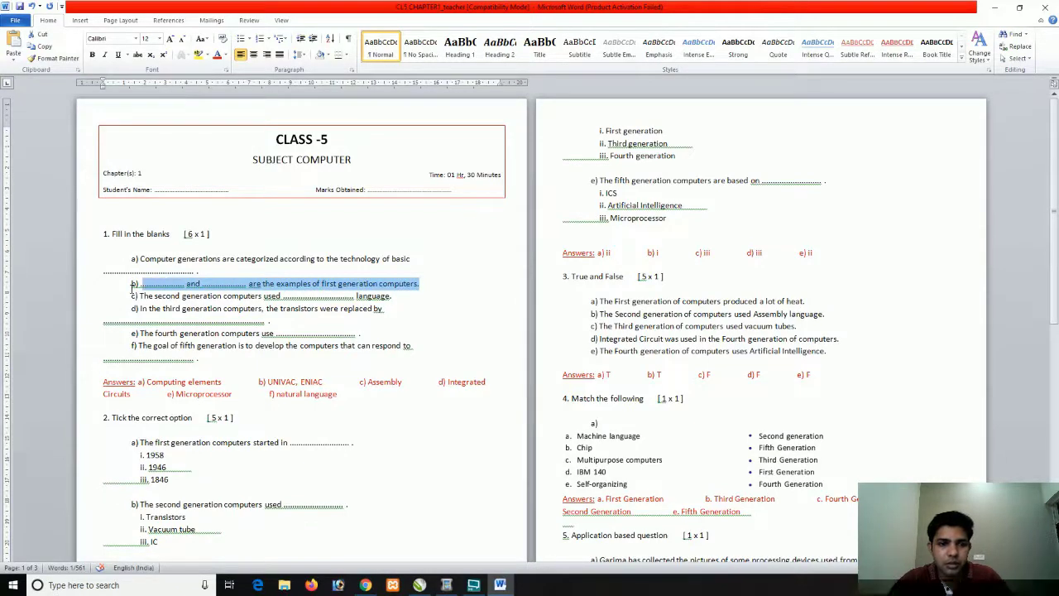
pyautogui.hotkey('shift', 'Left')
pyautogui.hotkey('alt', 'Tab')
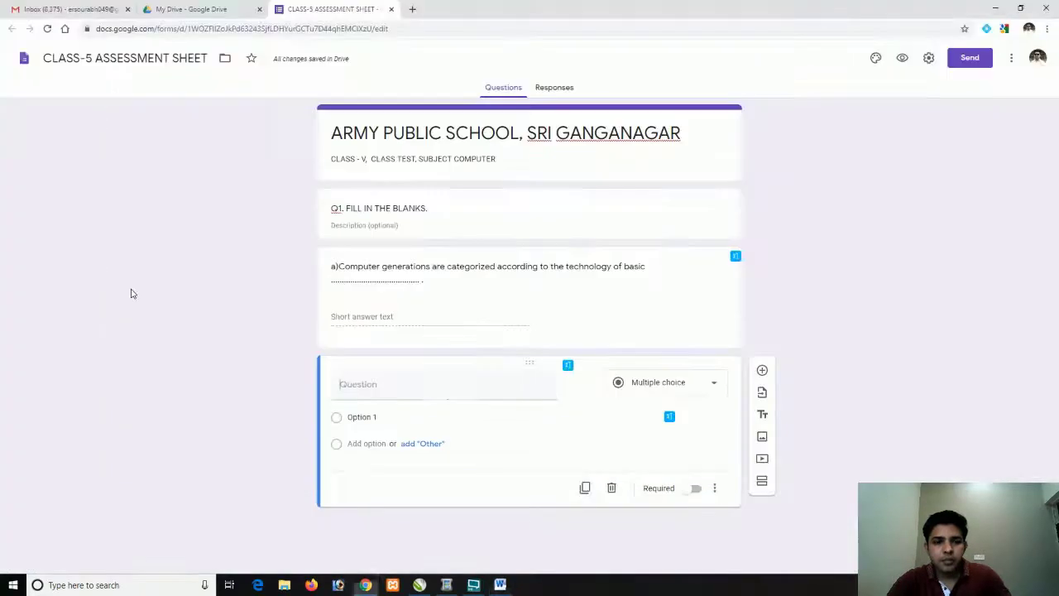
pyautogui.hotkey('ctrl', 'v')
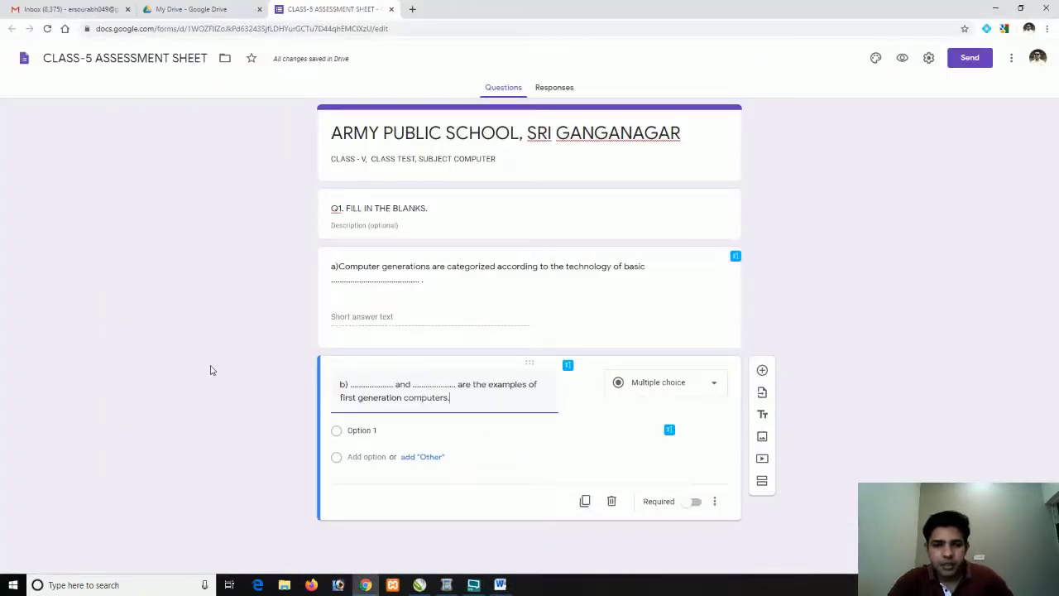
# Make b) a Short answer question and mark both a) and b) as required
pyautogui.click(712, 386)
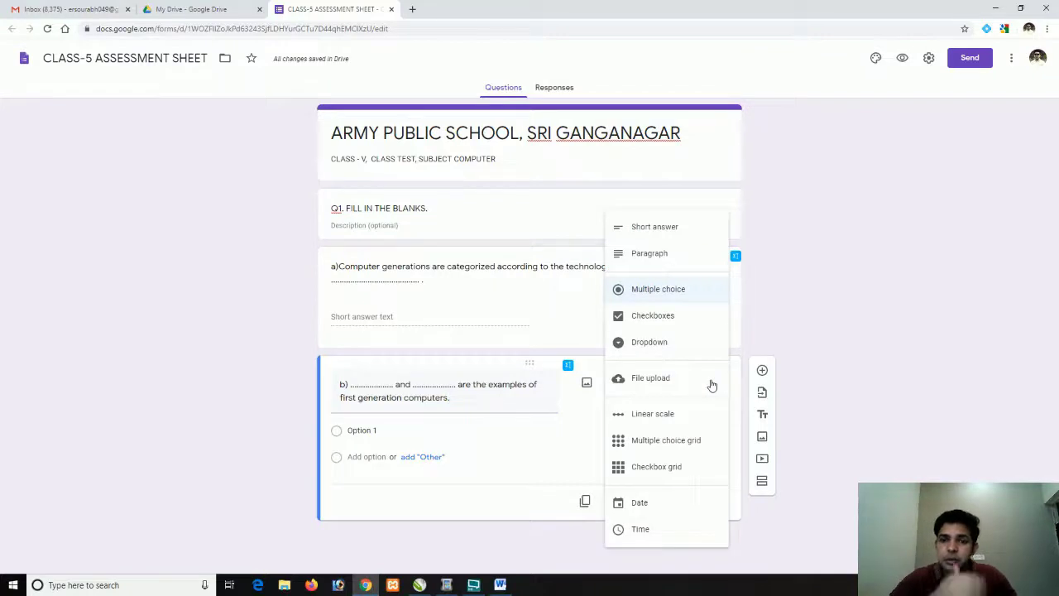
pyautogui.click(652, 228)
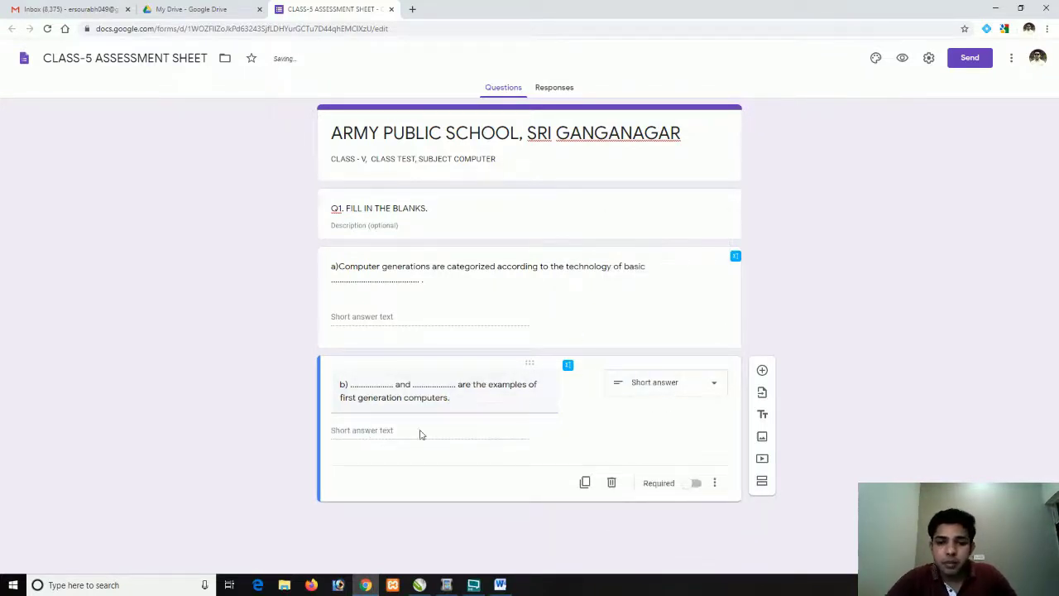
pyautogui.click(695, 483)
pyautogui.click(687, 292)
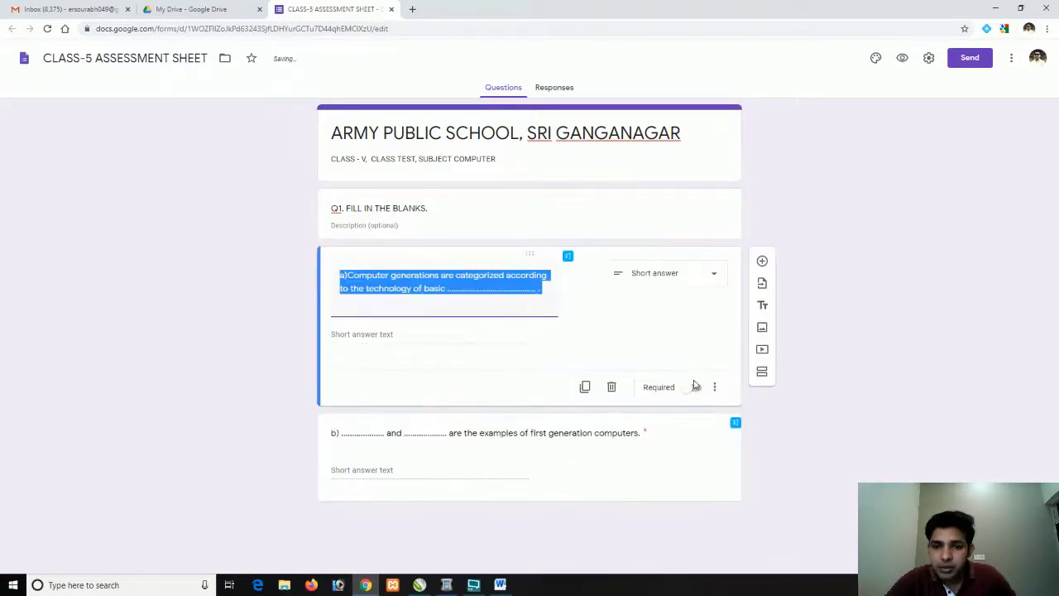
pyautogui.click(693, 386)
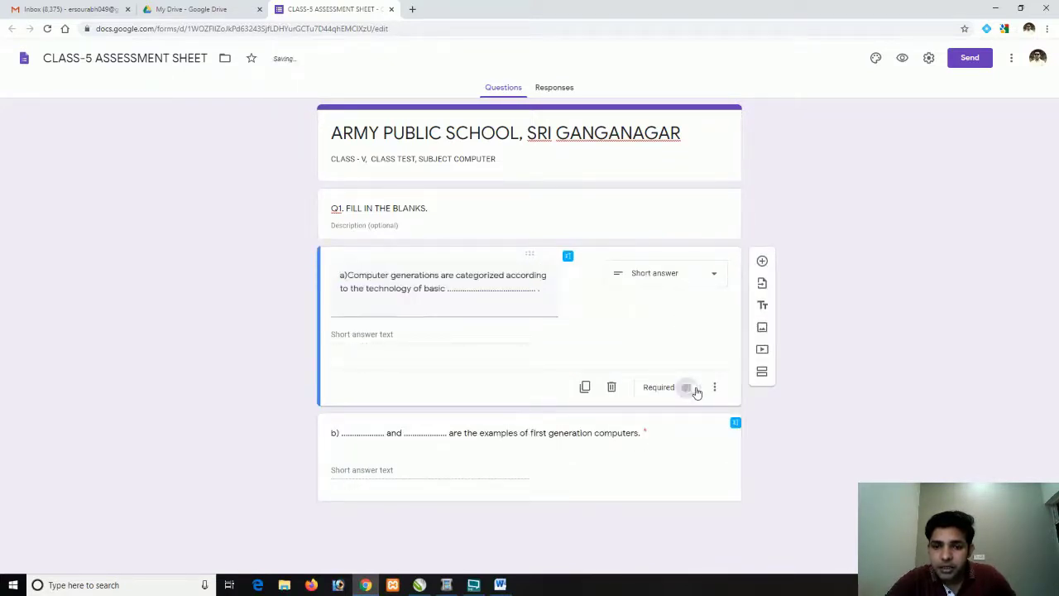
pyautogui.click(628, 430)
pyautogui.click(583, 439)
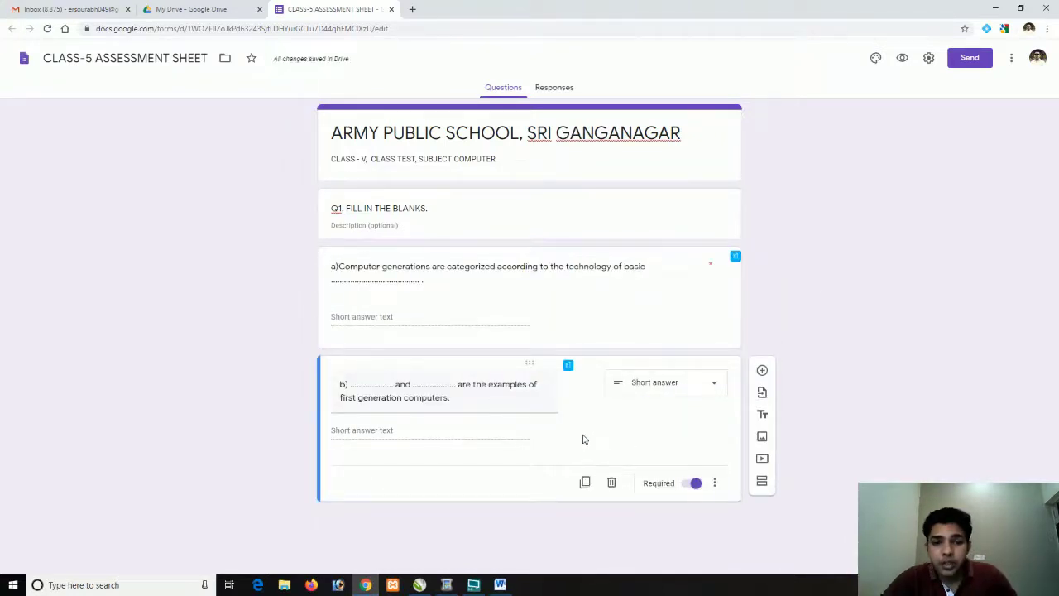
# Add a new title-and-description block below question b)
pyautogui.click(762, 394)
pyautogui.click(807, 145)
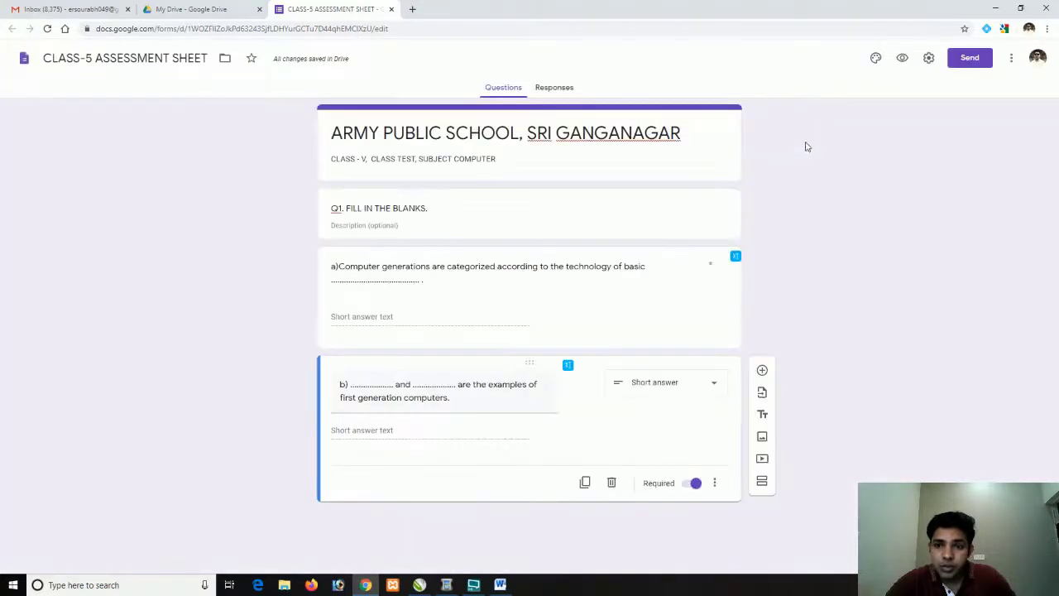
pyautogui.click(762, 414)
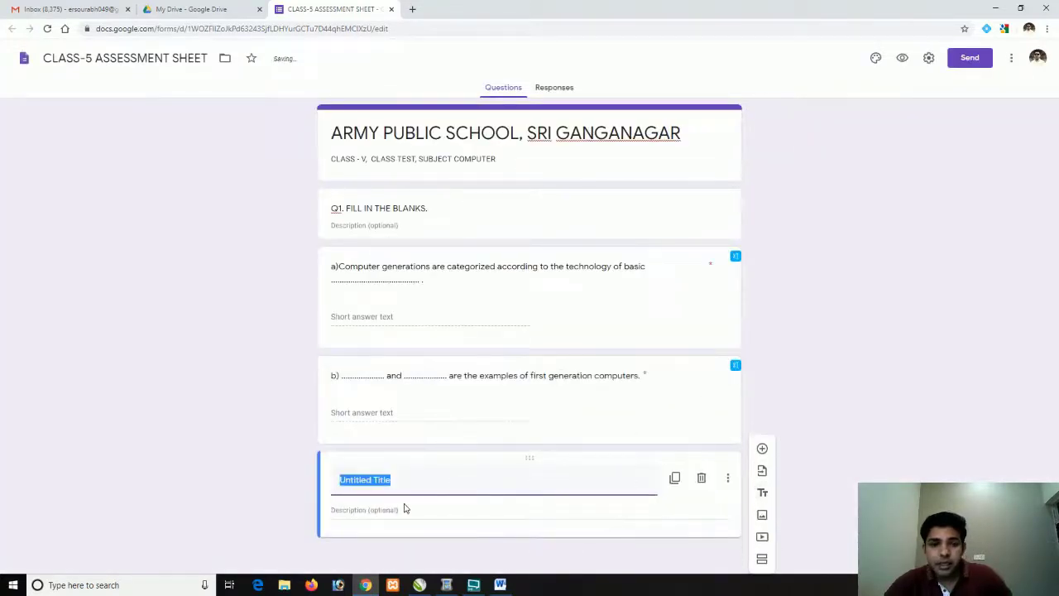
# Enter 'Q2. Tick the correct option' as the section title, then add a blank question below
pyautogui.click(500, 585)
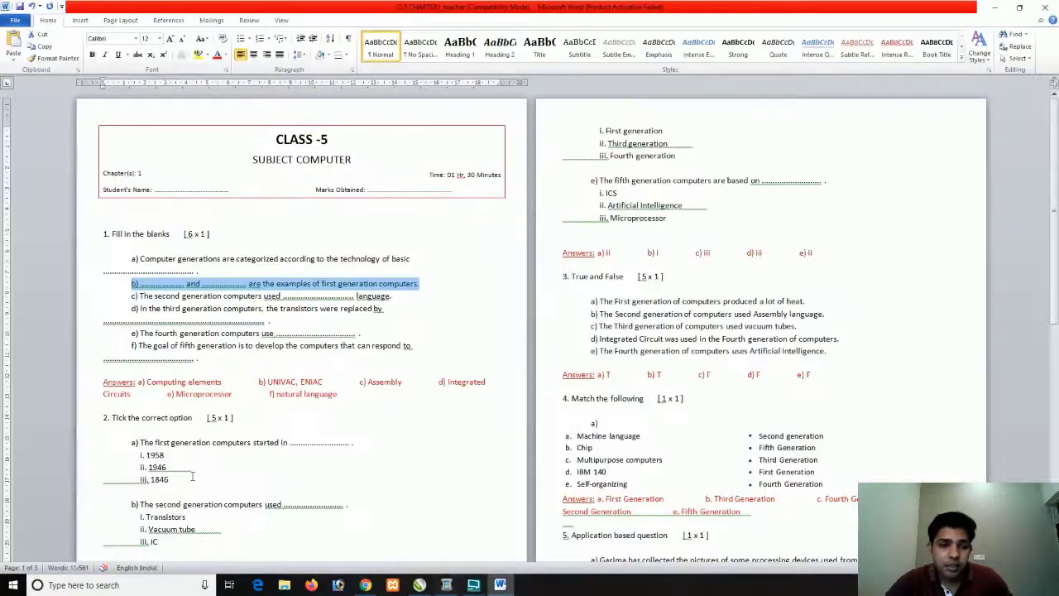
pyautogui.moveTo(103, 417); pyautogui.dragTo(184, 429)
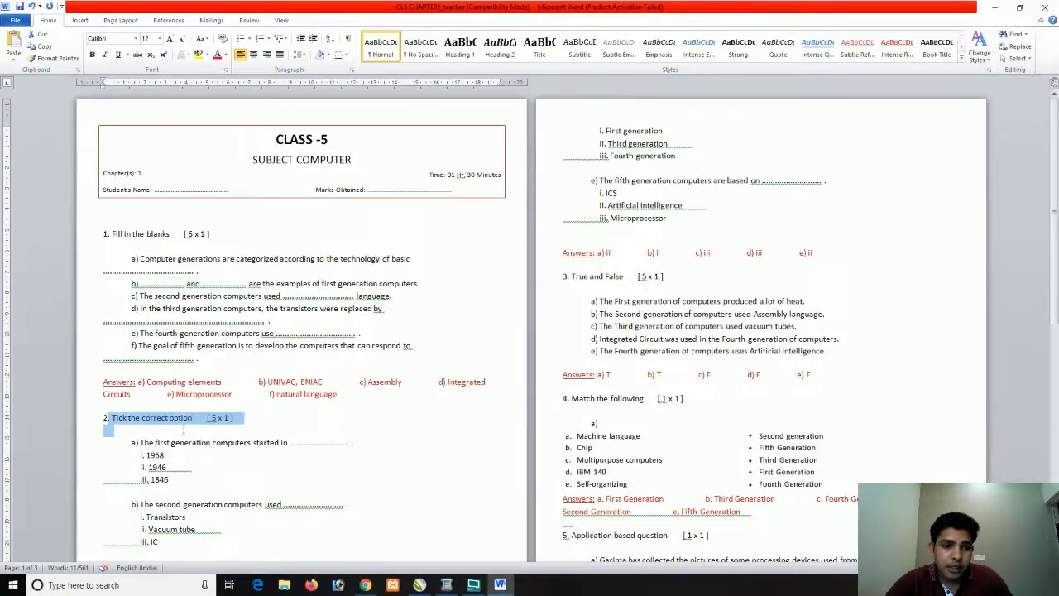
pyautogui.press('Left')
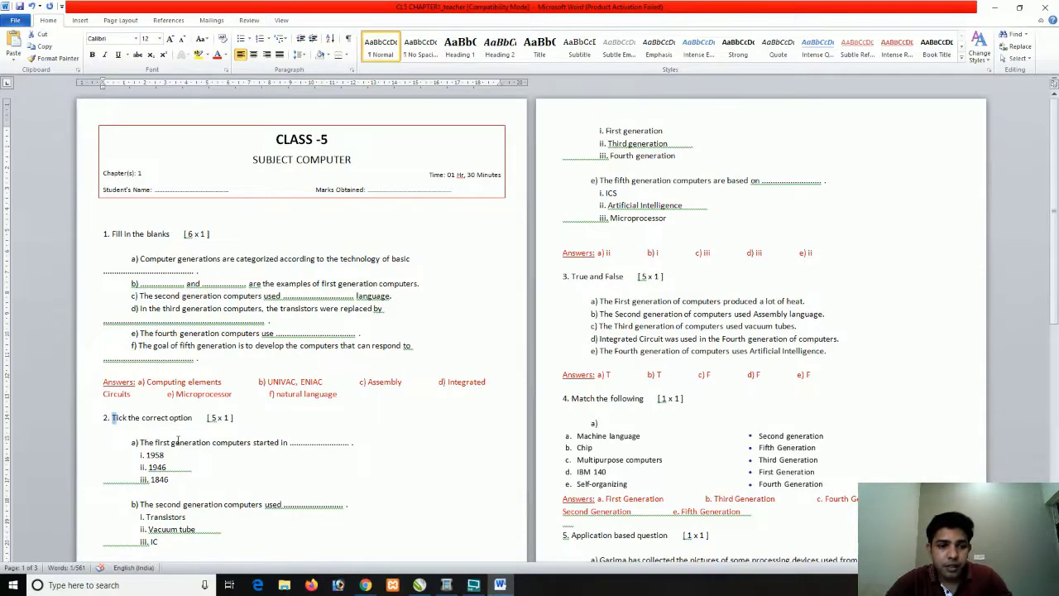
pyautogui.hotkey('shift', 'Right')
pyautogui.hotkey('shift', 'Right')
pyautogui.hotkey('shift', 'Right')
pyautogui.hotkey('shift', 'Right')
pyautogui.hotkey('shift', 'Right')
pyautogui.hotkey('shift', 'Right')
pyautogui.hotkey('shift', 'Right')
pyautogui.hotkey('shift', 'Right')
pyautogui.hotkey('shift', 'Right')
pyautogui.hotkey('shift', 'Right')
pyautogui.hotkey('shift', 'Right')
pyautogui.hotkey('shift', 'Right')
pyautogui.hotkey('shift', 'Right')
pyautogui.hotkey('shift', 'Right')
pyautogui.hotkey('shift', 'Right')
pyautogui.hotkey('shift', 'Right')
pyautogui.hotkey('shift', 'Right')
pyautogui.hotkey('shift', 'Right')
pyautogui.hotkey('shift', 'Right')
pyautogui.hotkey('shift', 'Right')
pyautogui.hotkey('shift', 'Right')
pyautogui.hotkey('shift', 'Right')
pyautogui.hotkey('shift', 'Right')
pyautogui.hotkey('ctrl', 'c')
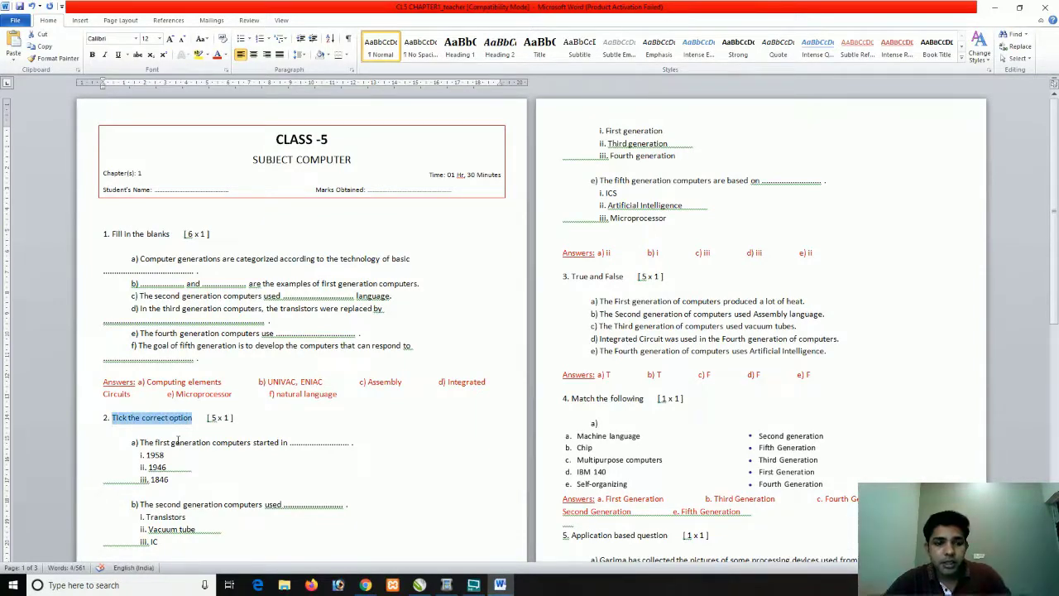
pyautogui.hotkey('alt', 'Tab')
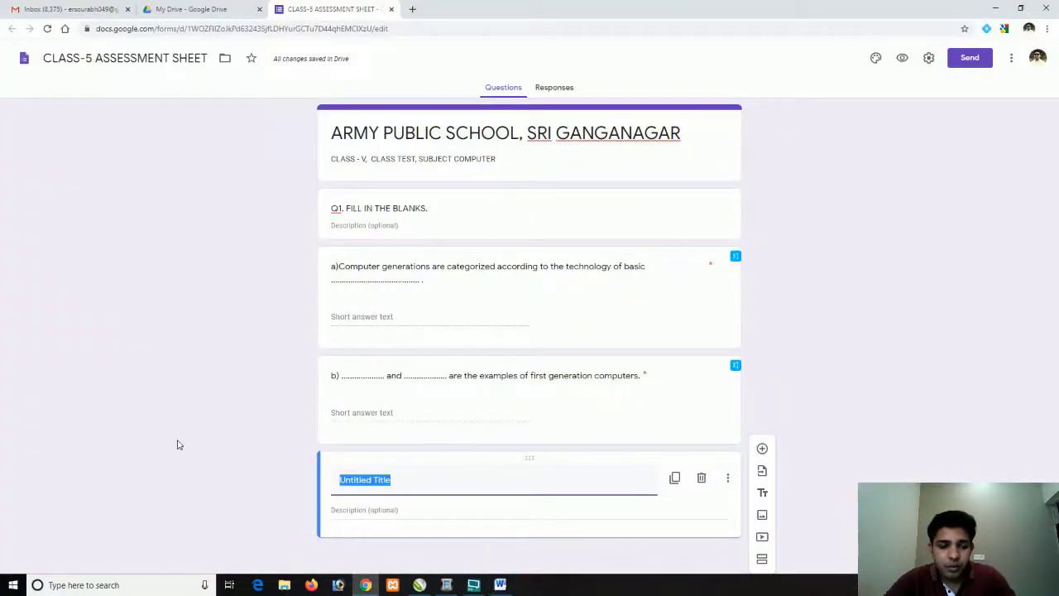
pyautogui.write('q')
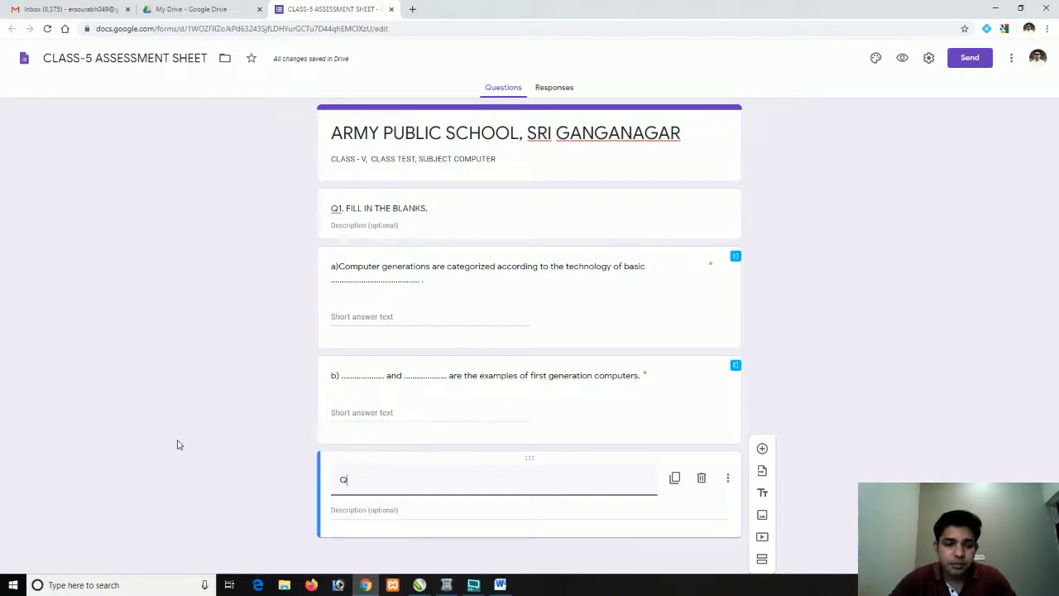
pyautogui.write('2.')
pyautogui.hotkey('ctrl', 'v')
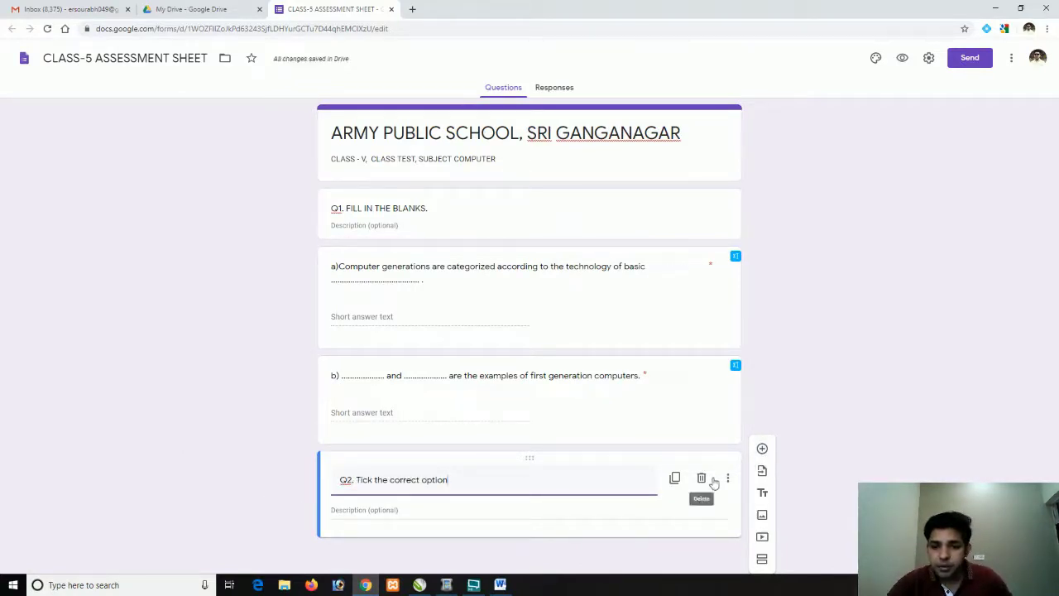
pyautogui.click(763, 450)
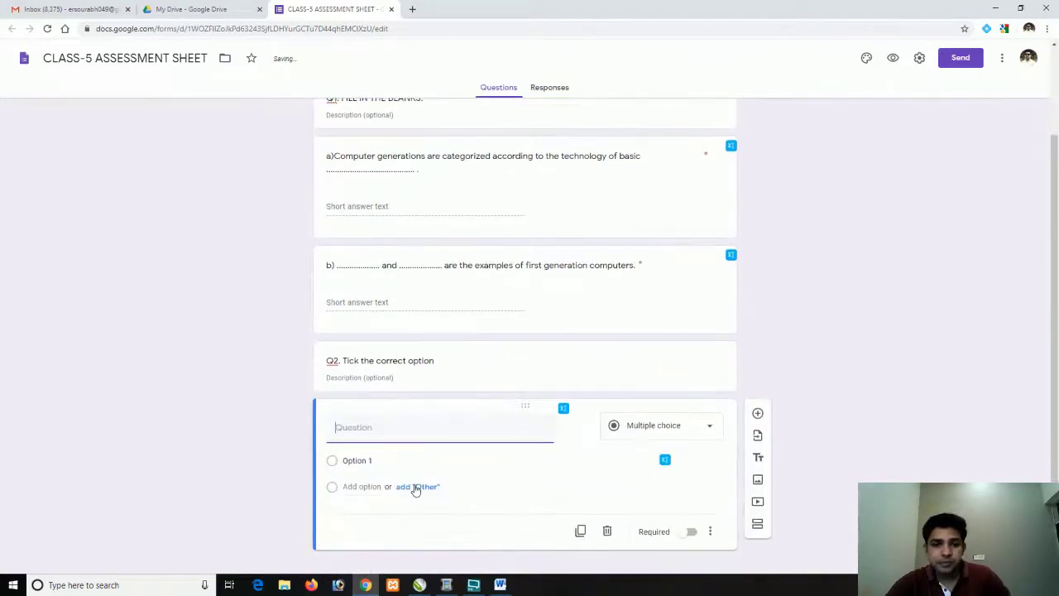
# Paste question a) on when first generation computers started into the question field
pyautogui.hotkey('alt', 'Tab')
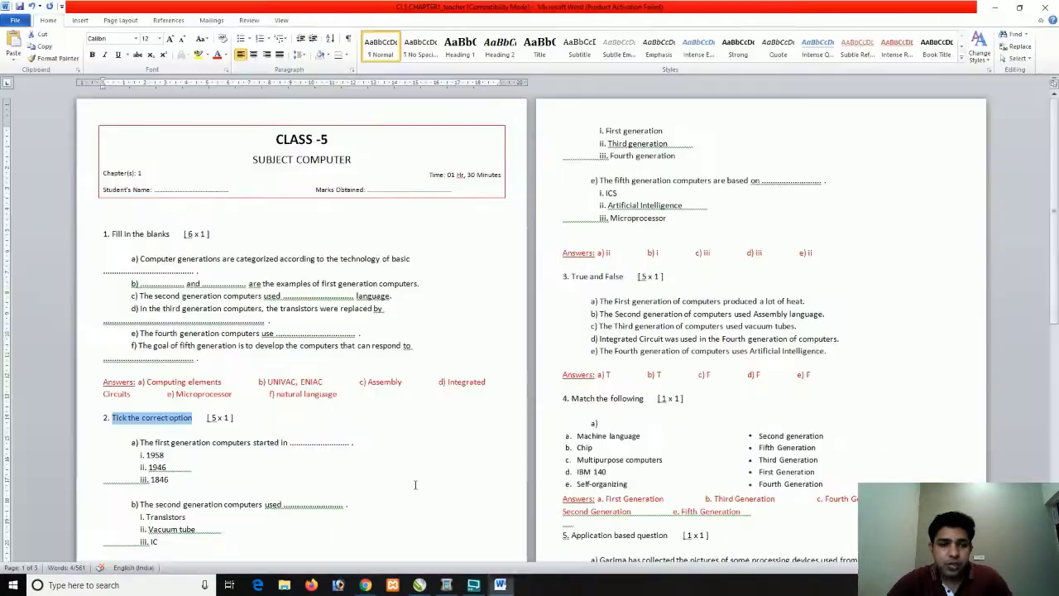
pyautogui.moveTo(357, 425); pyautogui.dragTo(132, 423)
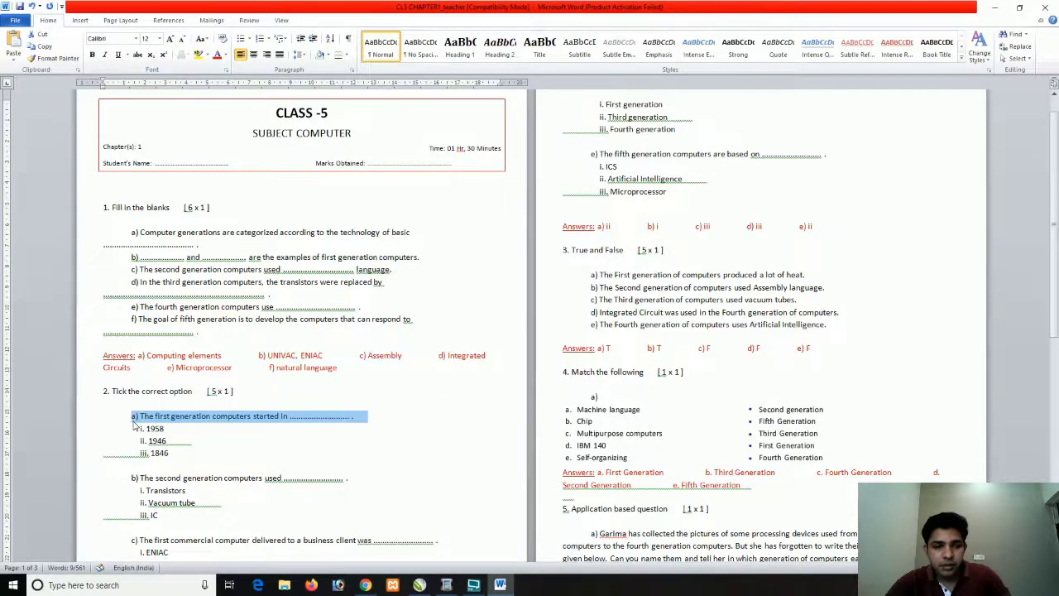
pyautogui.hotkey('alt', 'Tab')
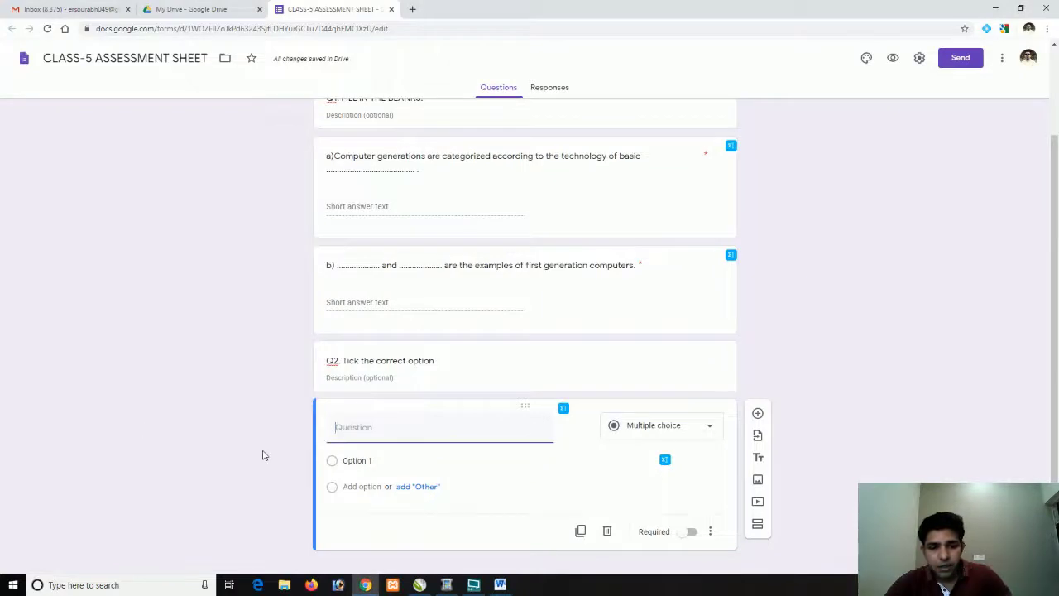
pyautogui.hotkey('ctrl', 'v')
pyautogui.scroll(-1, 562, 450)
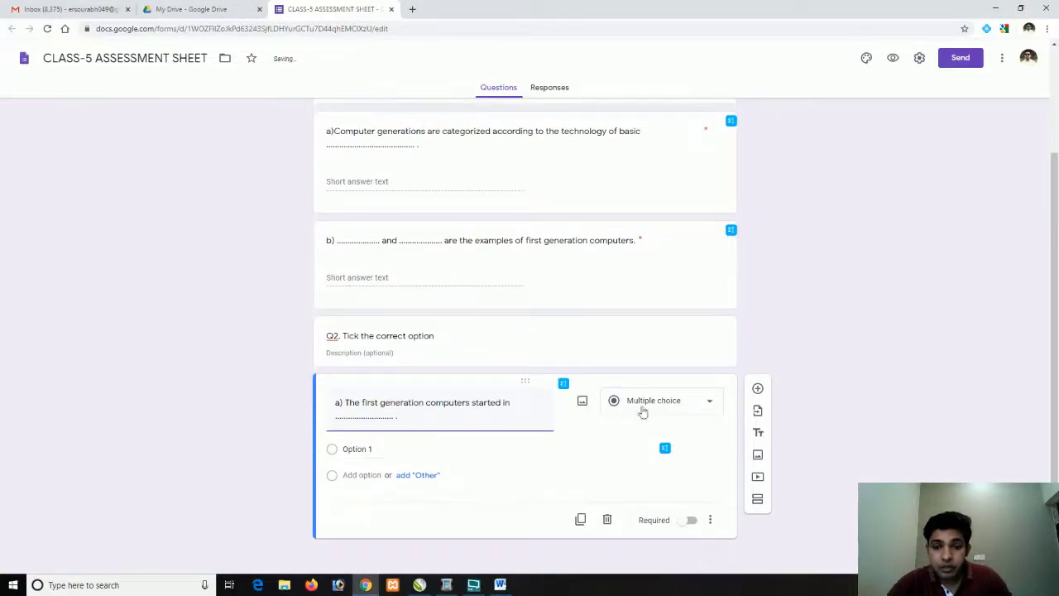
# Fill in the answer options 1958, 1946 and 1846
pyautogui.click(357, 450)
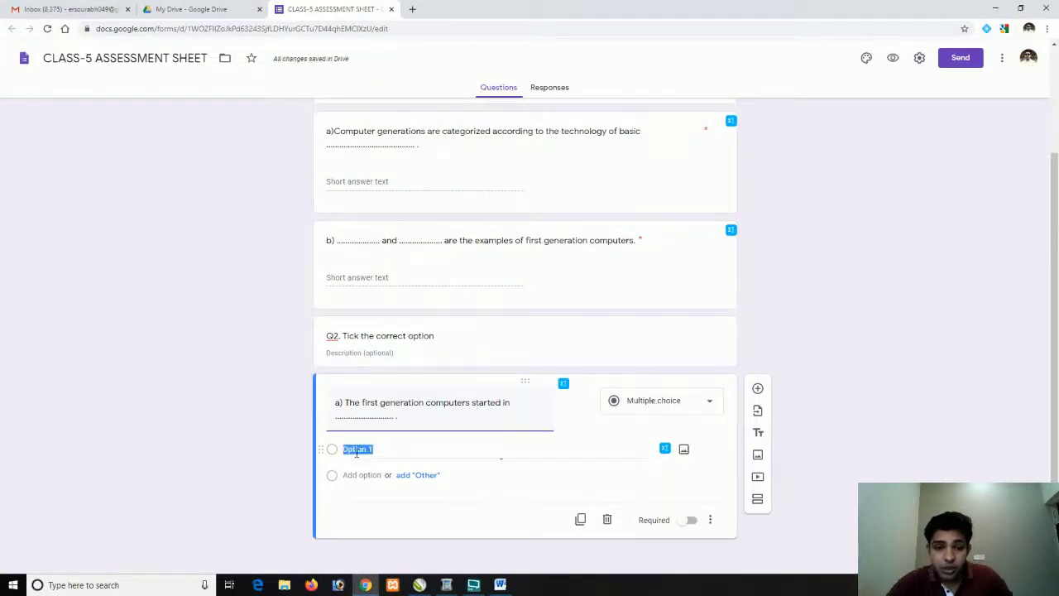
pyautogui.hotkey('alt', 'Tab')
pyautogui.click(163, 429)
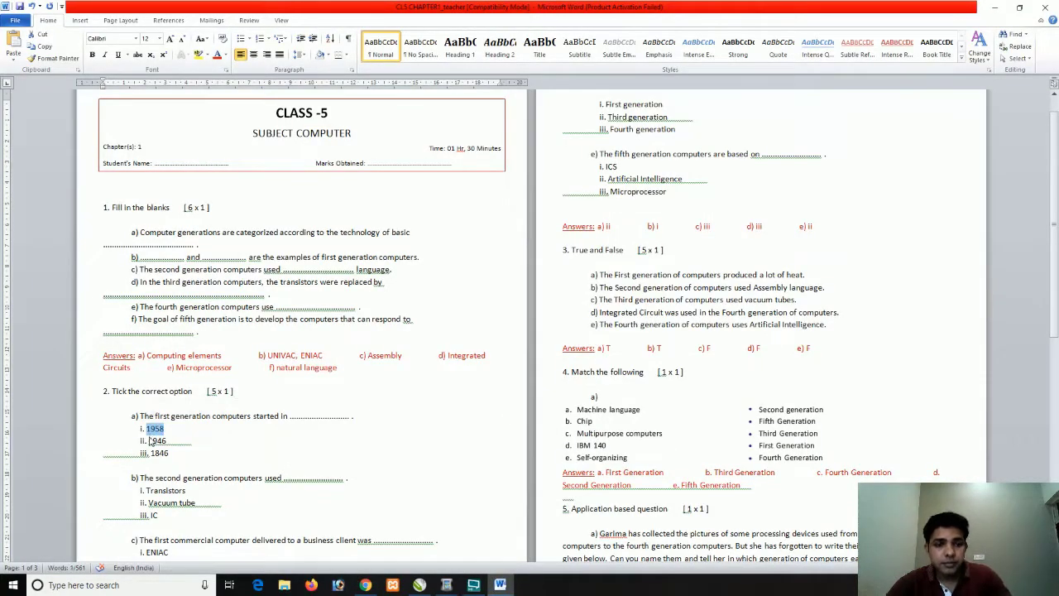
pyautogui.hotkey('ctrl', 'c')
pyautogui.hotkey('alt', 'Tab')
pyautogui.hotkey('ctrl', 'v')
pyautogui.press('Return')
pyautogui.hotkey('alt', 'Tab')
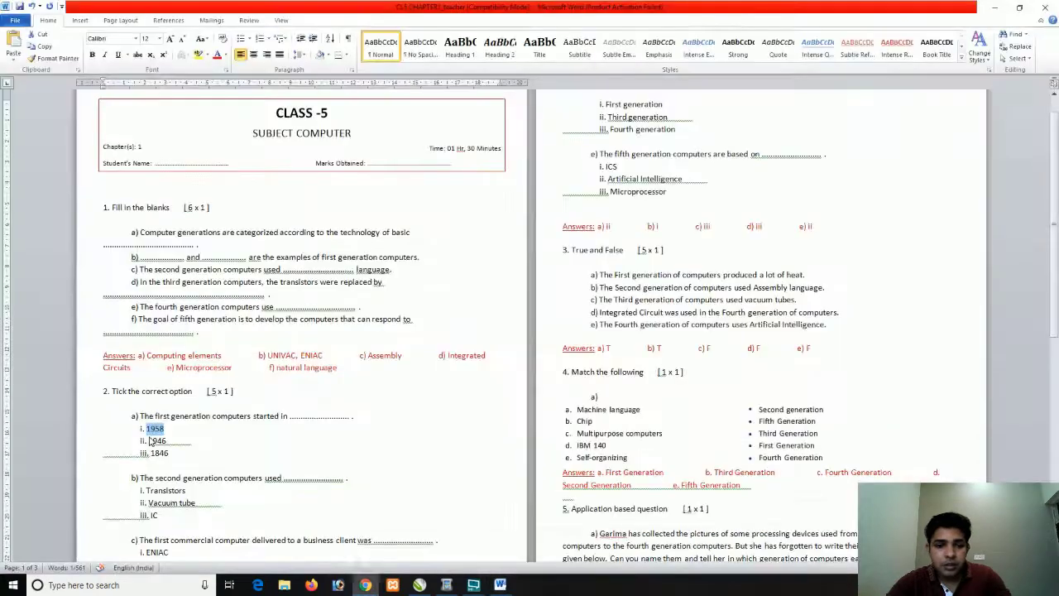
pyautogui.click(151, 440)
pyautogui.hotkey('alt', 'Tab')
pyautogui.write('1')
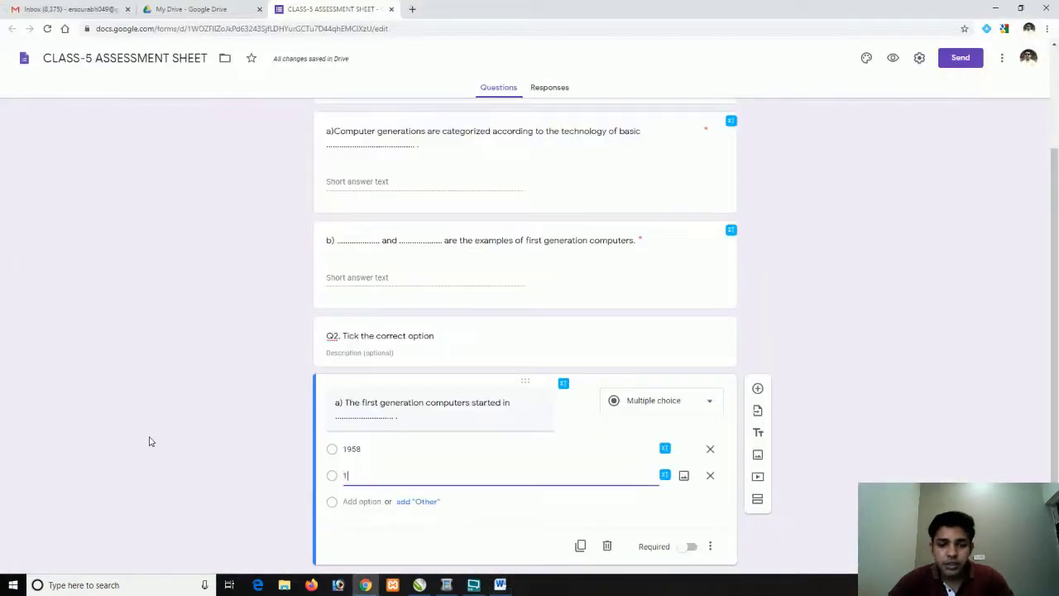
pyautogui.write('946')
pyautogui.hotkey('alt', 'Tab')
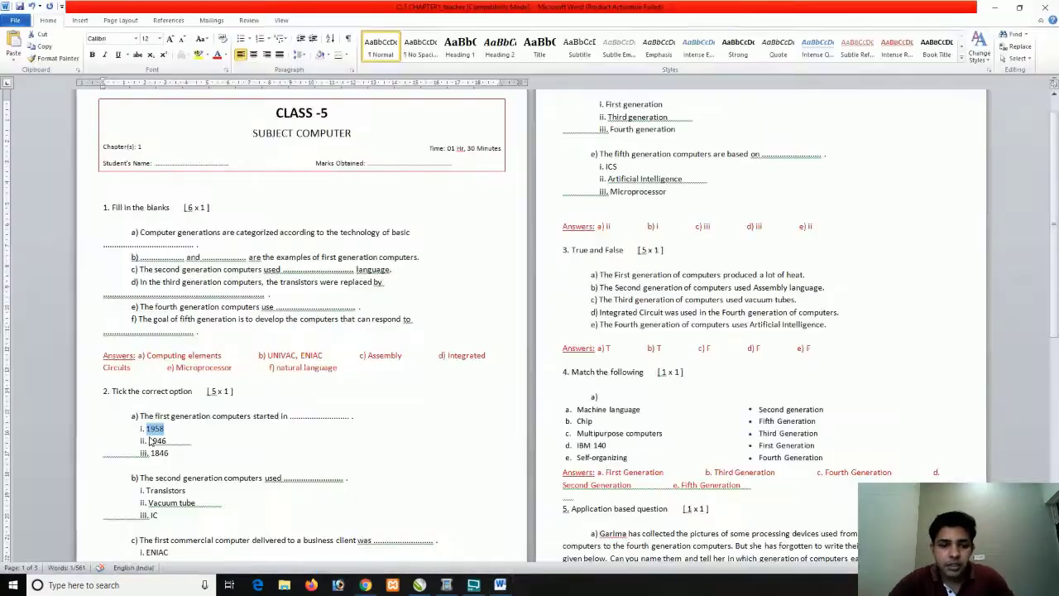
pyautogui.hotkey('alt', 'Tab')
pyautogui.write('1')
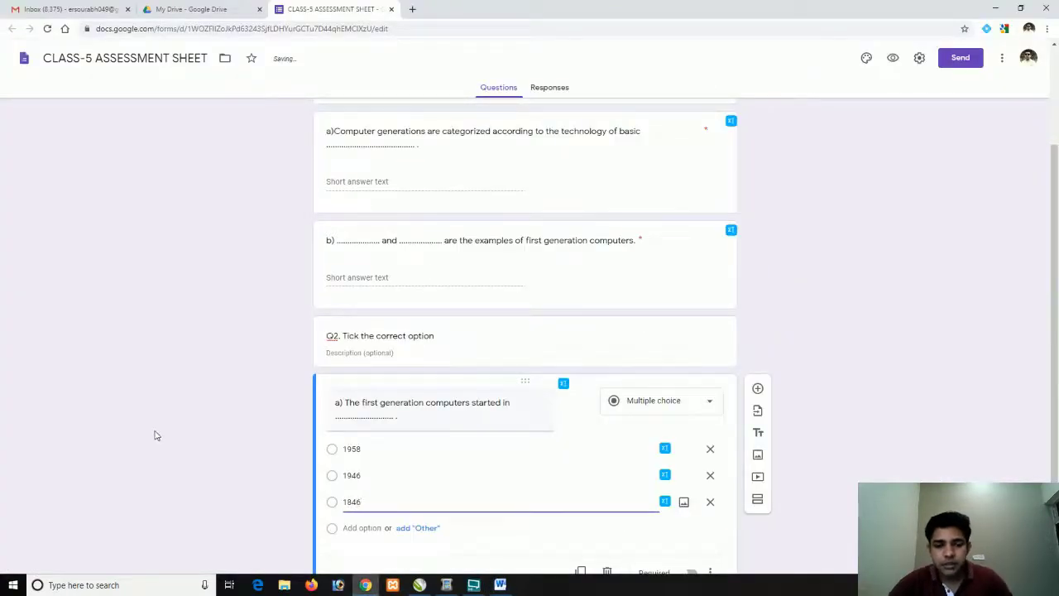
pyautogui.scroll(-1, 493, 488)
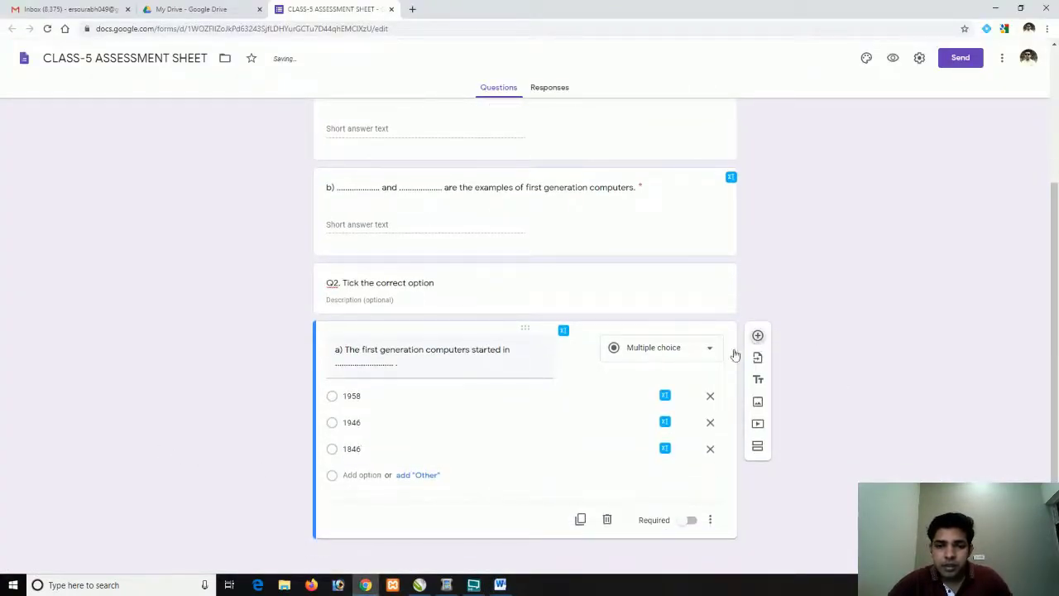
# Add another question and select question b) on second generation computers in Word
pyautogui.click(757, 336)
pyautogui.hotkey('alt', 'Tab')
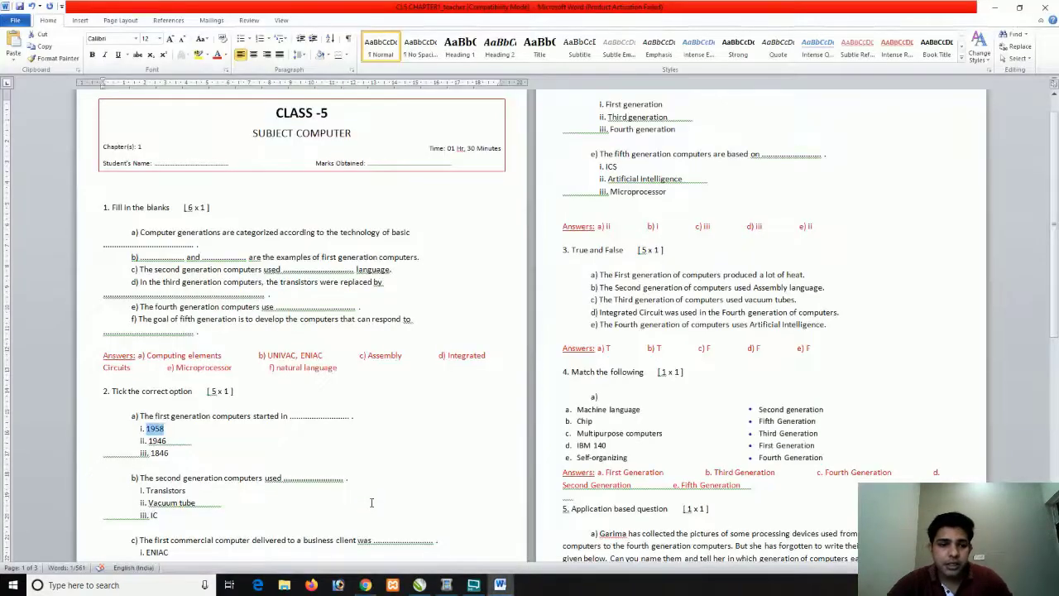
pyautogui.moveTo(351, 479); pyautogui.dragTo(140, 478)
# Paste the second generation computers question as question b)'s title
pyautogui.hotkey('alt', 'Tab')
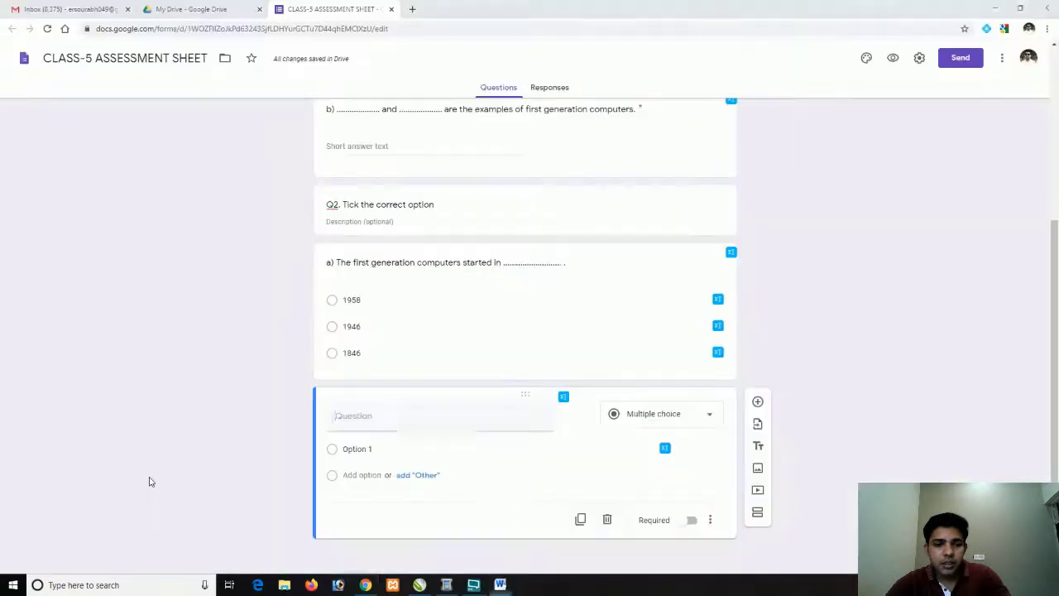
pyautogui.hotkey('ctrl', 'v')
pyautogui.press('BackSpace')
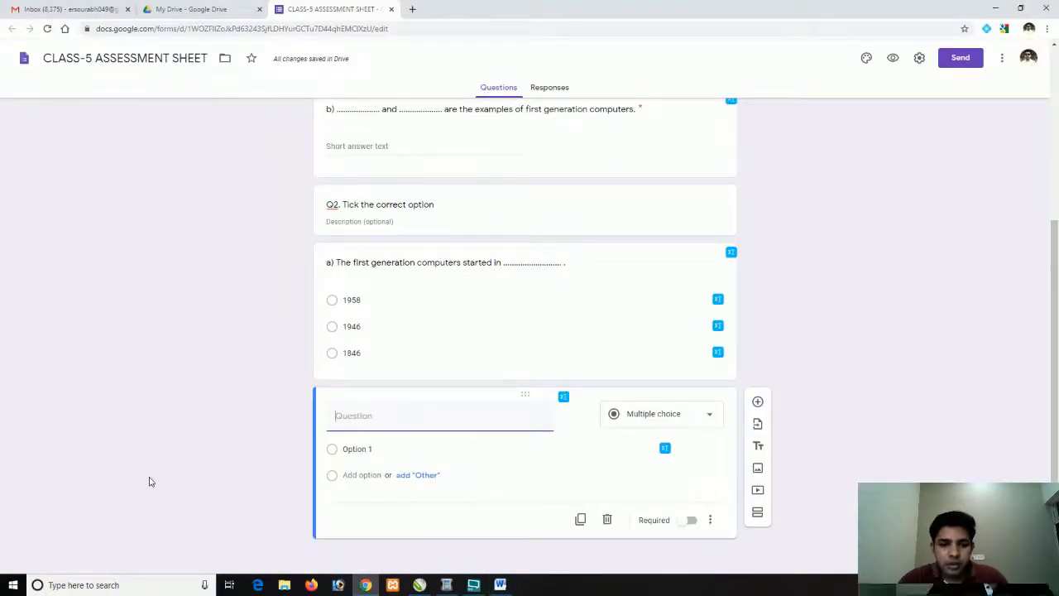
pyautogui.hotkey('ctrl', 'v')
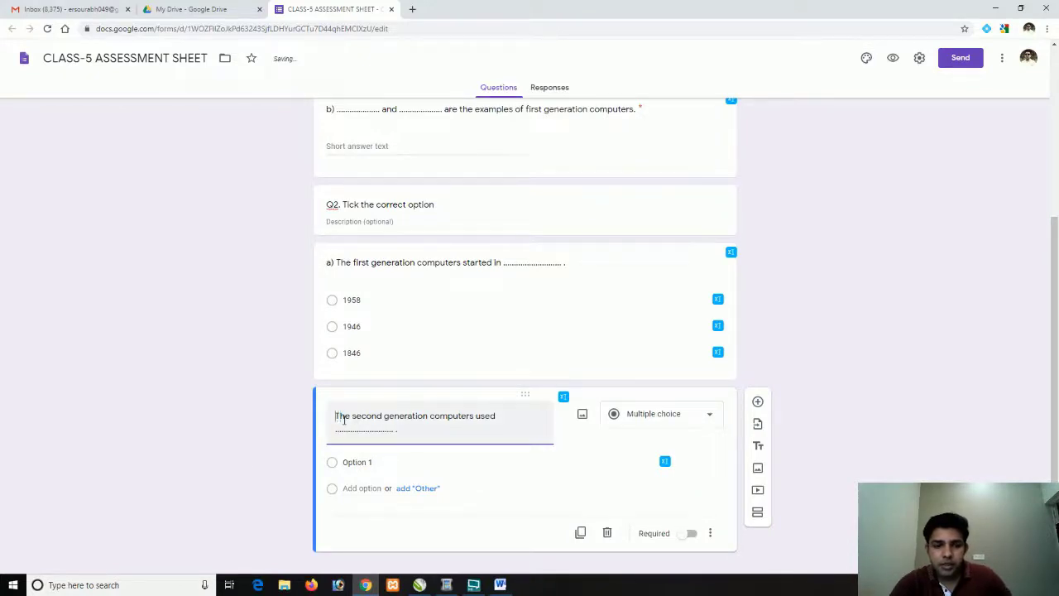
pyautogui.write('b)')
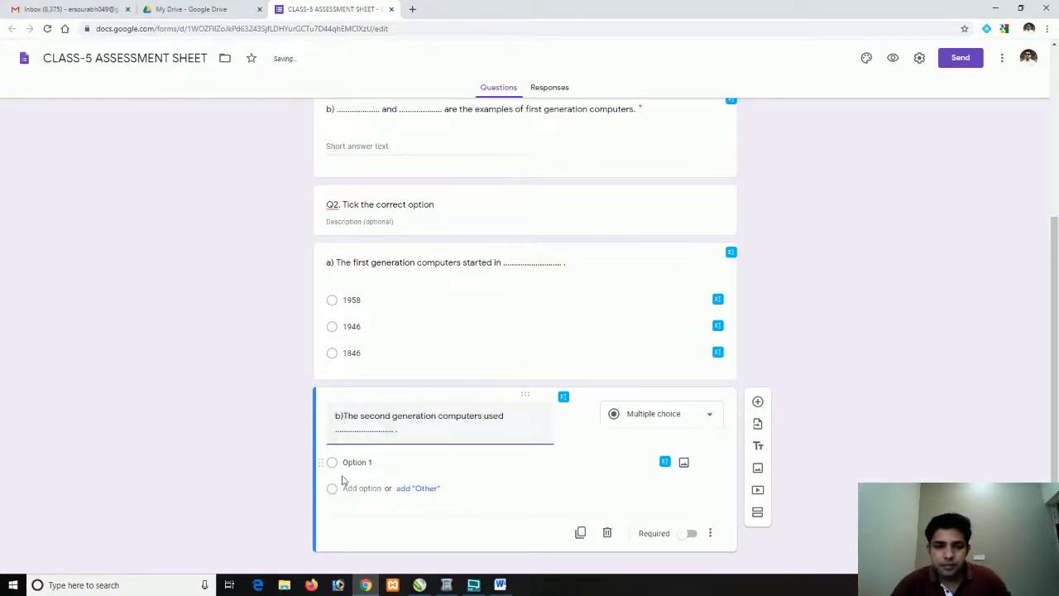
# Add the answer options Transistors and Vacuum tube copied from the Word worksheet
pyautogui.click(352, 462)
pyautogui.hotkey('alt', 'Tab')
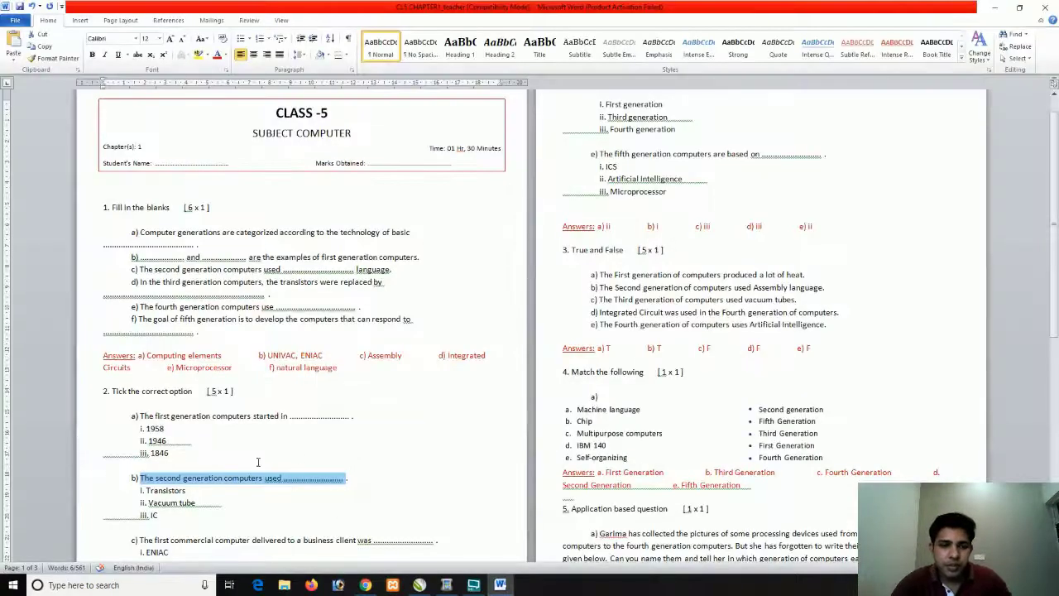
pyautogui.scroll(-2, 195, 464)
pyautogui.moveTo(185, 438); pyautogui.dragTo(146, 437)
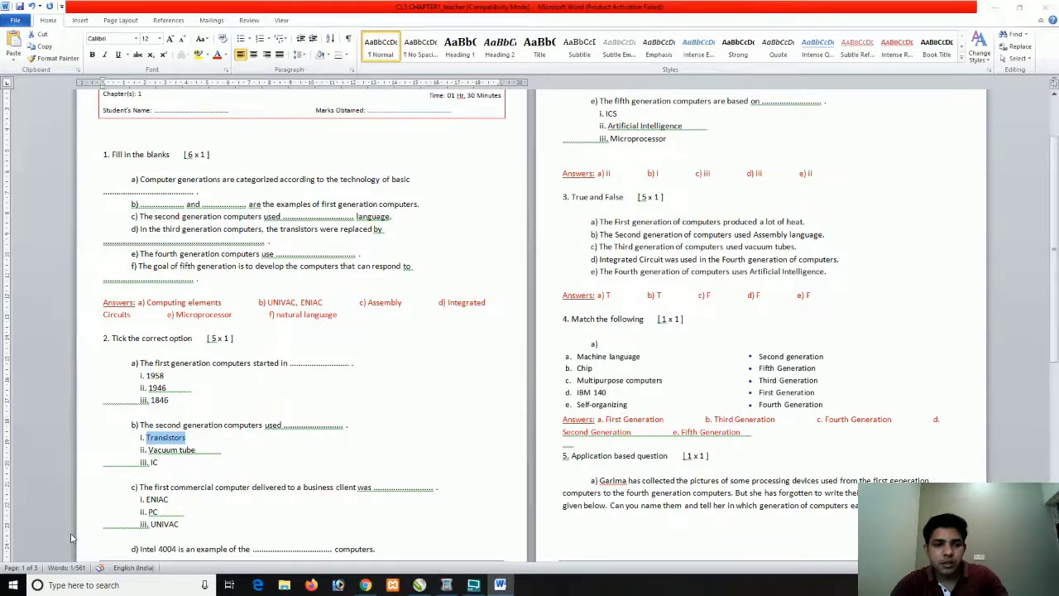
pyautogui.hotkey('alt', 'Tab')
pyautogui.hotkey('ctrl', 'v')
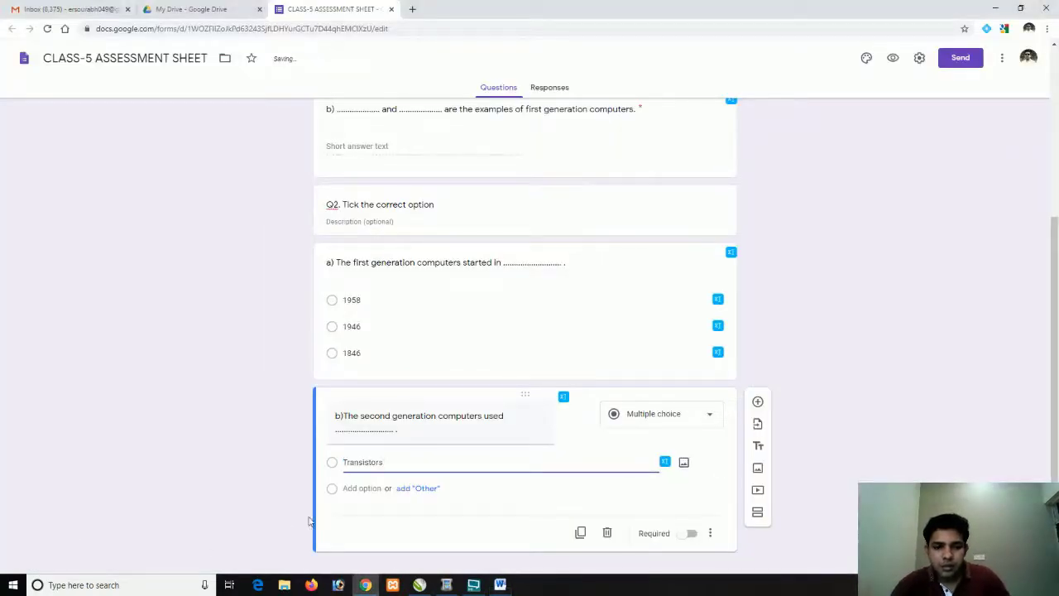
pyautogui.click(356, 489)
pyautogui.hotkey('alt', 'Tab')
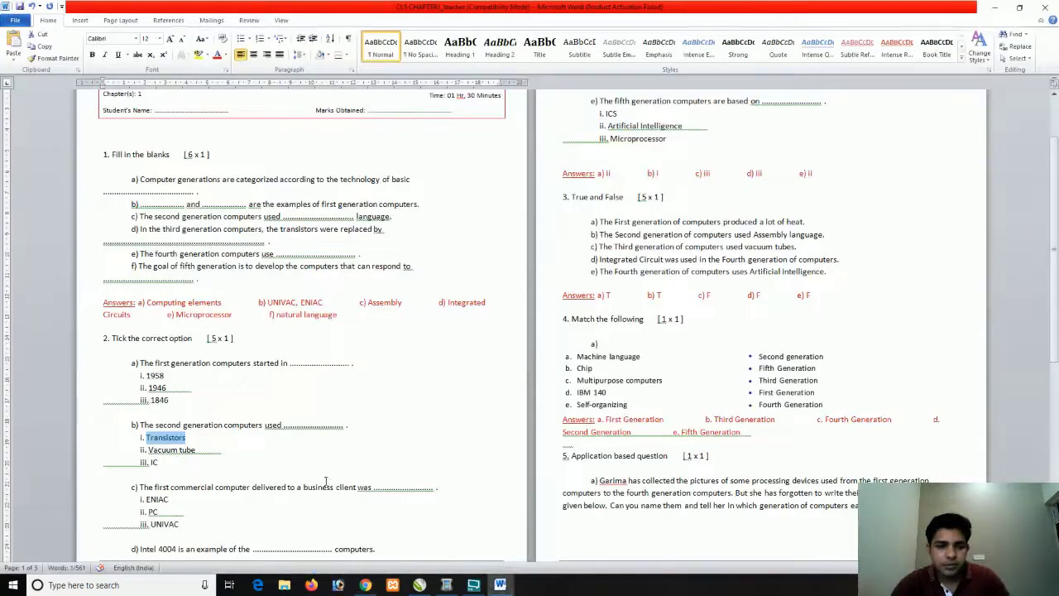
pyautogui.moveTo(197, 450); pyautogui.dragTo(148, 450)
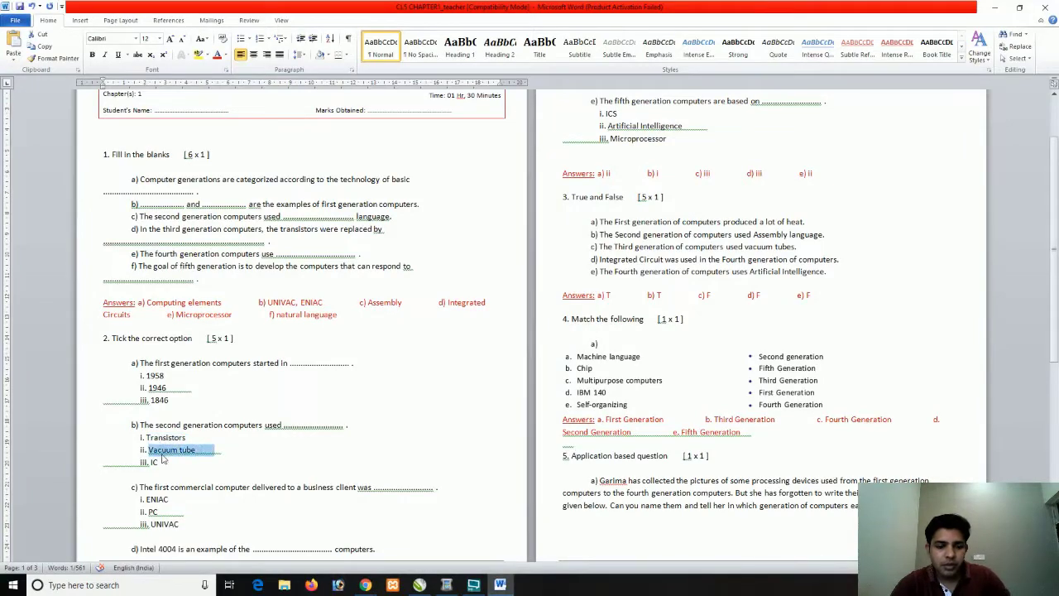
pyautogui.hotkey('ctrl', 'c')
pyautogui.hotkey('alt', 'Tab')
pyautogui.hotkey('ctrl', 'v')
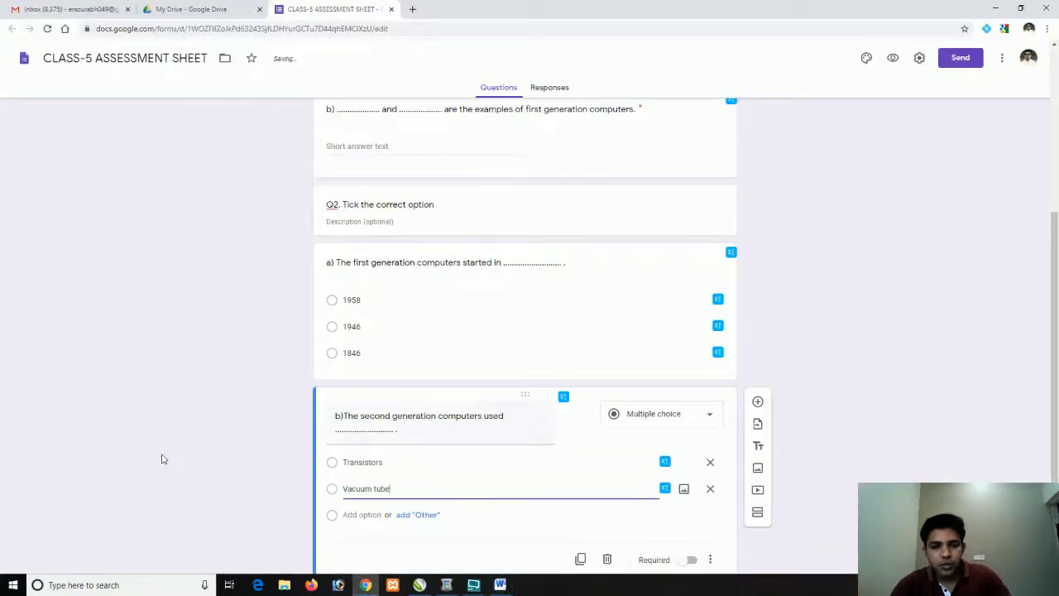
# Add IC as the third answer option
pyautogui.hotkey('alt', 'Tab')
pyautogui.moveTo(159, 462); pyautogui.dragTo(151, 462)
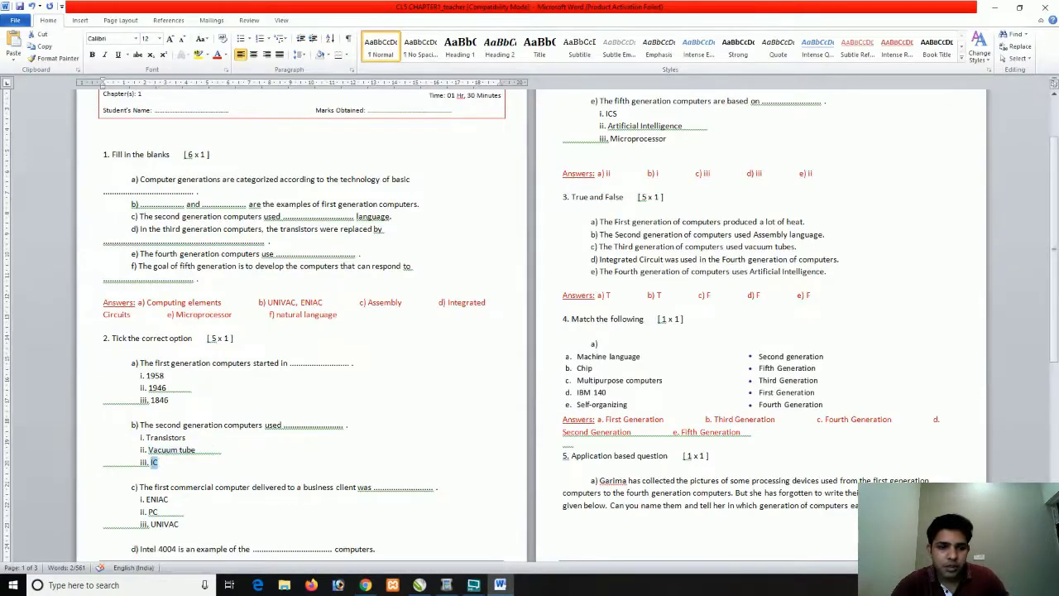
pyautogui.hotkey('ctrl', 'c')
pyautogui.hotkey('alt', 'Tab')
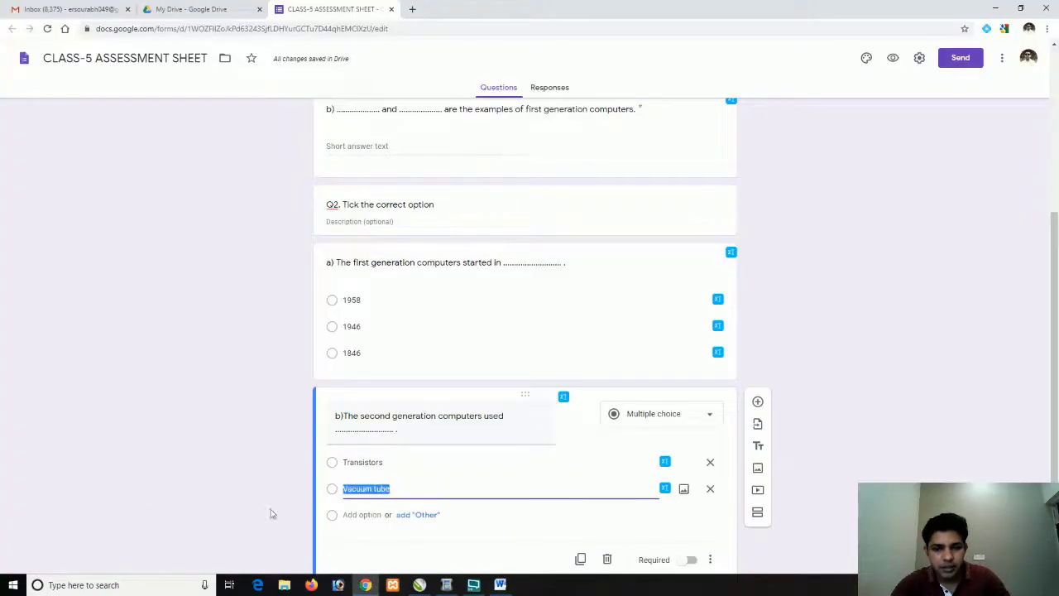
pyautogui.scroll(-1, 342, 491)
pyautogui.click(349, 478)
pyautogui.hotkey('ctrl', 'v')
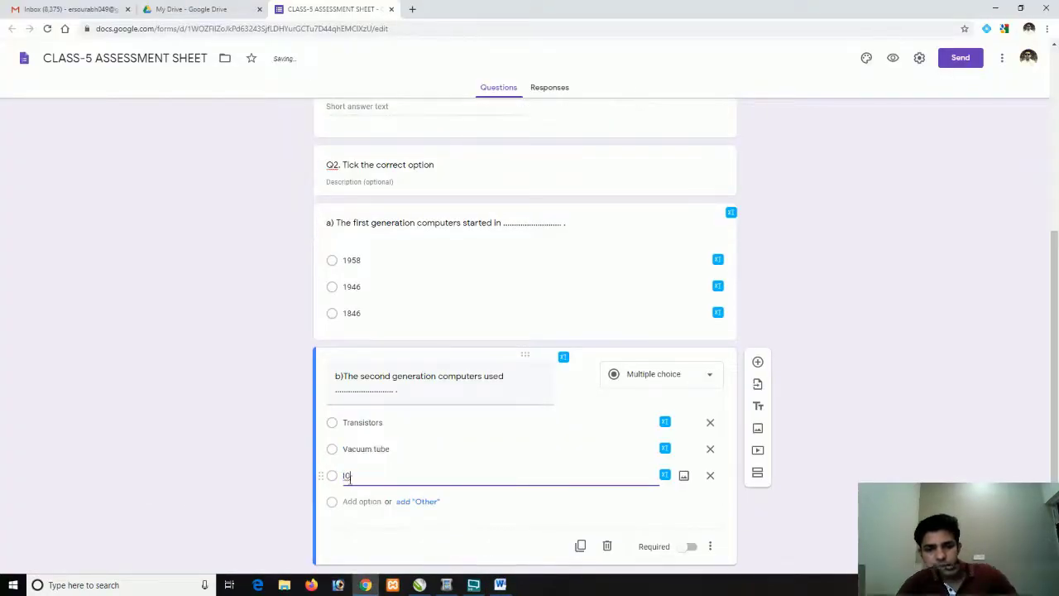
pyautogui.scroll(-1, 364, 509)
pyautogui.click(389, 523)
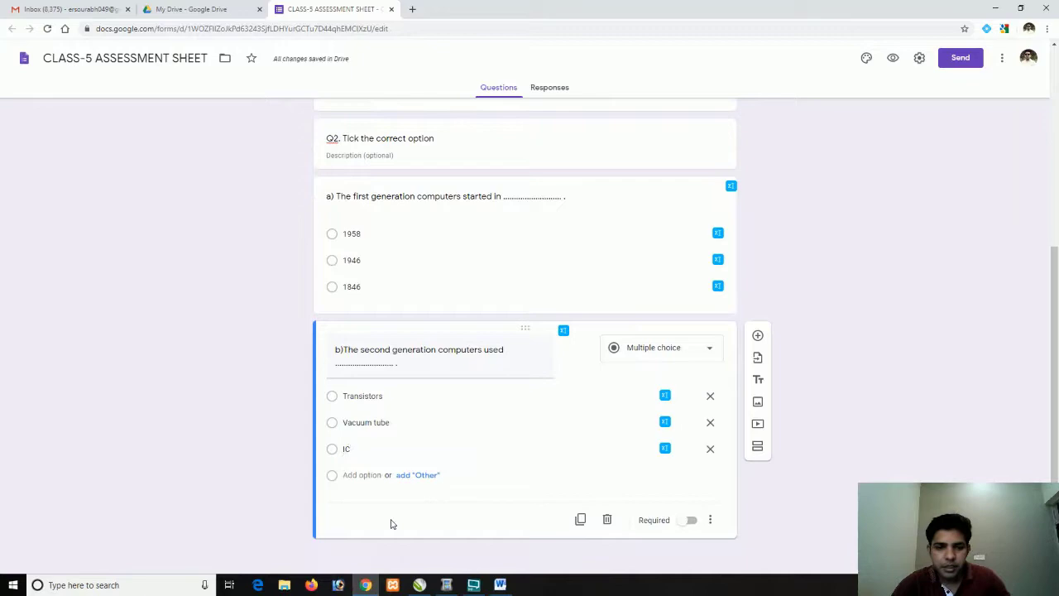
# Add a title block reading 'Q3. True and False.' after Q2, with a blank question below it
pyautogui.click(757, 379)
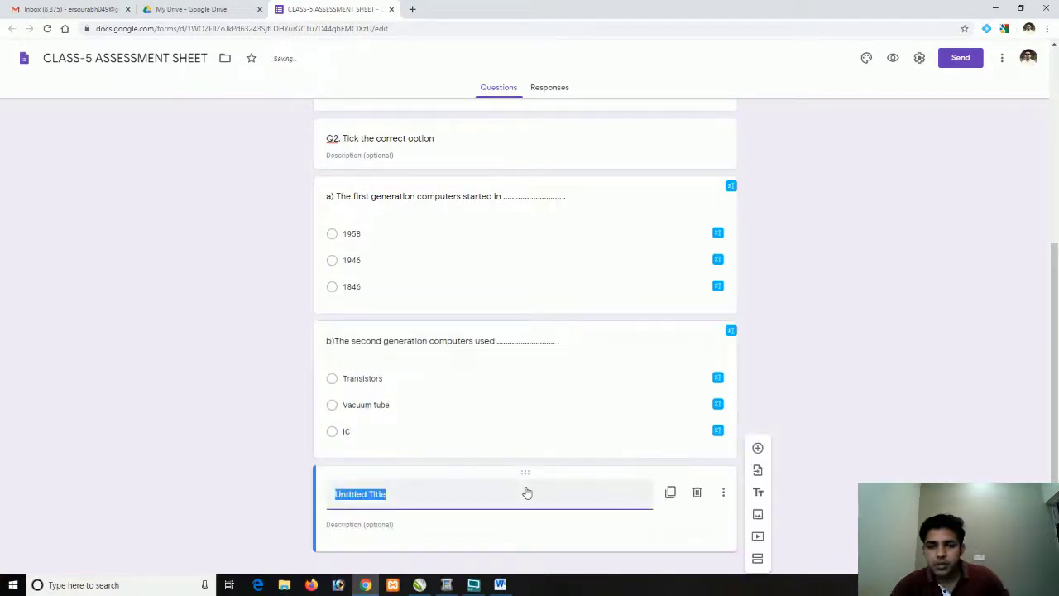
pyautogui.hotkey('alt', 'Tab')
pyautogui.scroll(-3, 225, 485)
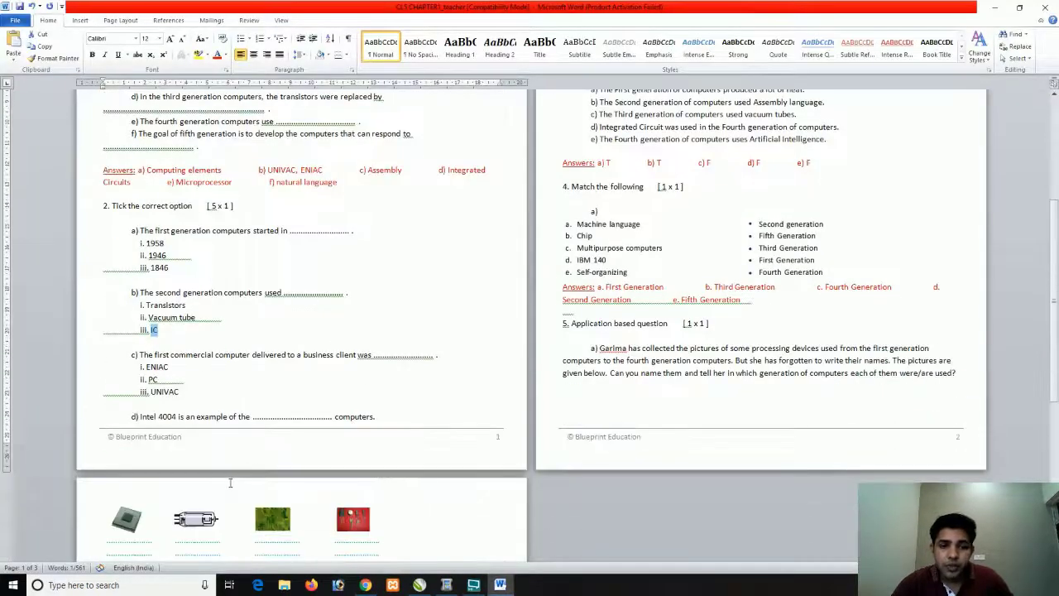
pyautogui.scroll(5, 533, 354)
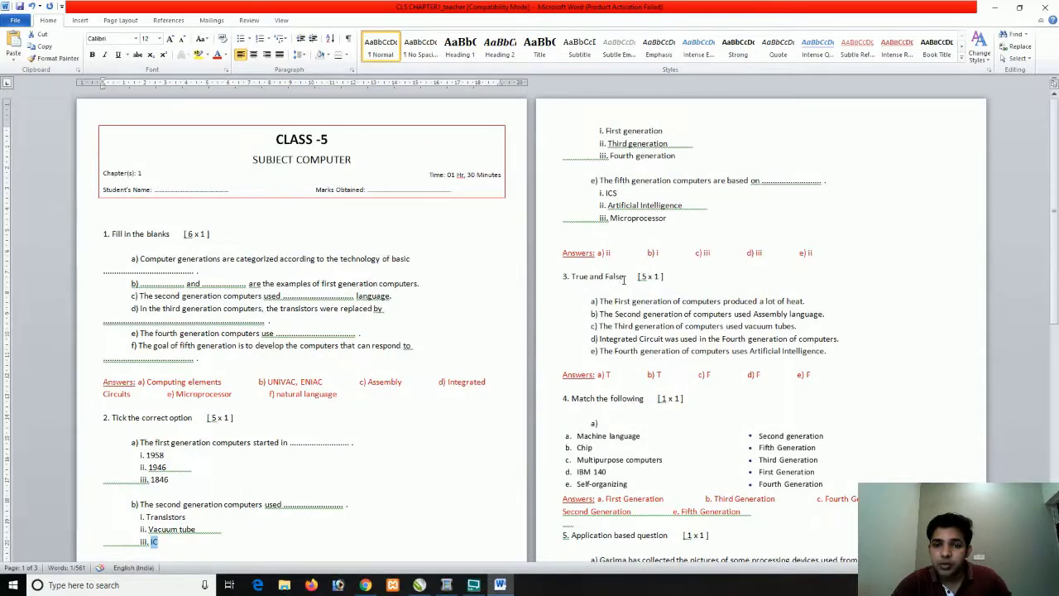
pyautogui.moveTo(624, 280); pyautogui.dragTo(581, 284)
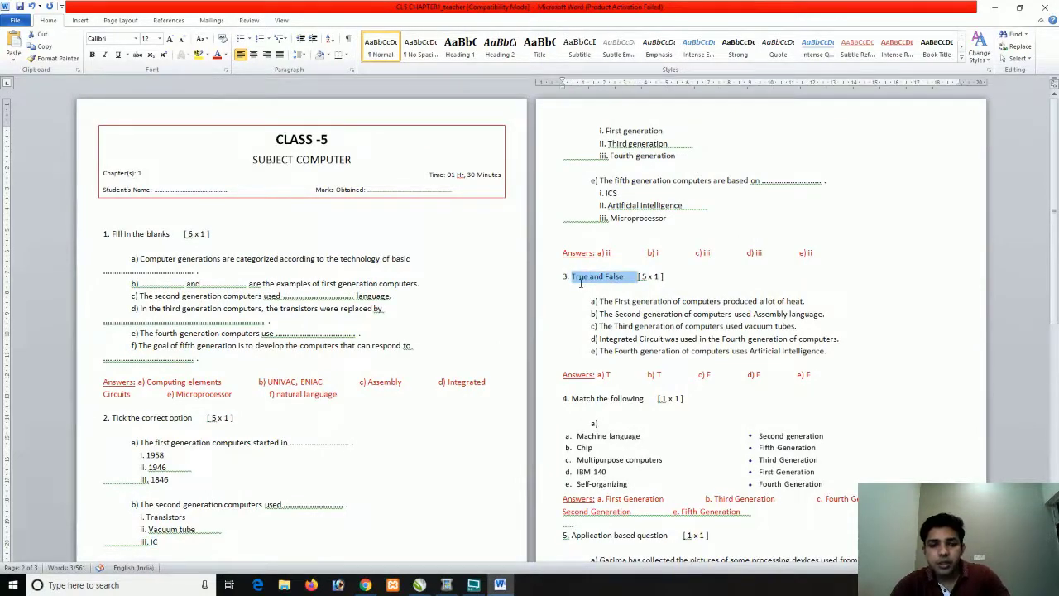
pyautogui.hotkey('alt', 'Tab')
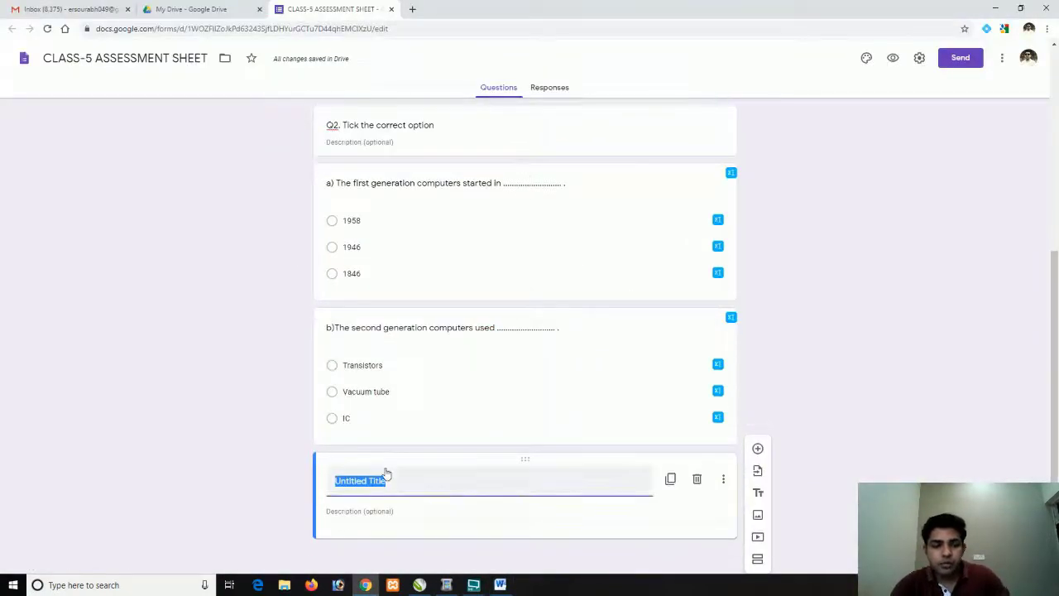
pyautogui.write('Q')
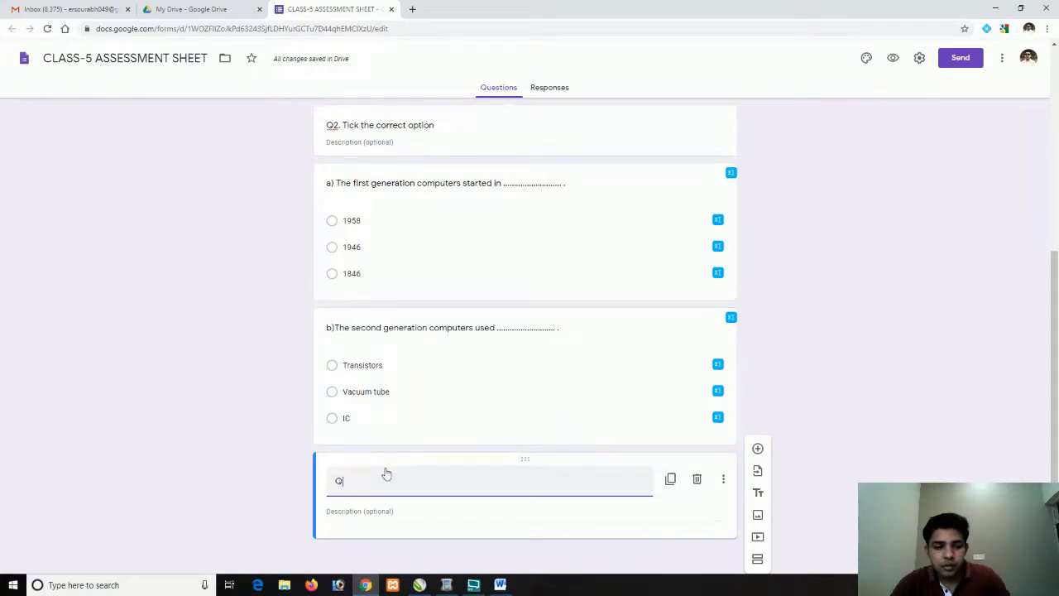
pyautogui.write('3.')
pyautogui.hotkey('ctrl', 'v')
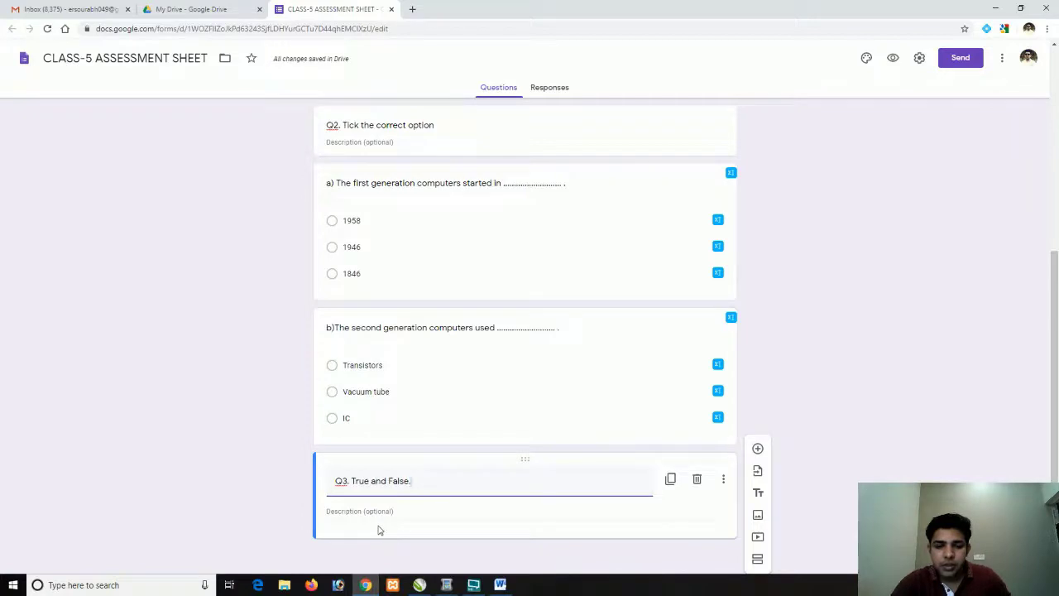
pyautogui.click(757, 448)
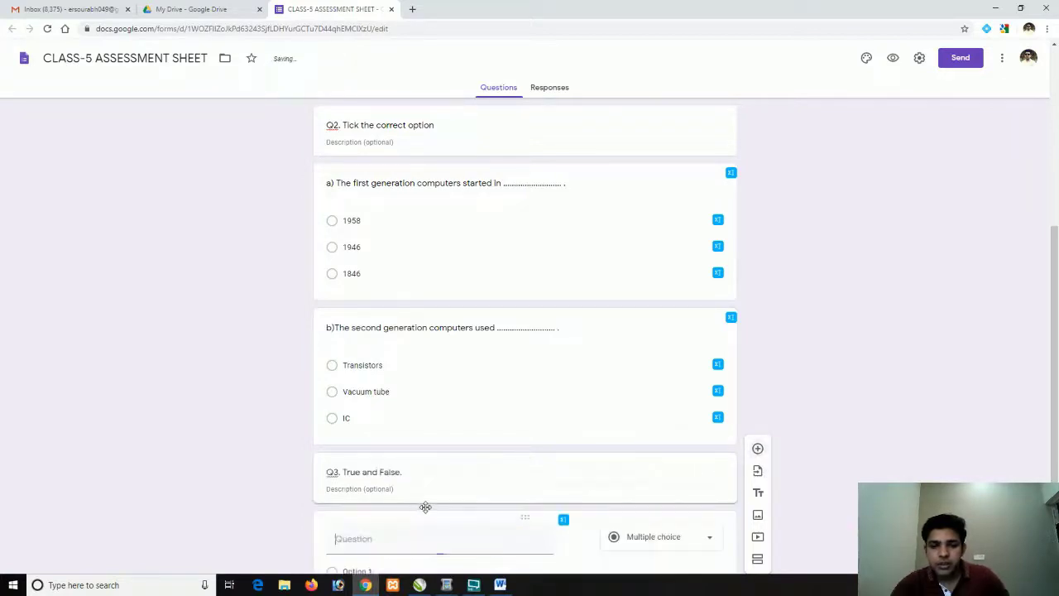
# Paste 'The First generation of computers produced a lot of heat.' from Word as the question title
pyautogui.hotkey('alt', 'Tab')
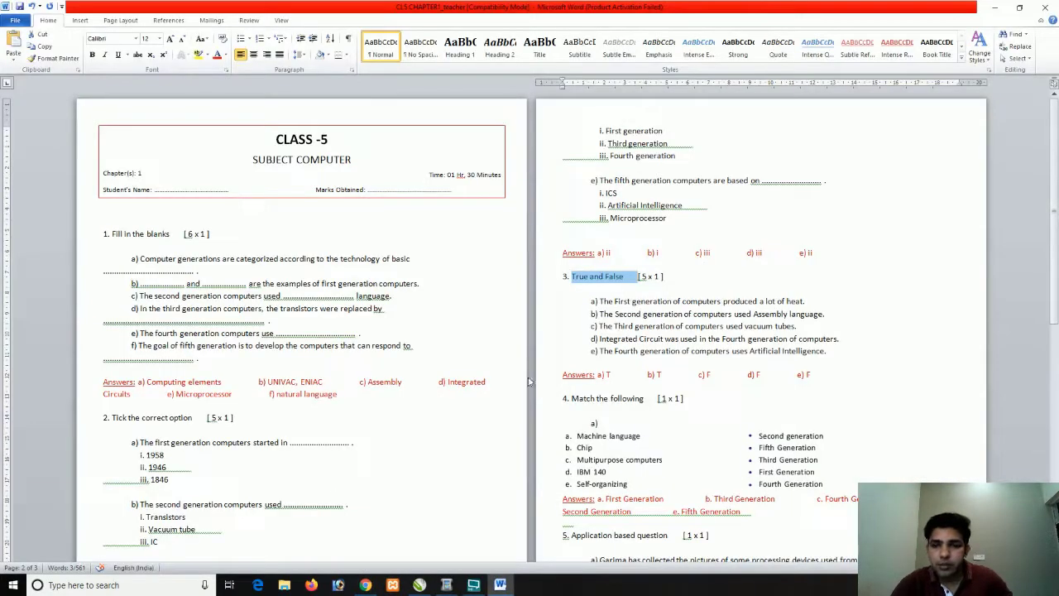
pyautogui.moveTo(808, 302); pyautogui.dragTo(577, 302)
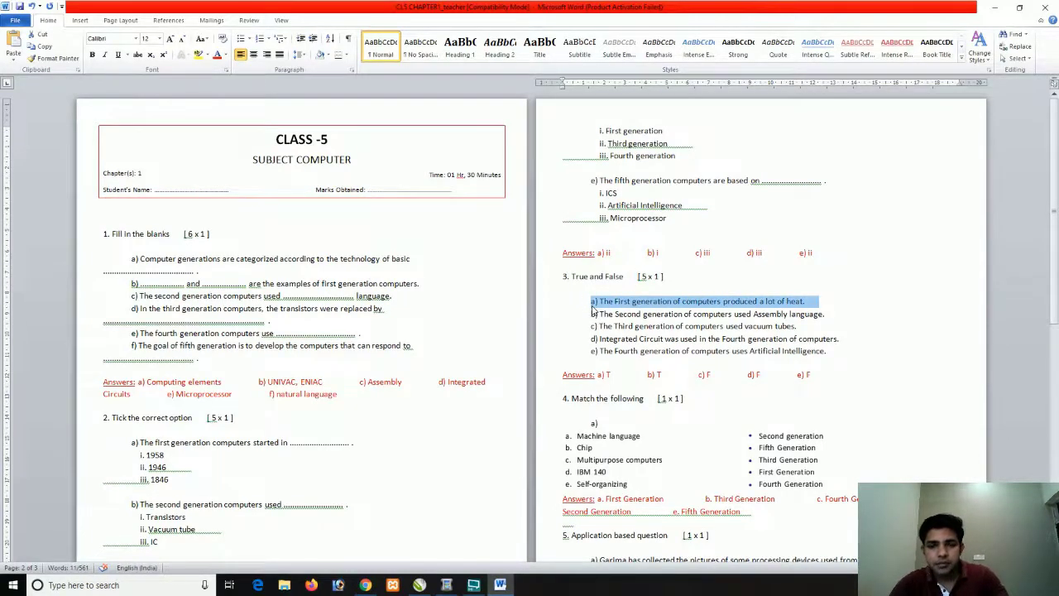
pyautogui.hotkey('ctrl', 'c')
pyautogui.hotkey('alt', 'Tab')
pyautogui.hotkey('ctrl', 'v')
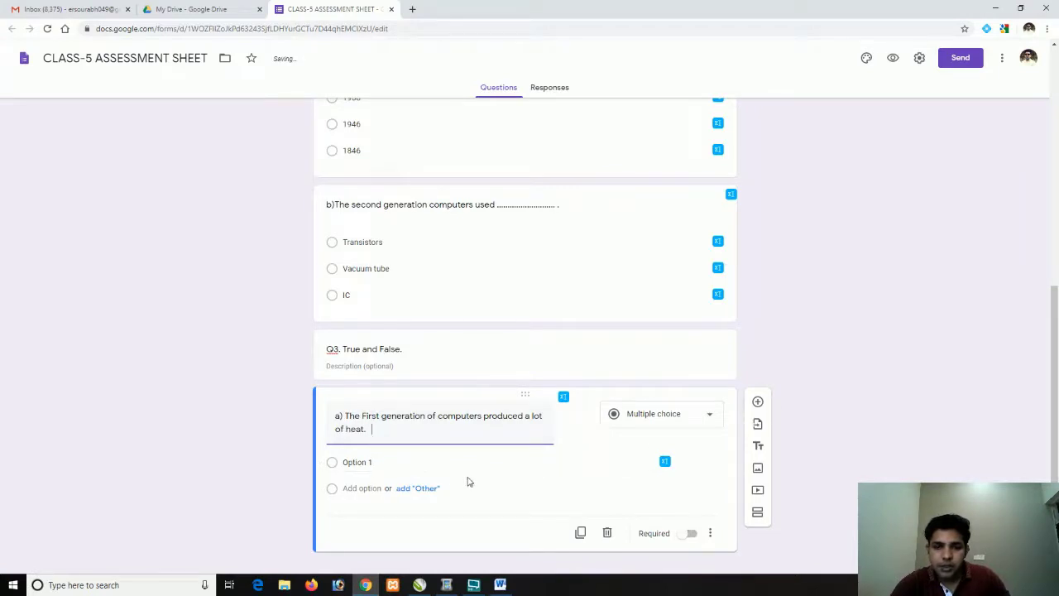
# Give question a) the options TRUE and FALSE, then add another question
pyautogui.click(354, 463)
pyautogui.write('TR')
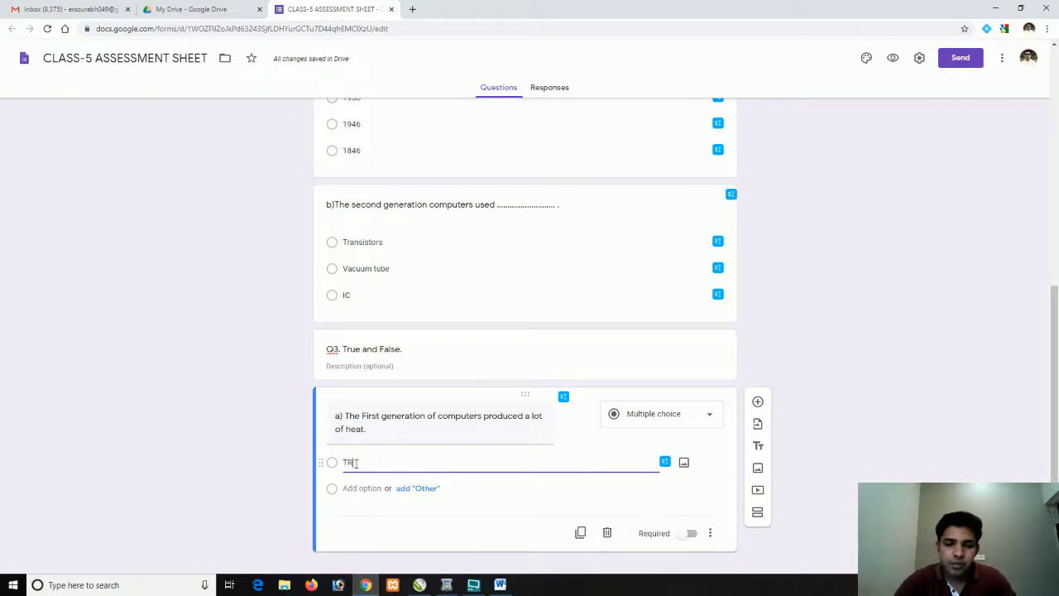
pyautogui.write('UE')
pyautogui.press('Return')
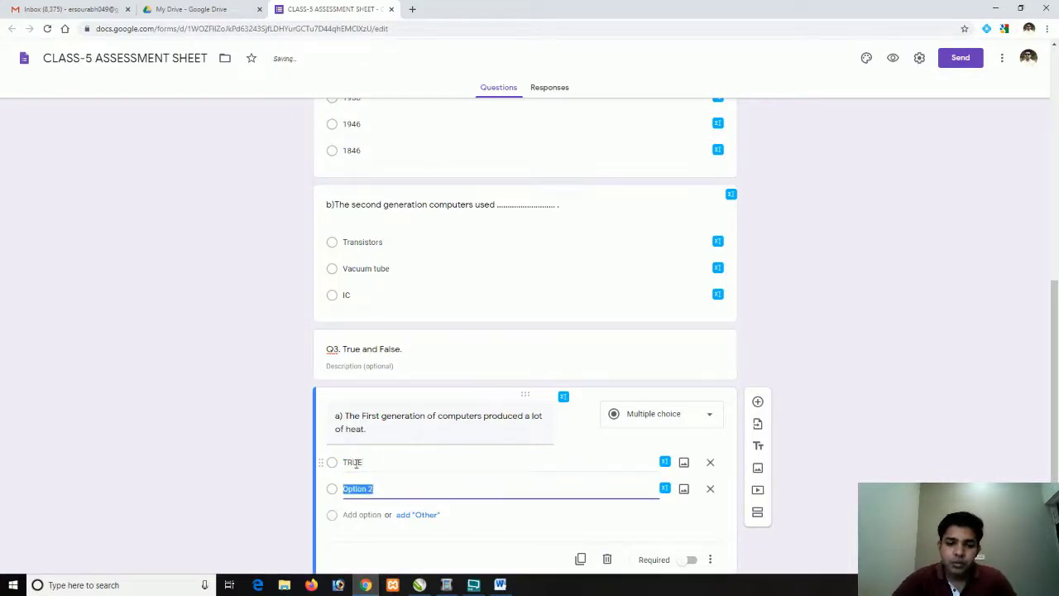
pyautogui.write('FALSE')
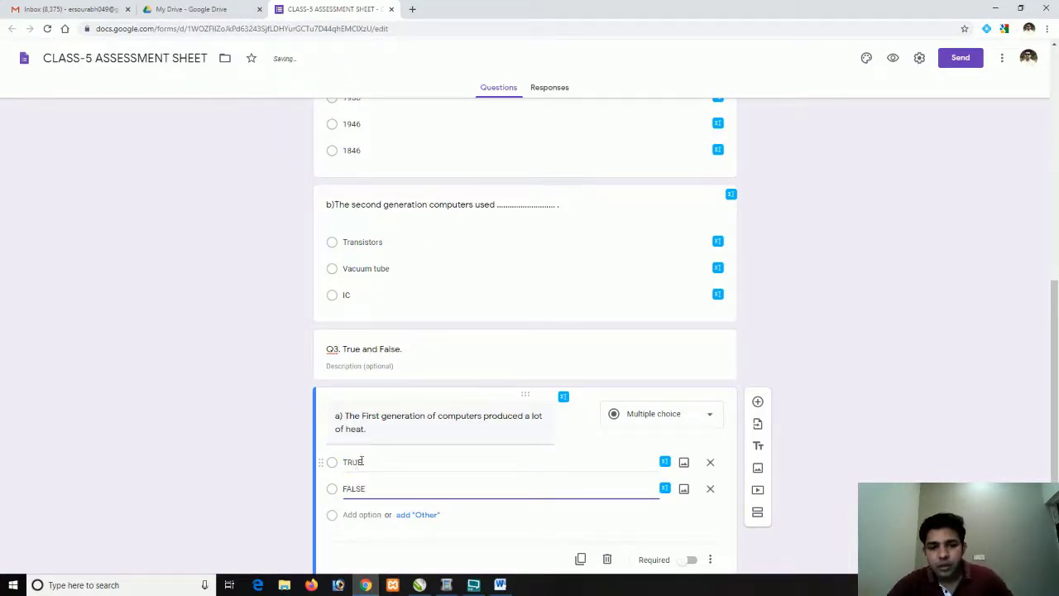
pyautogui.scroll(-1, 412, 464)
pyautogui.click(757, 363)
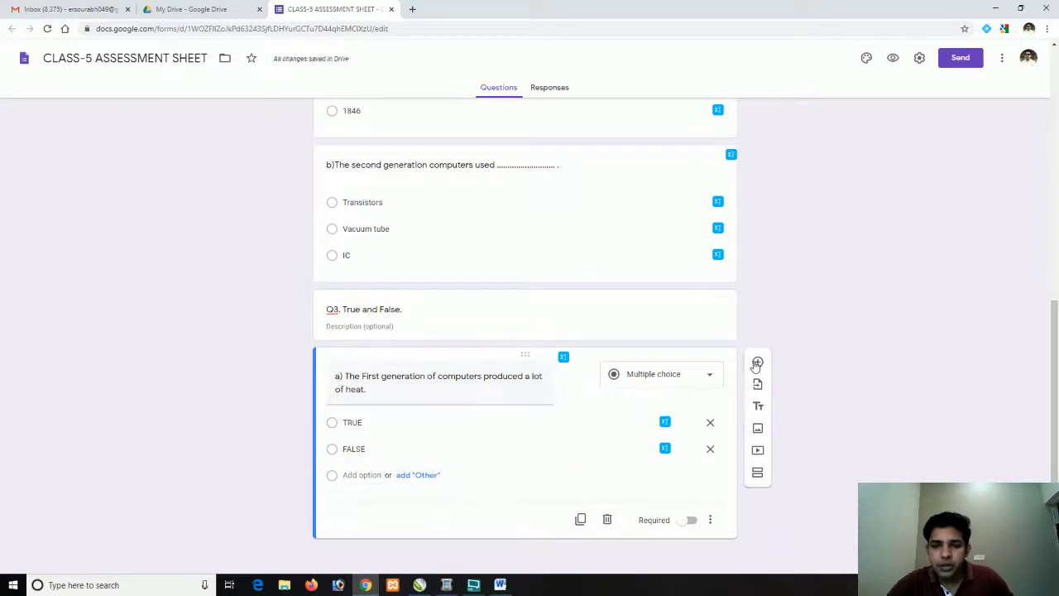
# Select statement b) in the Word worksheet and paste it into the new question's title
pyautogui.hotkey('alt', 'Tab')
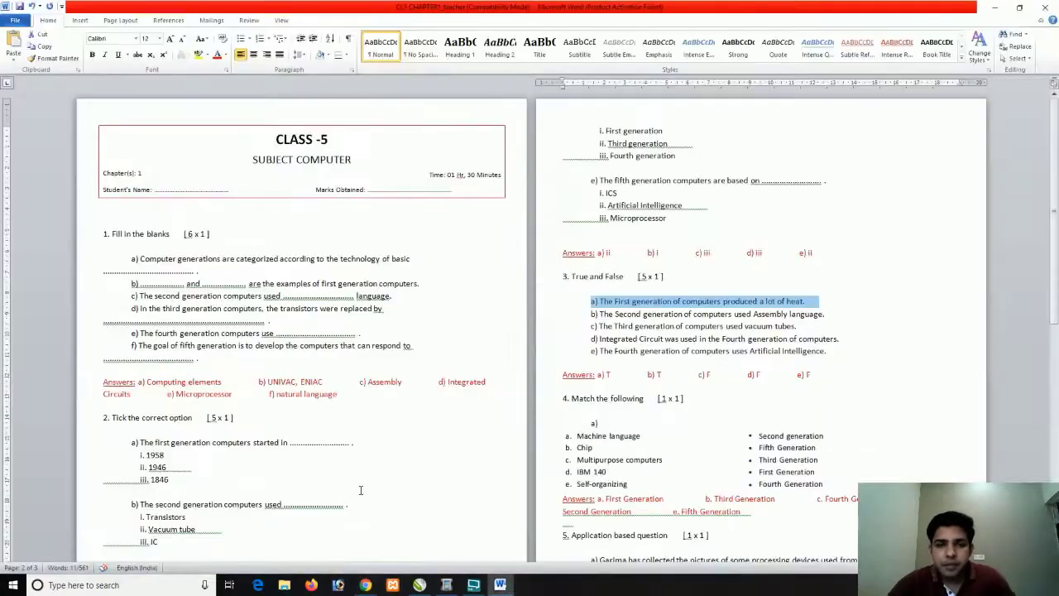
pyautogui.press('Down')
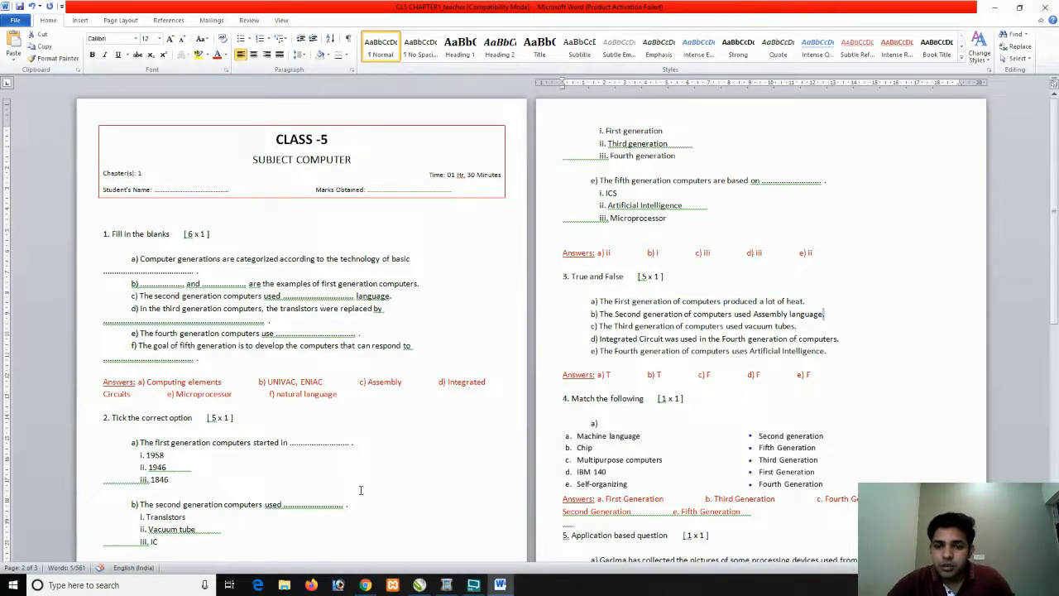
pyautogui.hotkey('shift', 'Left')
pyautogui.hotkey('shift', 'Left')
pyautogui.hotkey('shift', 'Left')
pyautogui.hotkey('shift', 'Left')
pyautogui.hotkey('shift', 'Left')
pyautogui.hotkey('shift', 'Left')
pyautogui.hotkey('shift', 'Left')
pyautogui.hotkey('shift', 'Left')
pyautogui.hotkey('shift', 'Left')
pyautogui.hotkey('shift', 'Left')
pyautogui.hotkey('shift', 'Left')
pyautogui.hotkey('shift', 'Left')
pyautogui.hotkey('shift', 'Left')
pyautogui.hotkey('shift', 'Left')
pyautogui.hotkey('shift', 'Left')
pyautogui.hotkey('shift', 'Left')
pyautogui.hotkey('shift', 'Left')
pyautogui.hotkey('shift', 'Left')
pyautogui.hotkey('shift', 'Left')
pyautogui.hotkey('shift', 'Left')
pyautogui.hotkey('shift', 'Left')
pyautogui.hotkey('shift', 'Left')
pyautogui.hotkey('shift', 'Left')
pyautogui.hotkey('shift', 'Left')
pyautogui.hotkey('shift', 'Left')
pyautogui.hotkey('shift', 'Left')
pyautogui.hotkey('shift', 'Left')
pyautogui.hotkey('shift', 'Left')
pyautogui.hotkey('shift', 'Left')
pyautogui.hotkey('shift', 'Left')
pyautogui.hotkey('shift', 'Left')
pyautogui.hotkey('shift', 'Left')
pyautogui.hotkey('shift', 'Left')
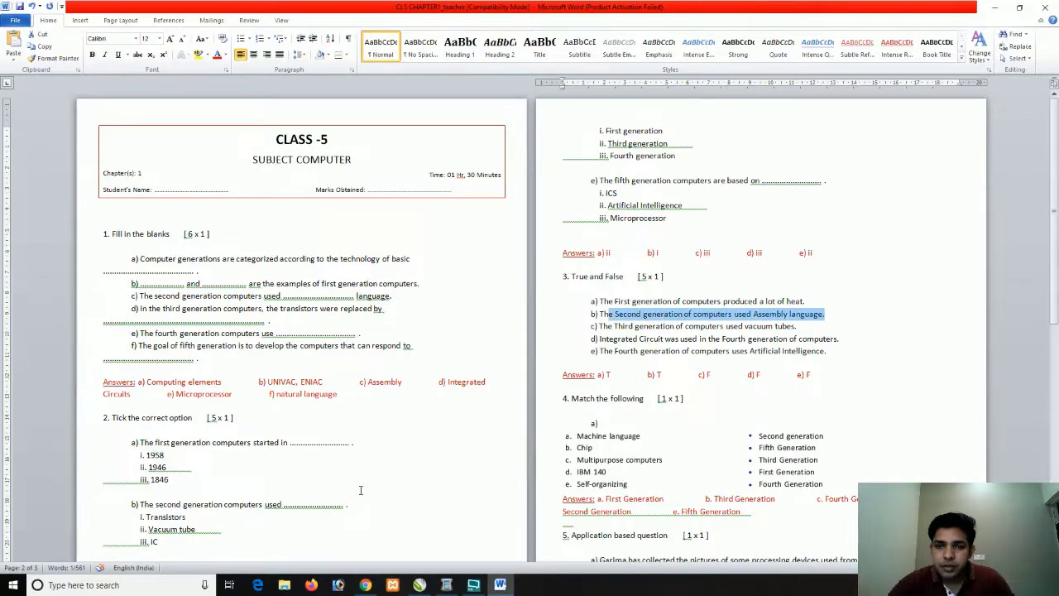
pyautogui.hotkey('alt', 'Tab')
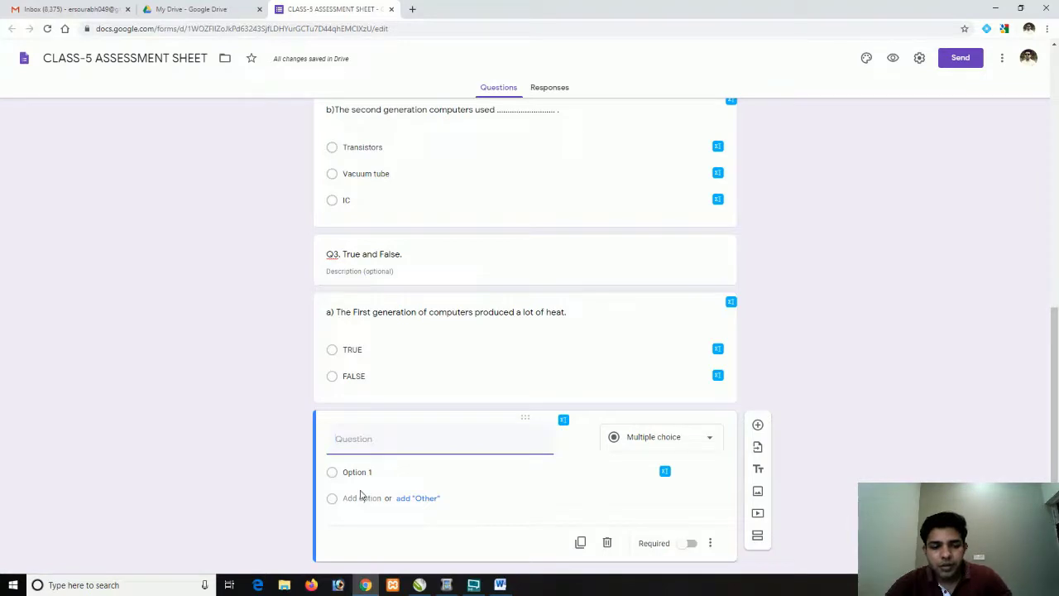
pyautogui.hotkey('ctrl', 'v')
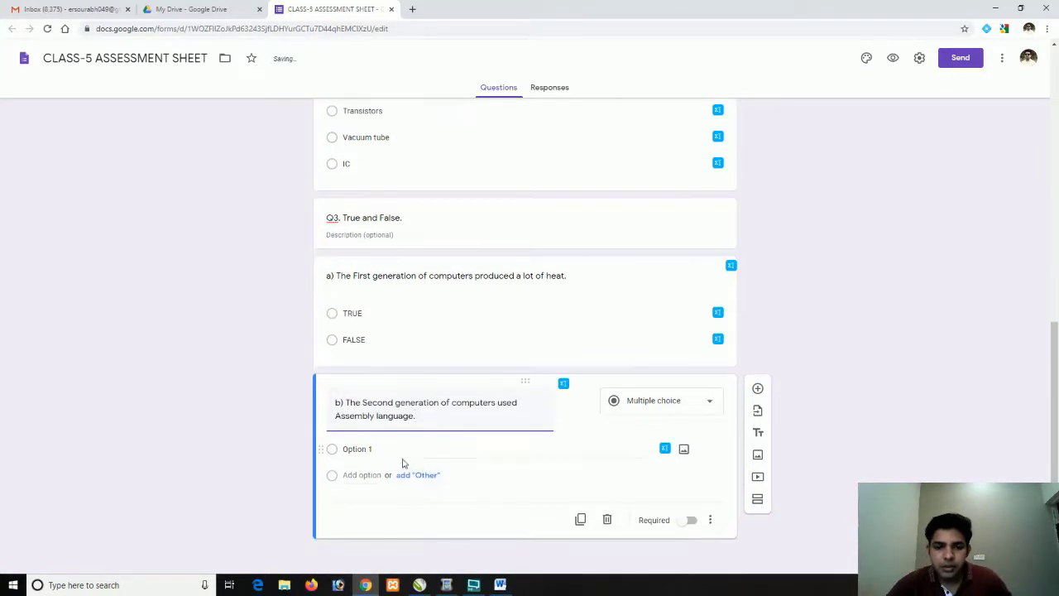
# Give question b) the answer options TRUE and FALSE
pyautogui.click(382, 449)
pyautogui.write('TRUE')
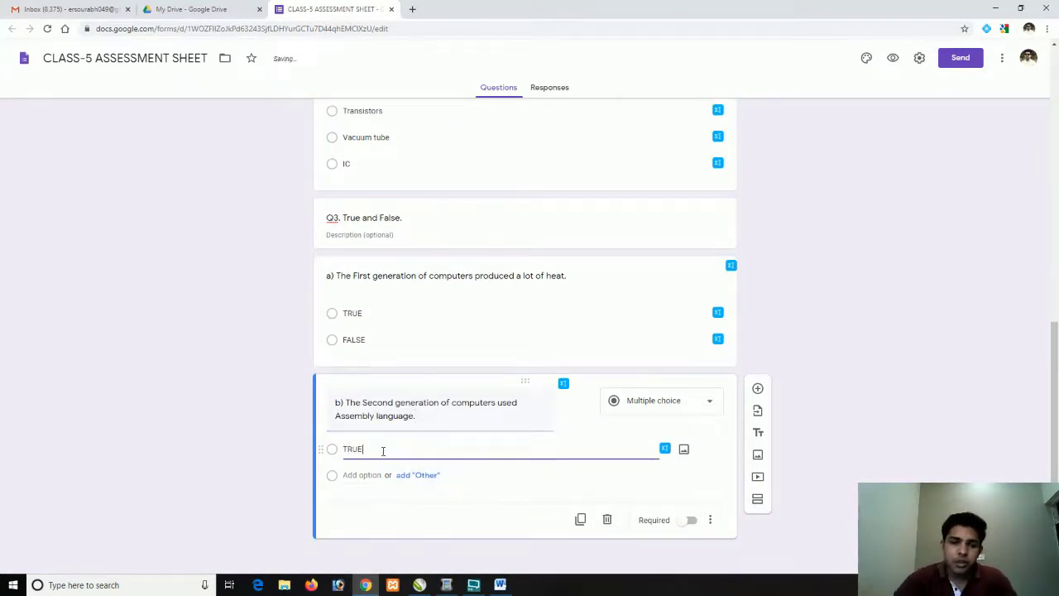
pyautogui.click(378, 469)
pyautogui.write('FALSE')
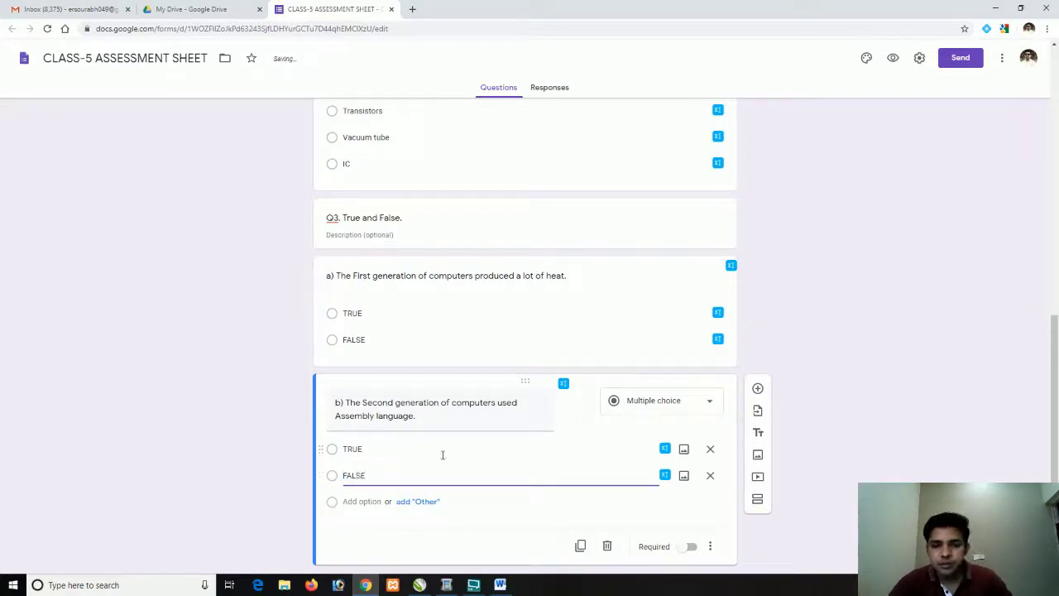
pyautogui.scroll(-1, 451, 471)
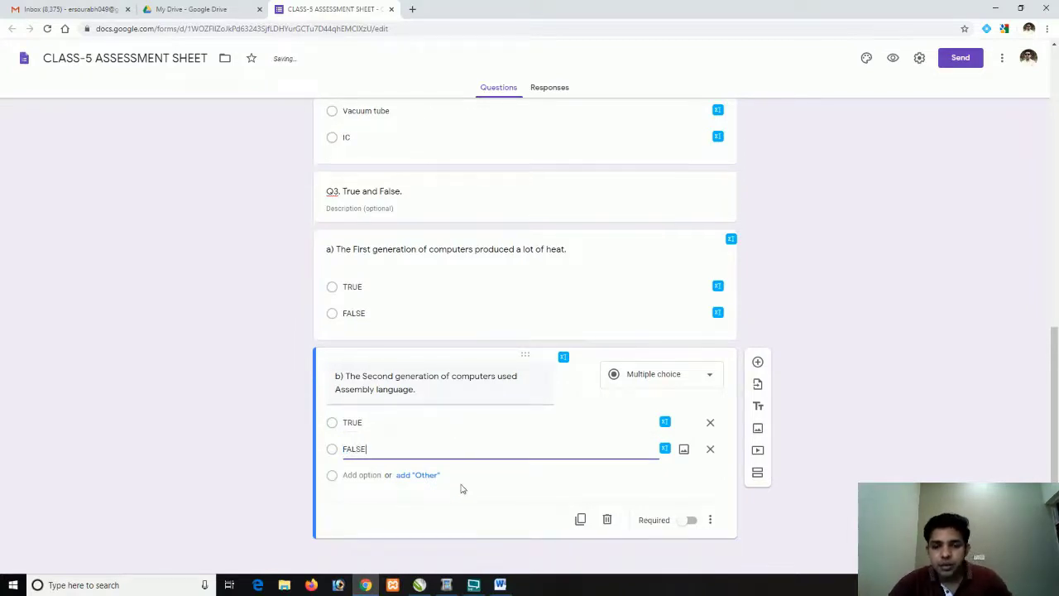
pyautogui.click(448, 504)
# Copy 'The Second generation of computers used Assembly language.' into question b) and mark it required
pyautogui.hotkey('alt', 'Tab')
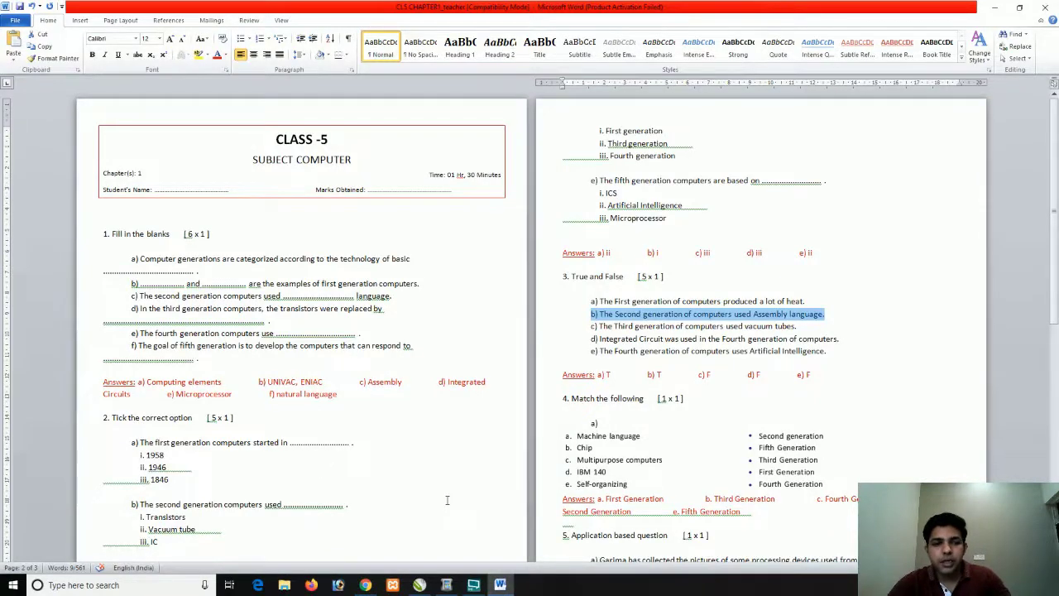
pyautogui.hotkey('ctrl', 'c')
pyautogui.hotkey('alt', 'Tab')
pyautogui.hotkey('ctrl', 'v')
pyautogui.scroll(8, 302, 380)
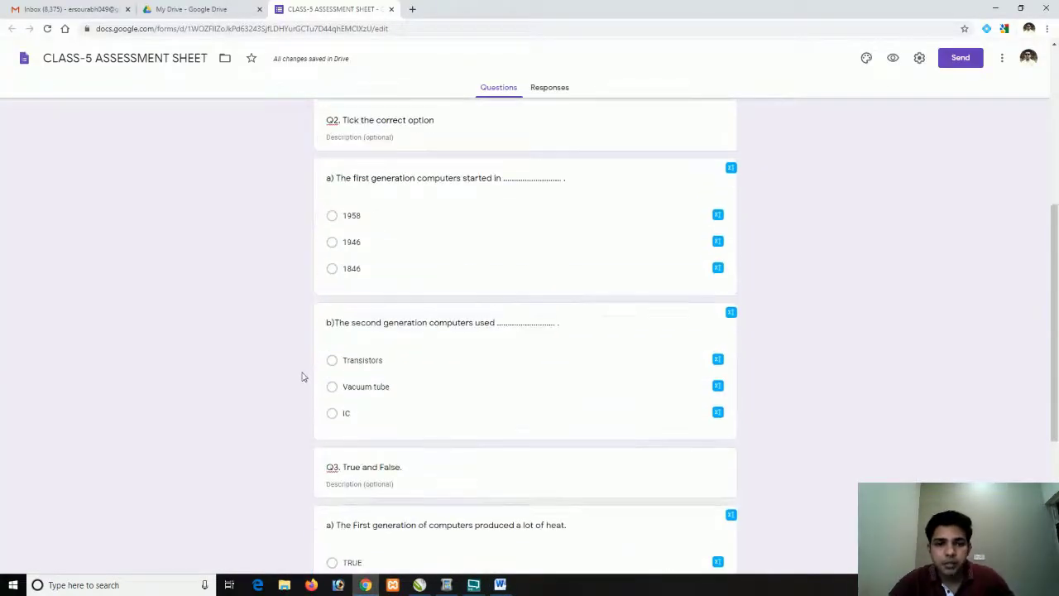
pyautogui.scroll(-4, 298, 373)
pyautogui.scroll(-3, 295, 366)
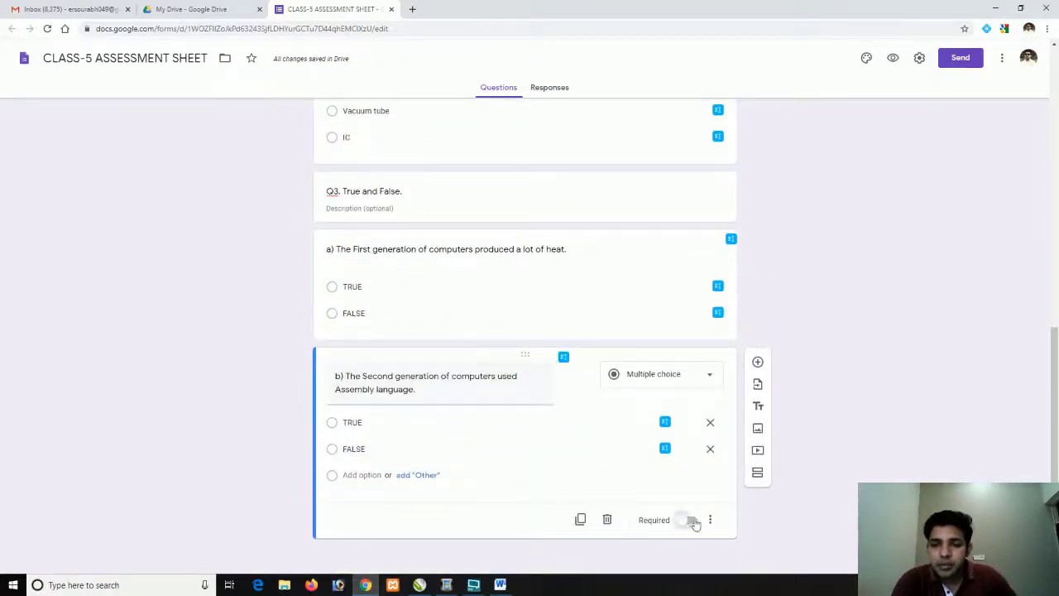
pyautogui.click(691, 520)
pyautogui.click(664, 314)
# Switch on Required for Q3 question a) and Q2 questions a) and b)
pyautogui.click(691, 401)
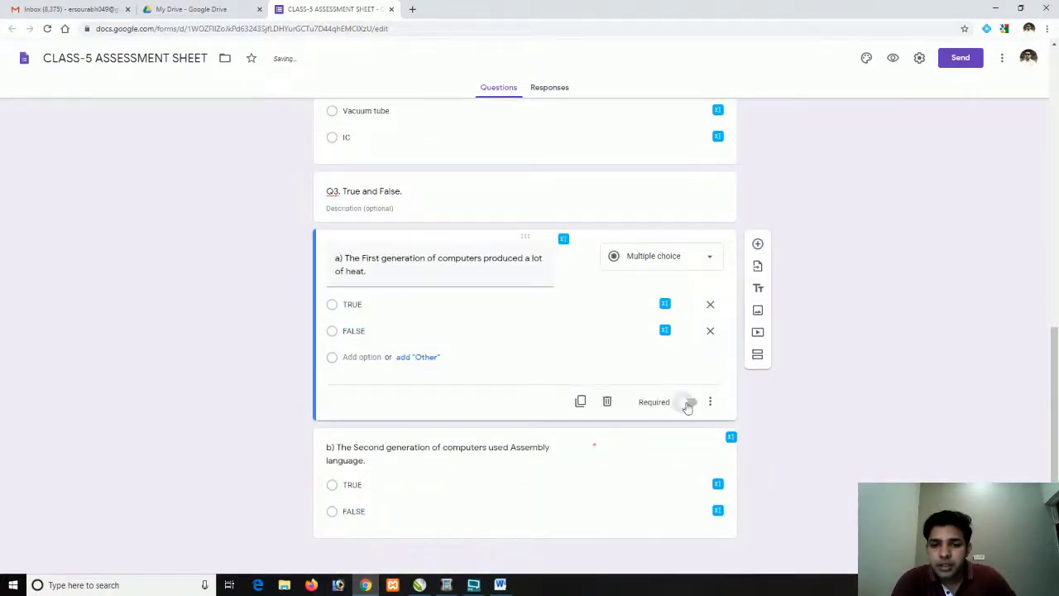
pyautogui.scroll(2, 623, 259)
pyautogui.click(626, 248)
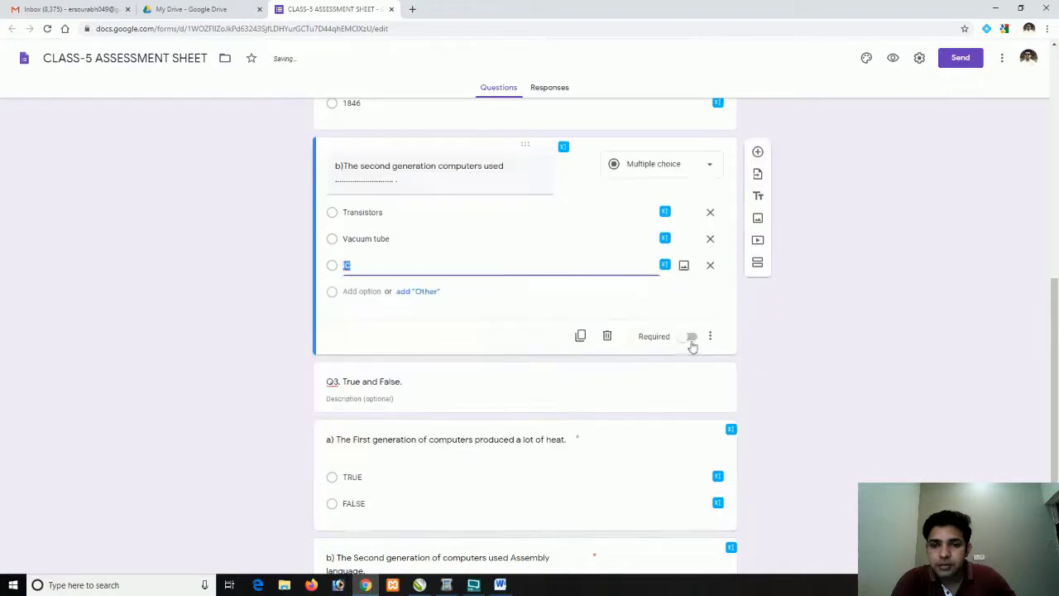
pyautogui.click(691, 336)
pyautogui.scroll(3, 658, 290)
pyautogui.click(652, 278)
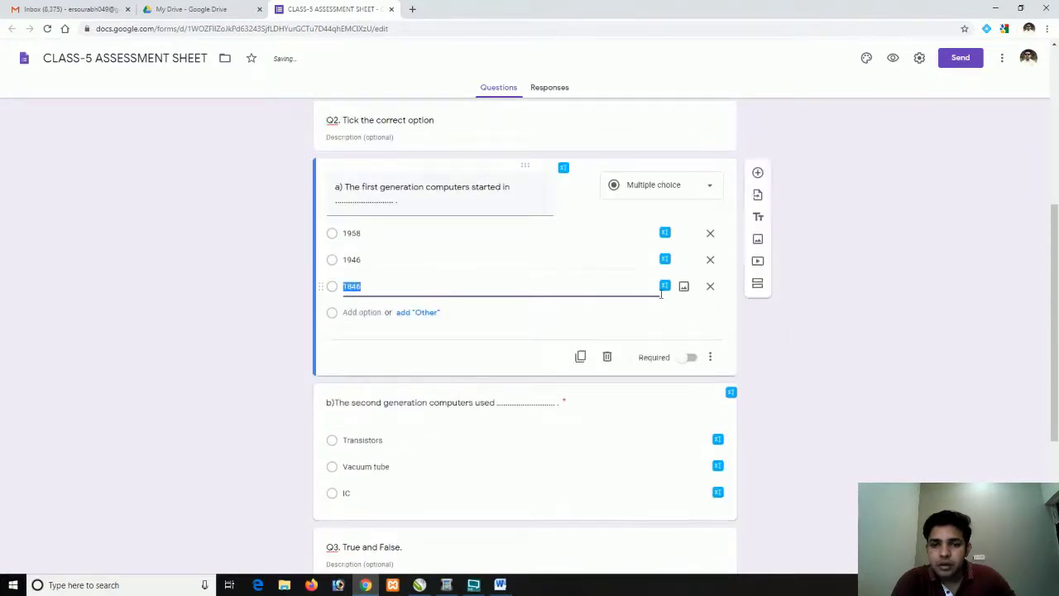
pyautogui.click(691, 357)
pyautogui.scroll(2, 650, 265)
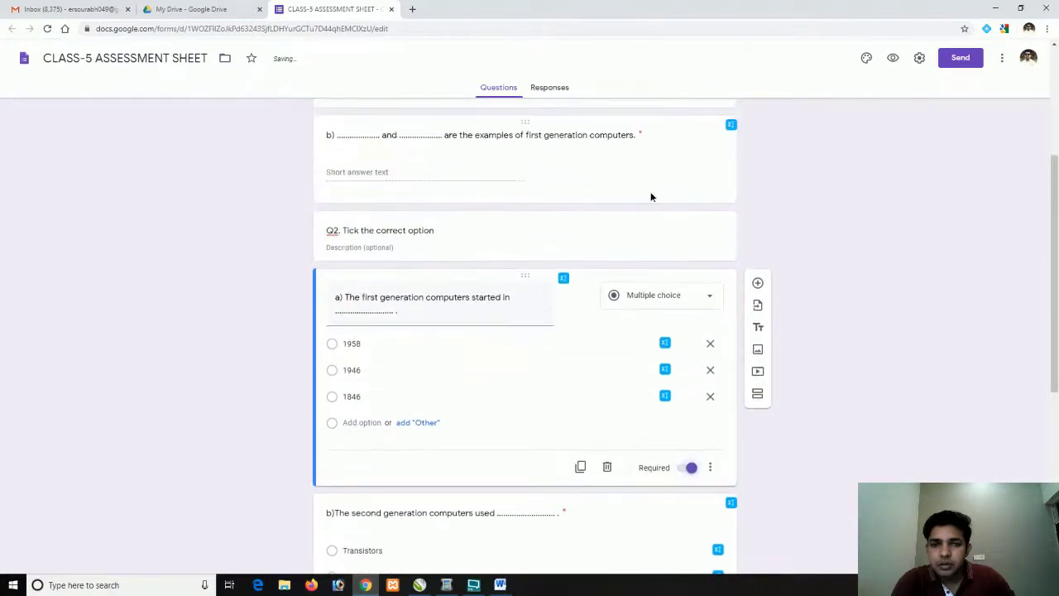
pyautogui.click(650, 194)
pyautogui.scroll(3, 579, 224)
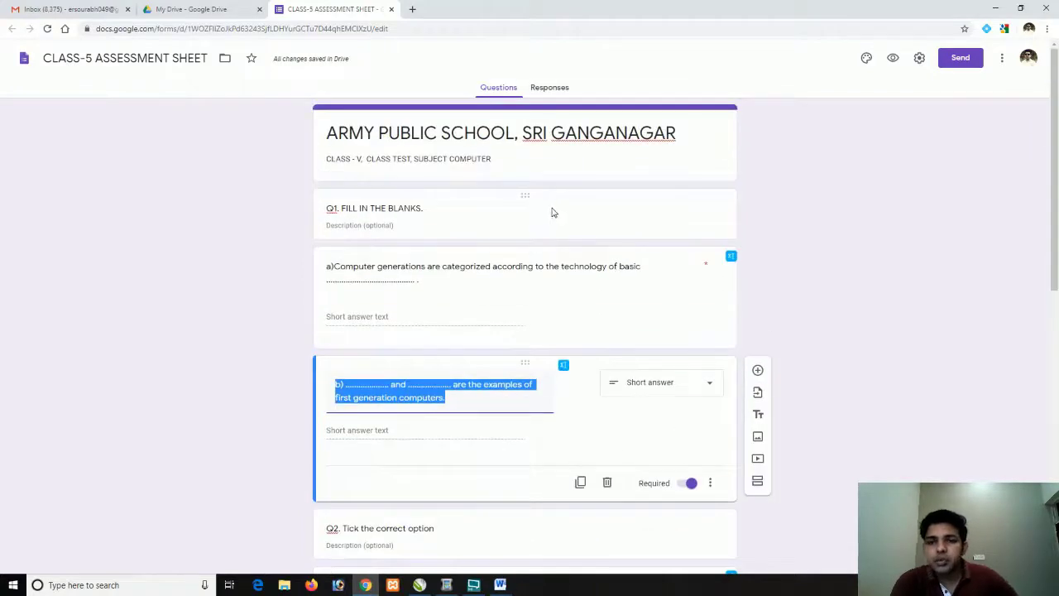
# Change the form's theme colour from purple to green and open the respondent preview
pyautogui.click(867, 59)
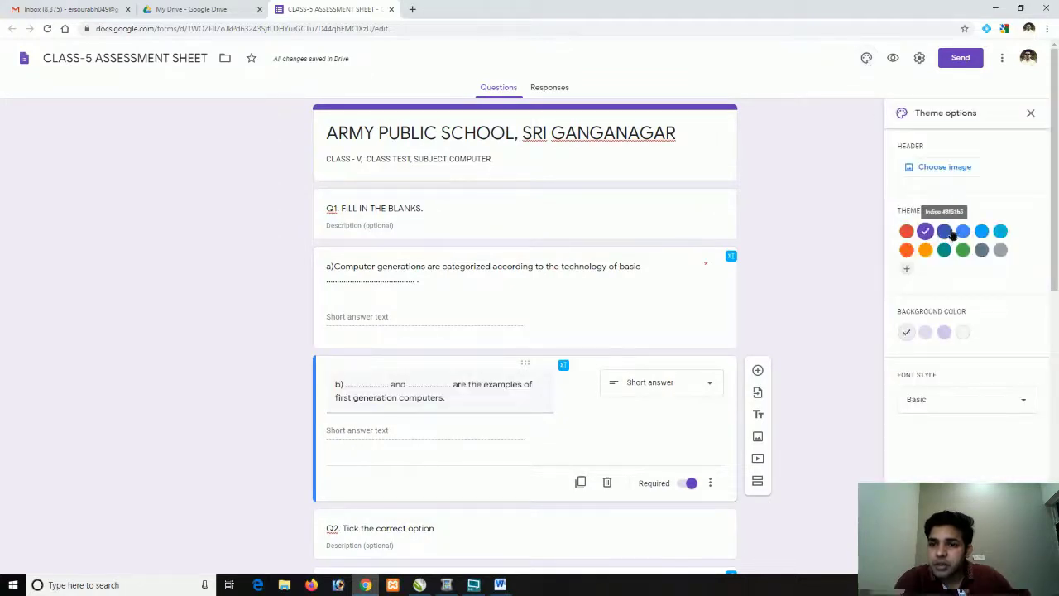
pyautogui.click(963, 250)
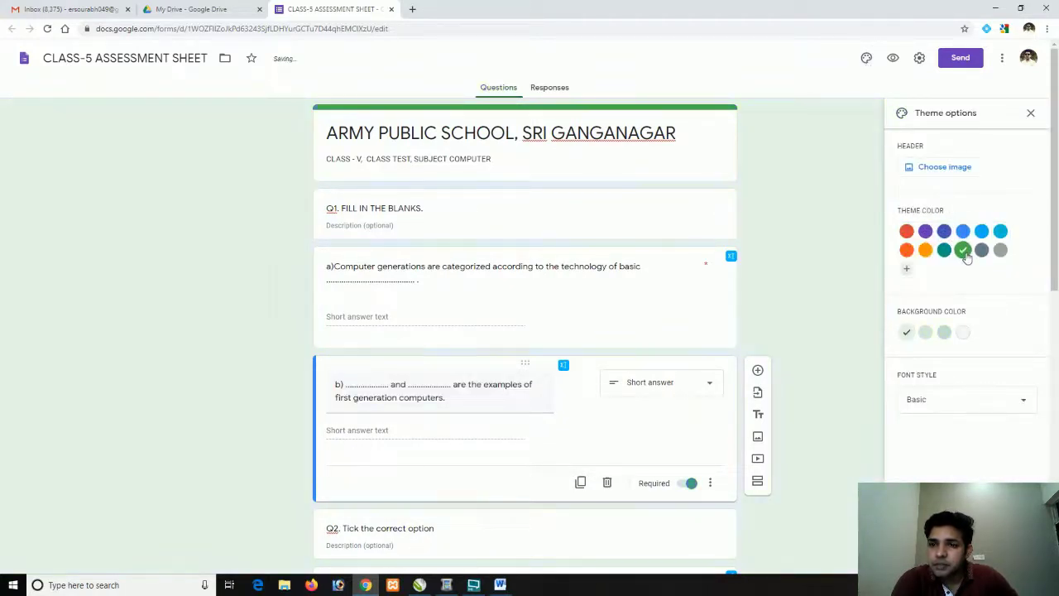
pyautogui.click(865, 59)
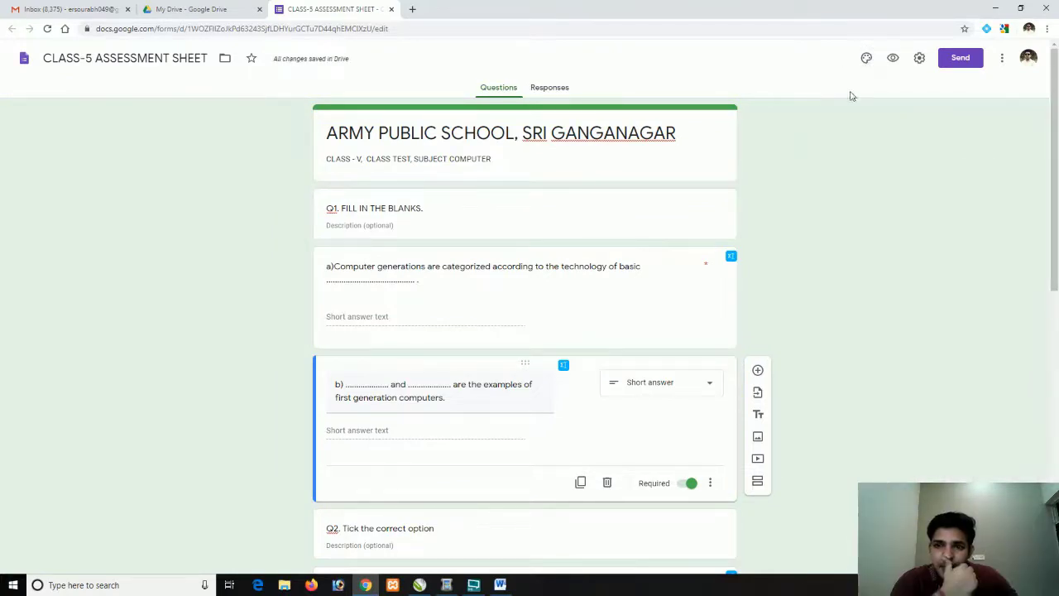
pyautogui.click(892, 58)
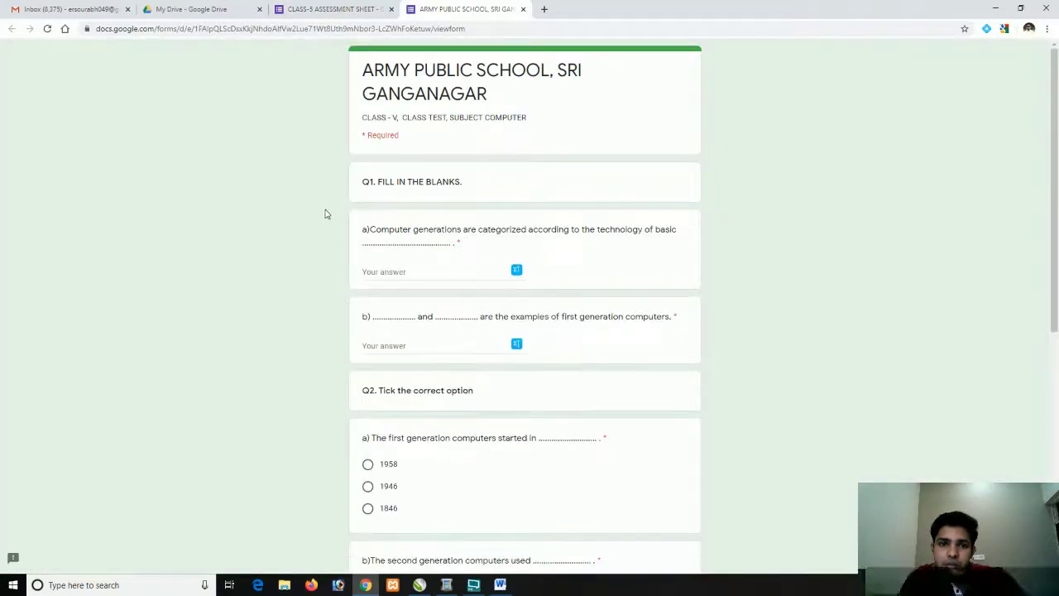
# Scroll through the green-themed preview down to Submit, then go back to the editor
pyautogui.scroll(-5, 325, 214)
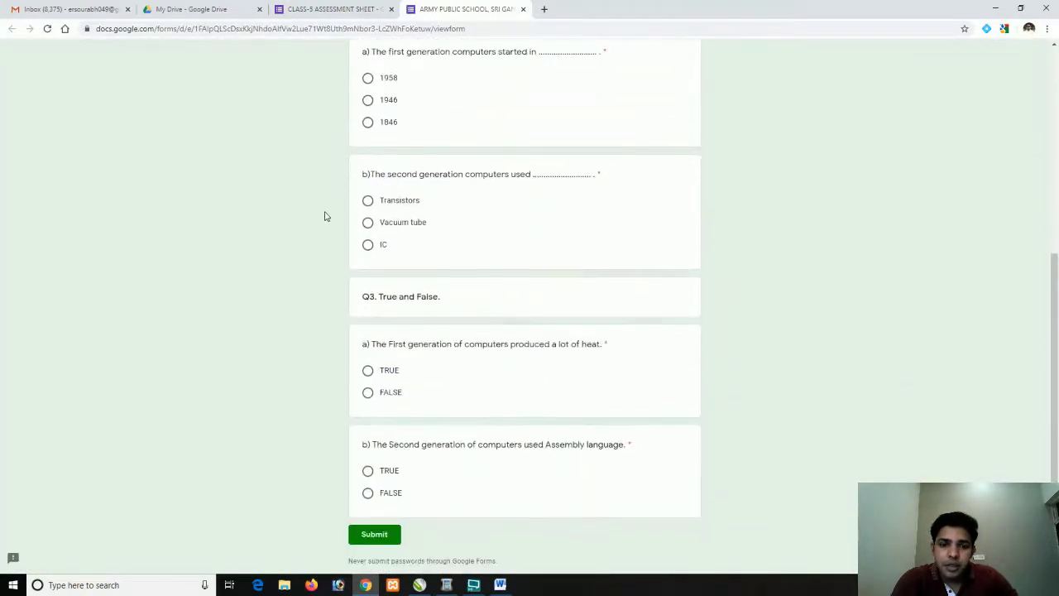
pyautogui.scroll(-1, 325, 216)
pyautogui.scroll(6, 325, 215)
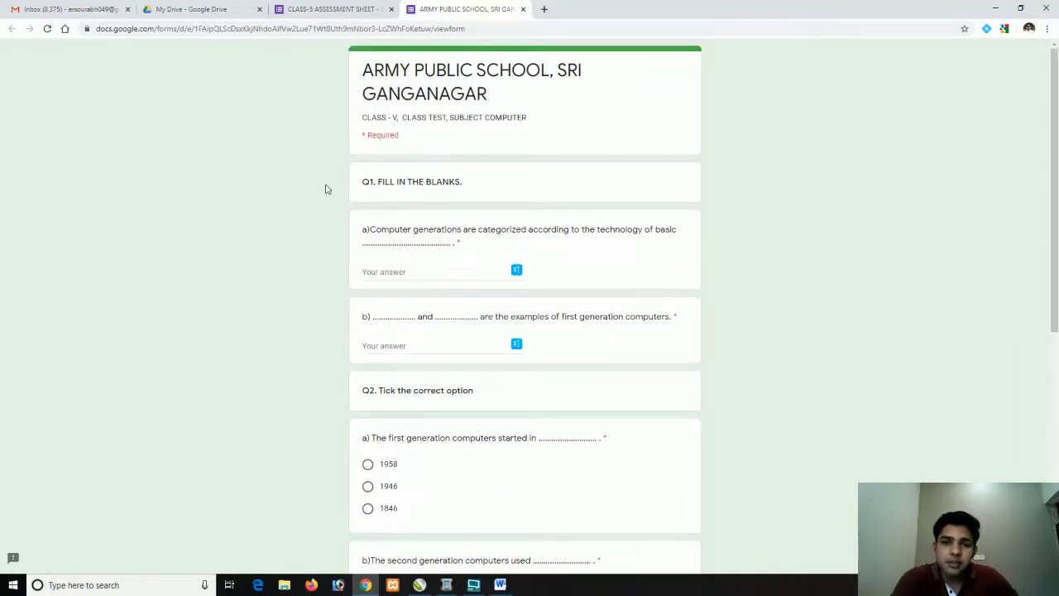
pyautogui.scroll(-3, 290, 128)
pyautogui.click(317, 10)
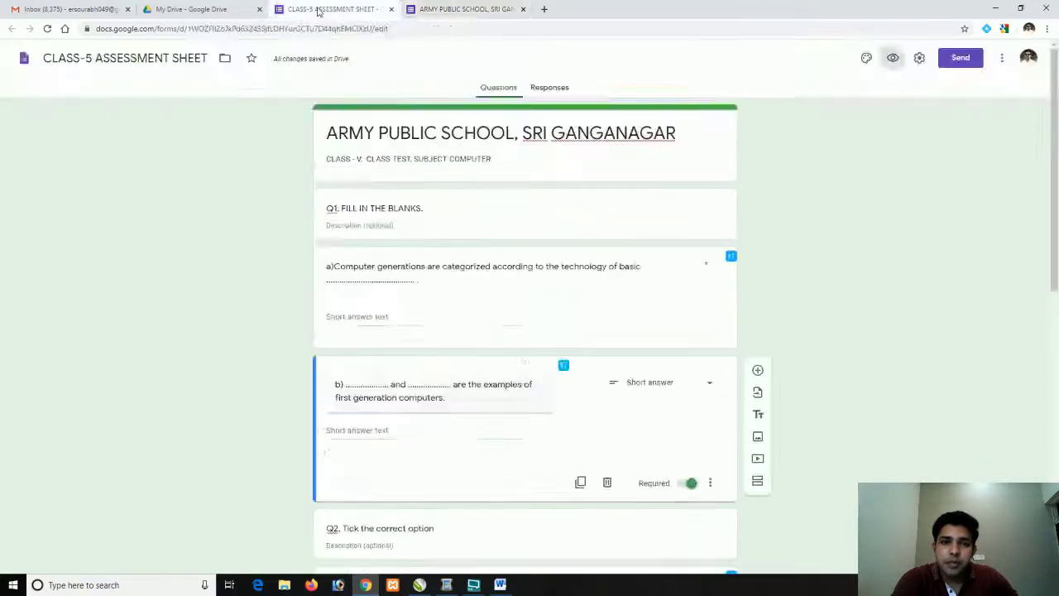
# Add short-answer questions 'YOUR NAME' and 'YOUR CLASS AND SECTION' directly below the form header
pyautogui.click(623, 220)
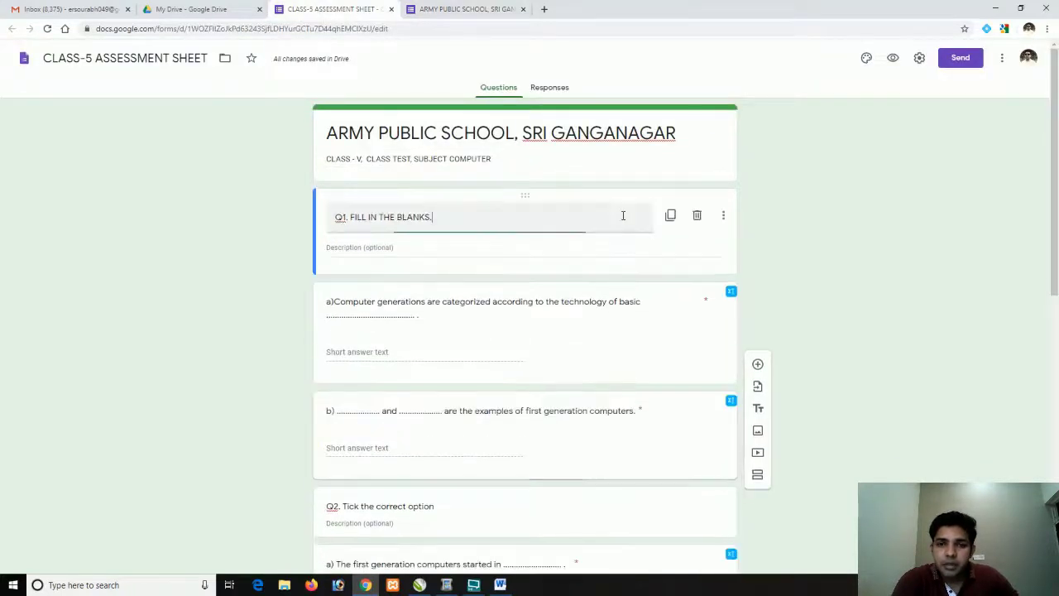
pyautogui.tripleClick(676, 163)
pyautogui.click(757, 121)
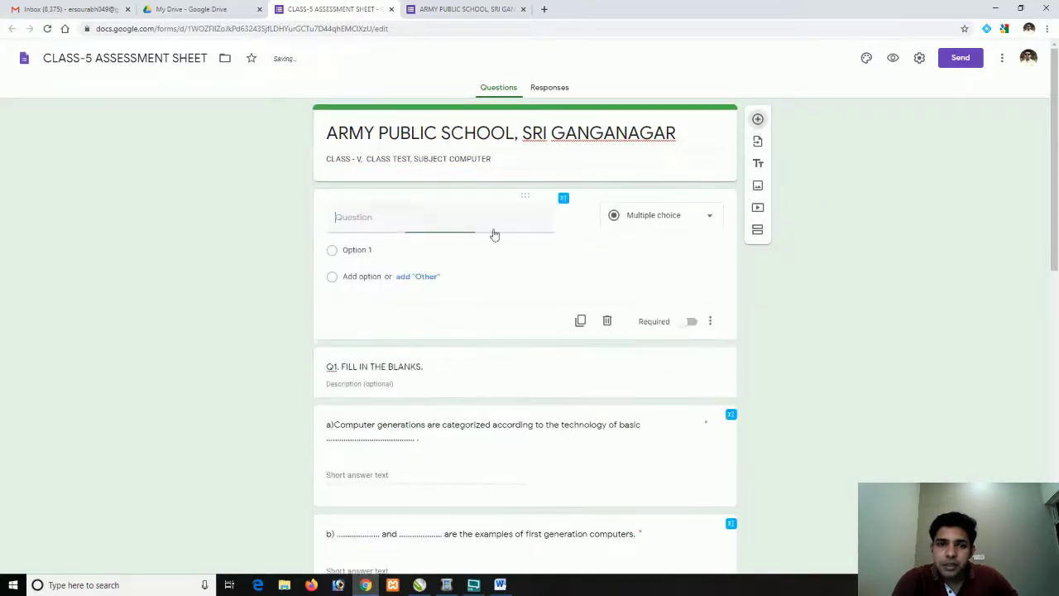
pyautogui.write('YOUR NAME')
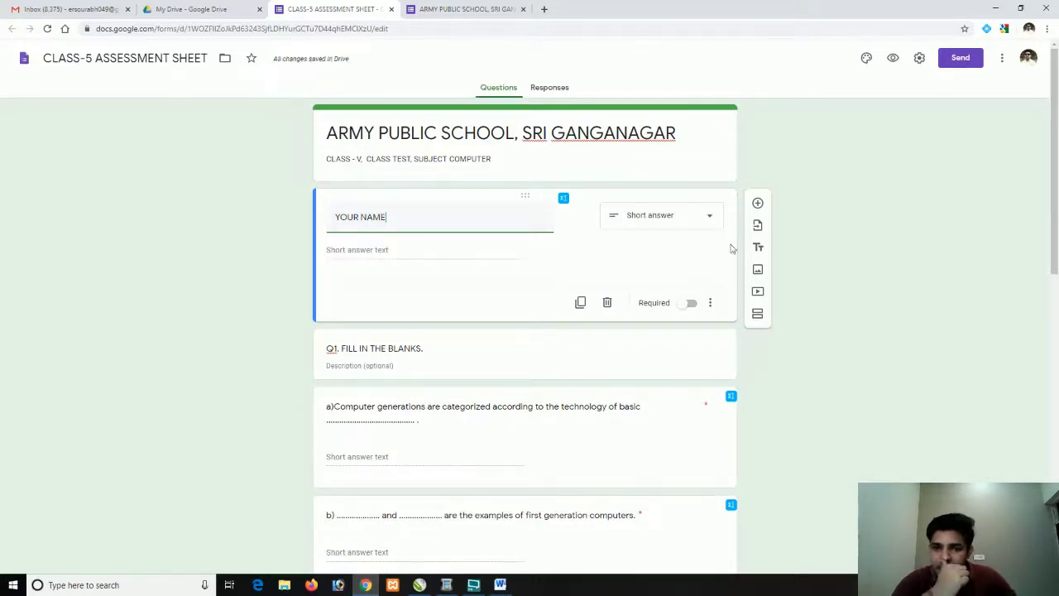
pyautogui.click(757, 203)
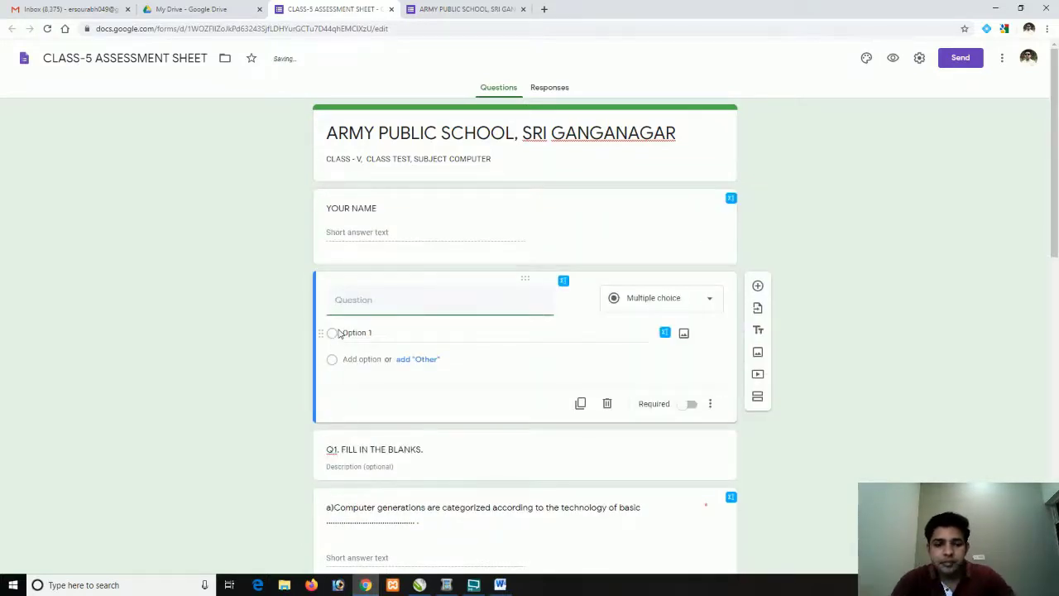
pyautogui.write('YOUR C')
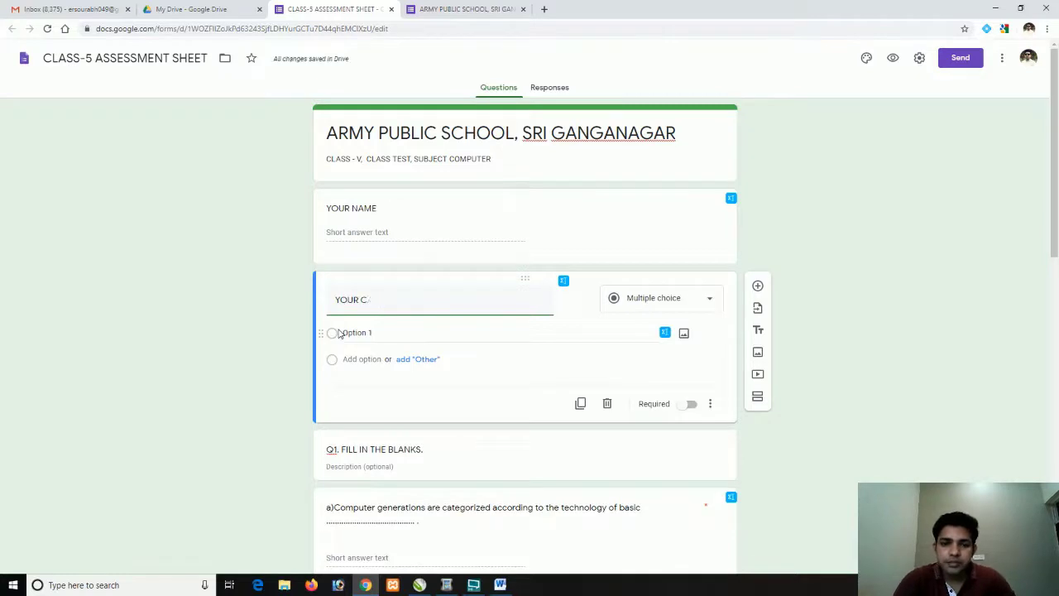
pyautogui.write('LASS AND SECTION')
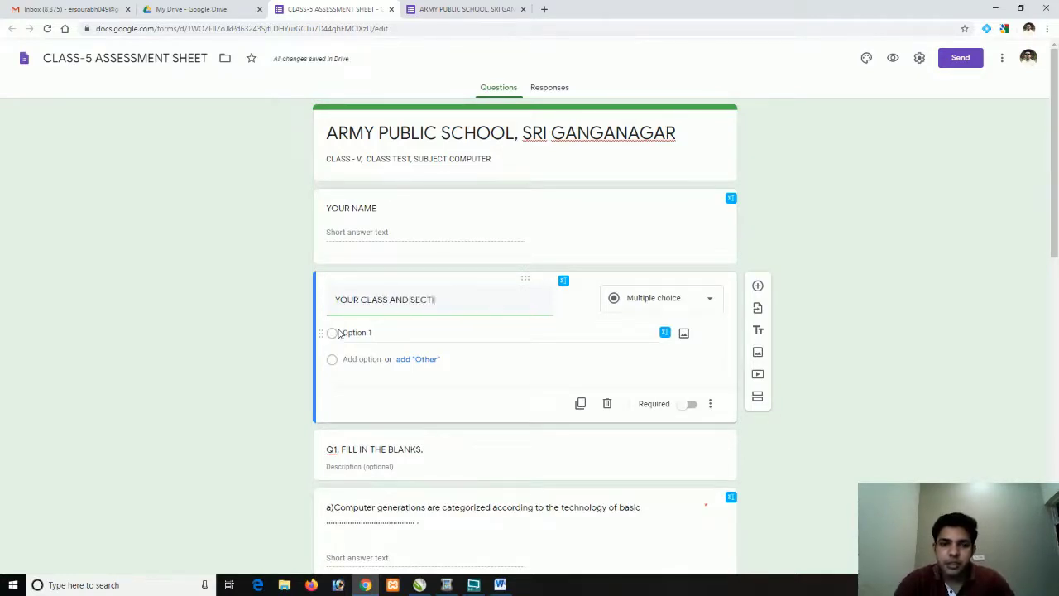
pyautogui.click(463, 10)
pyautogui.click(464, 29)
# Reload the preview, check the two new top questions, then return to the editor
pyautogui.press('Return')
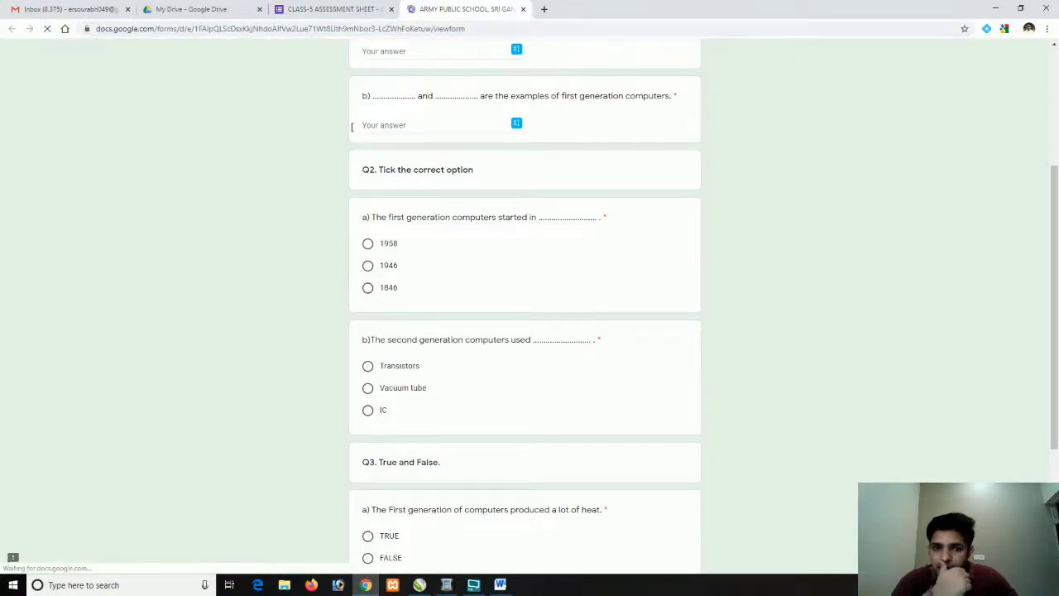
pyautogui.scroll(5, 314, 158)
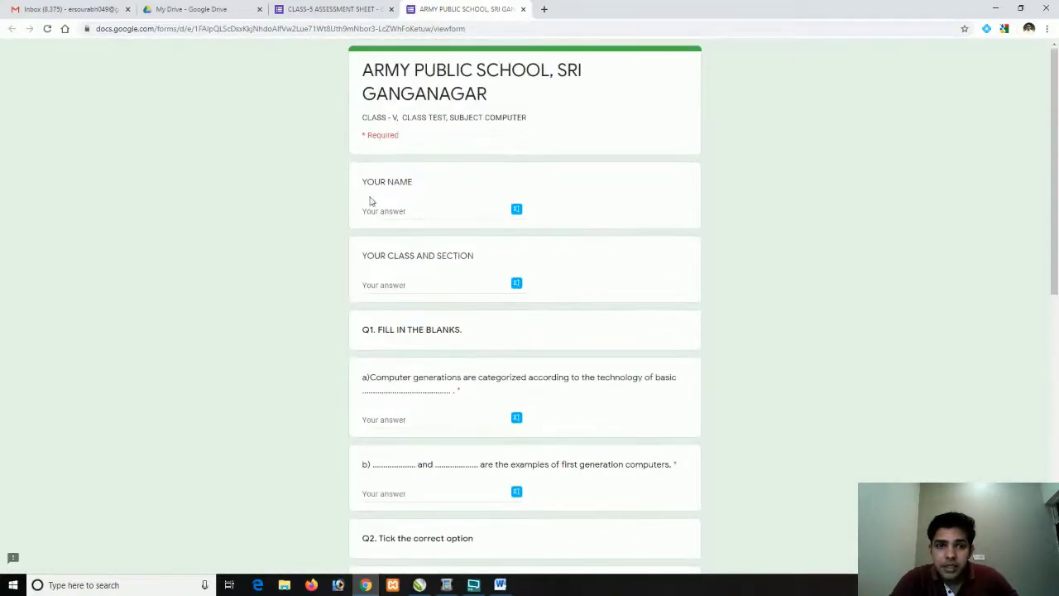
pyautogui.scroll(-1, 335, 298)
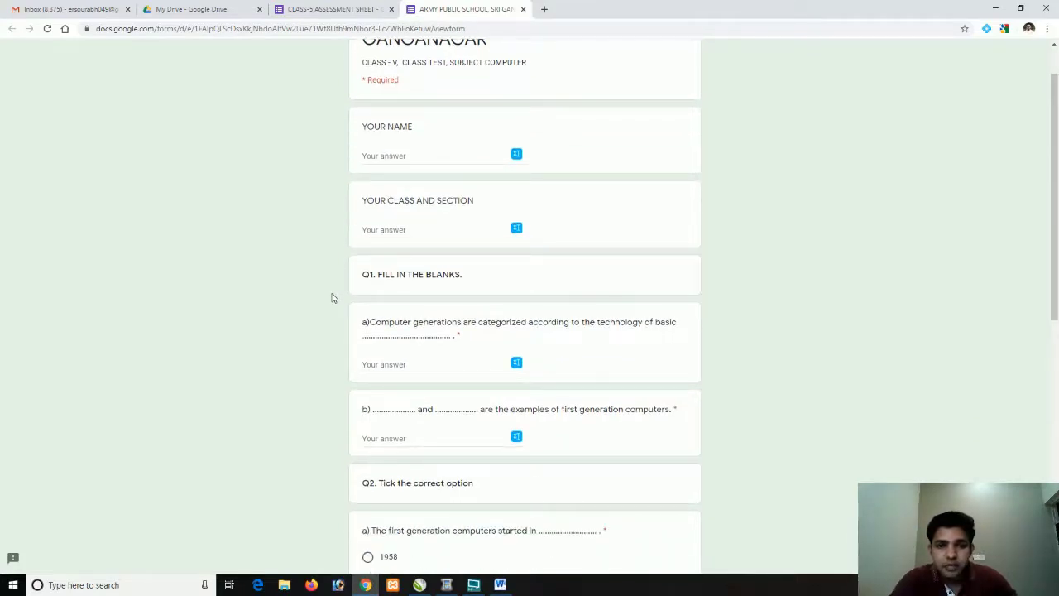
pyautogui.scroll(-6, 332, 293)
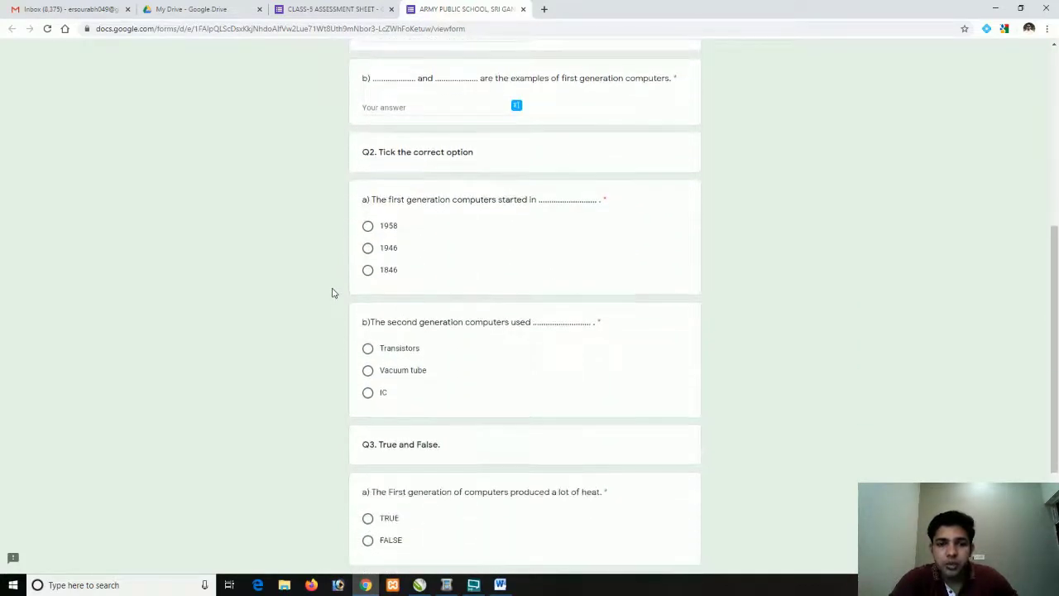
pyautogui.scroll(8, 332, 292)
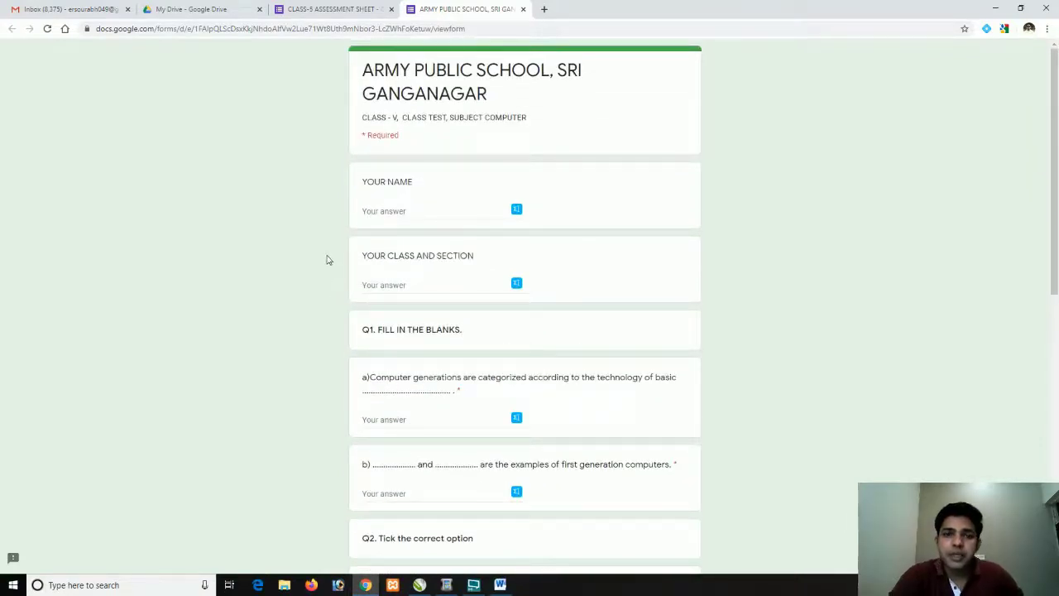
pyautogui.scroll(-7, 326, 252)
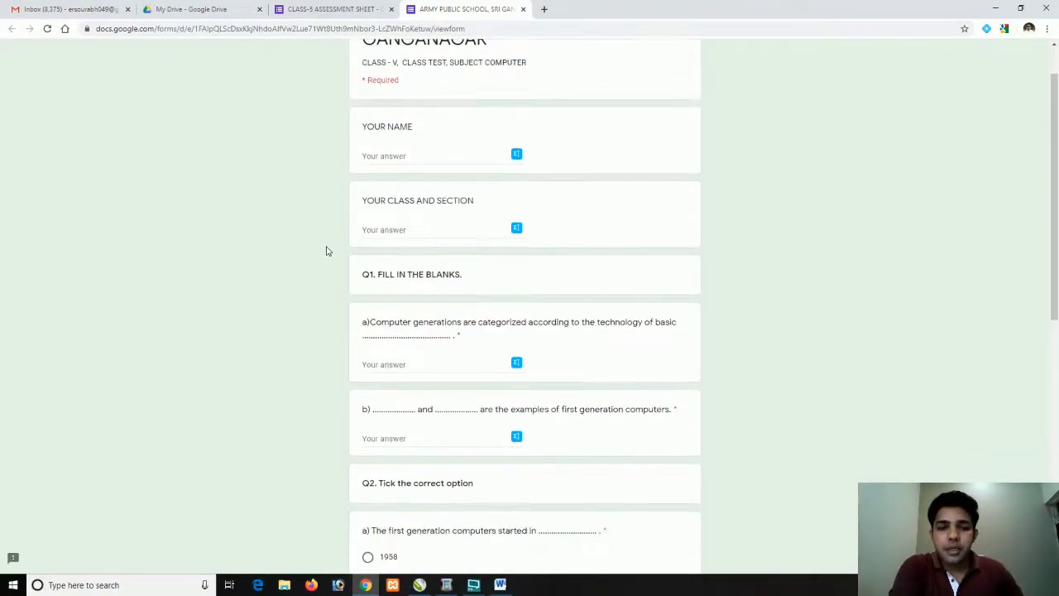
pyautogui.scroll(10, 329, 191)
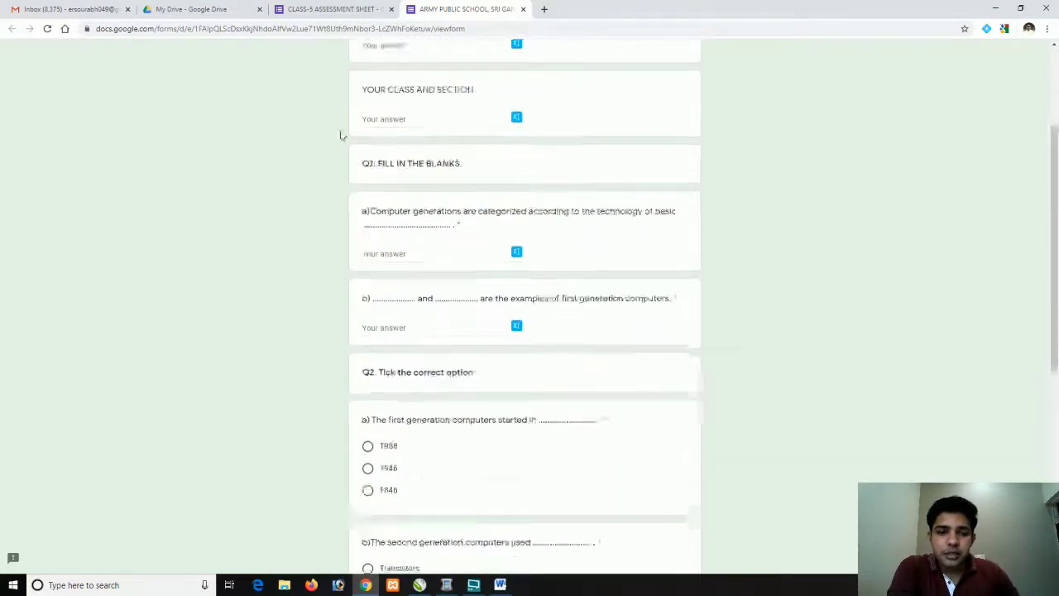
pyautogui.click(340, 9)
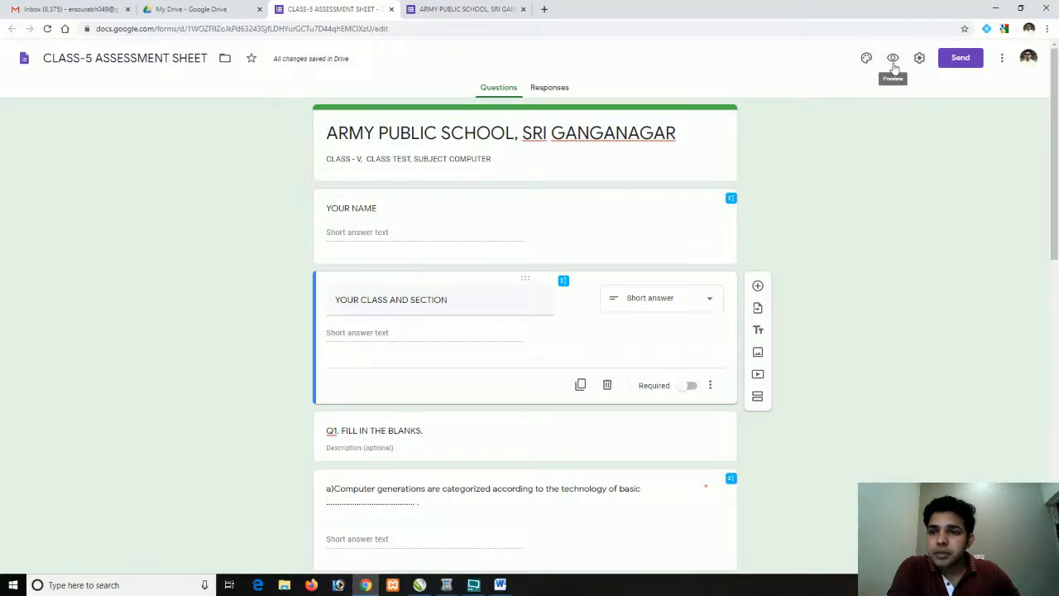
# Turn on Collect email addresses in the form settings, save, and switch to the preview
pyautogui.click(919, 60)
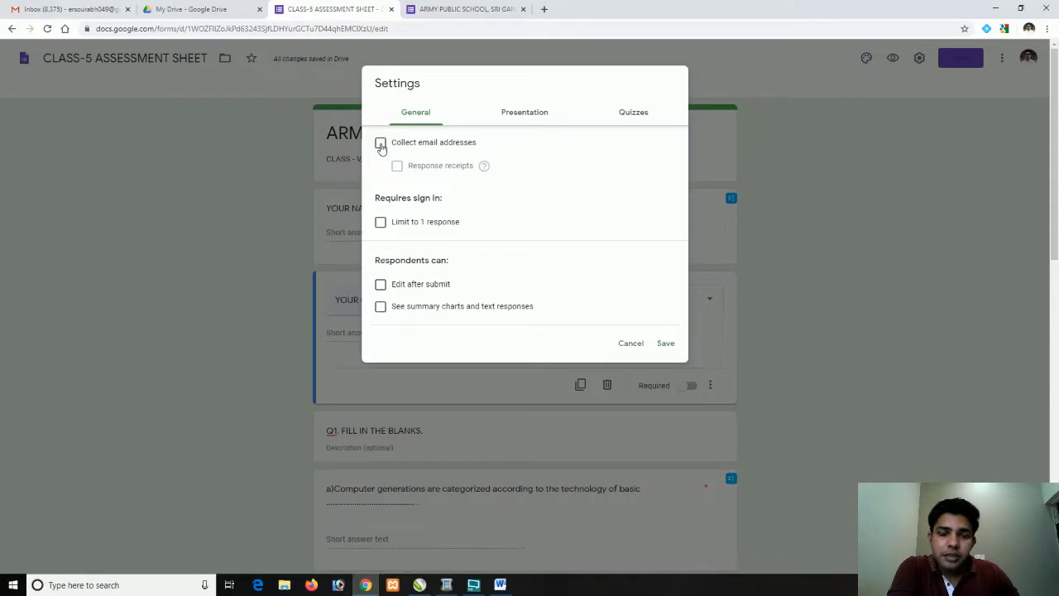
pyautogui.click(380, 144)
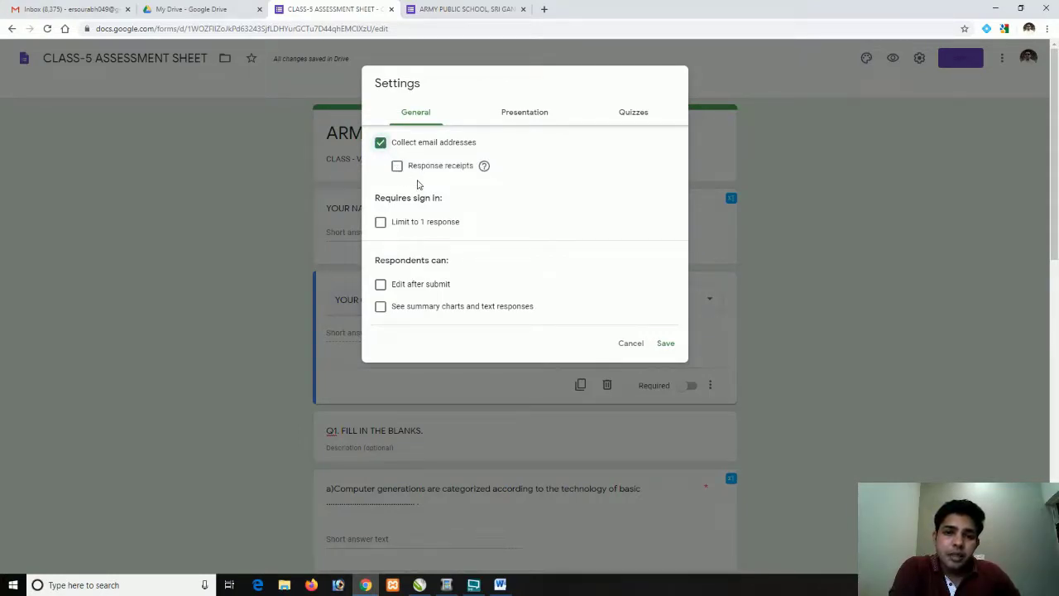
pyautogui.click(666, 343)
pyautogui.click(453, 9)
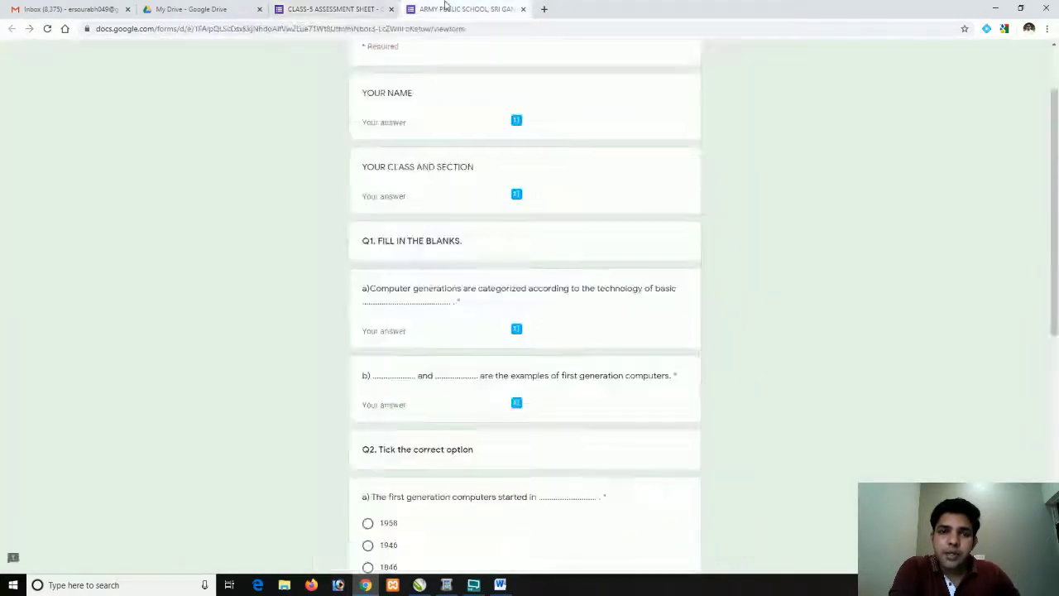
# Reload the preview to show the required Email address field, then return to the editor
pyautogui.click(47, 28)
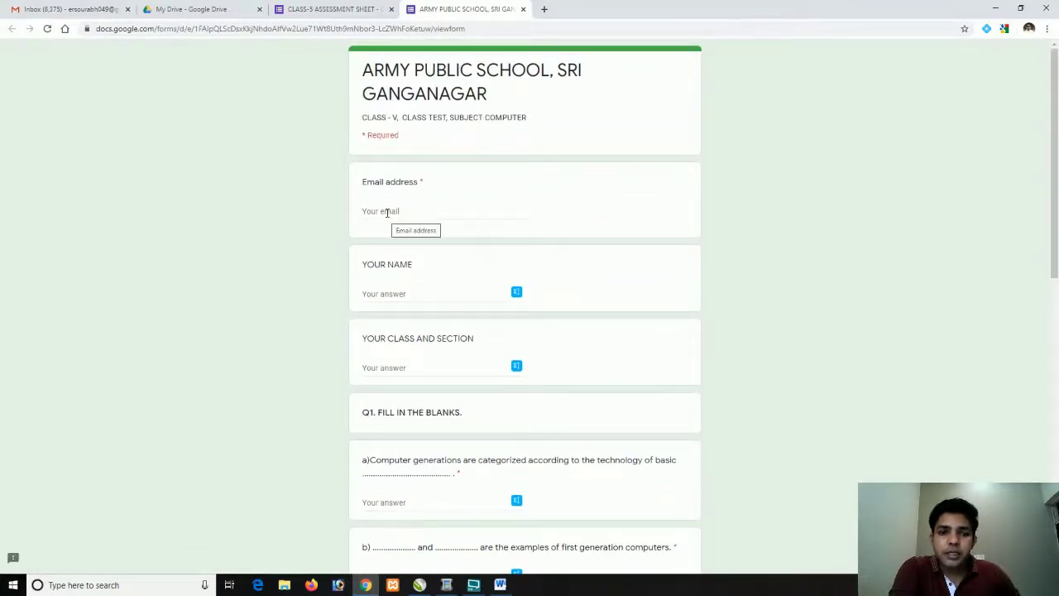
pyautogui.click(346, 9)
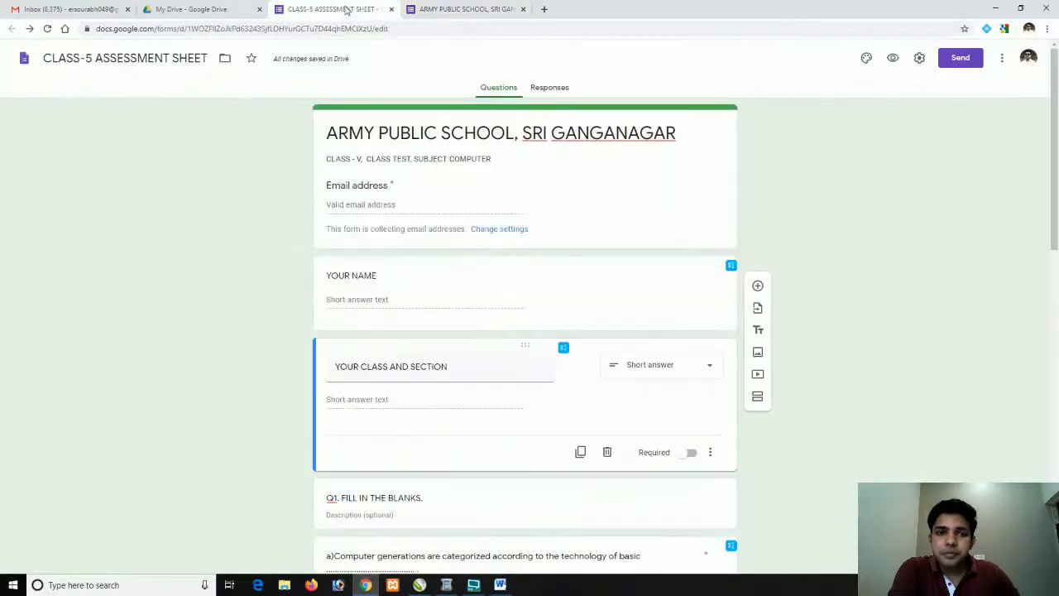
# In the form settings, limit responses to one per respondent
pyautogui.click(919, 58)
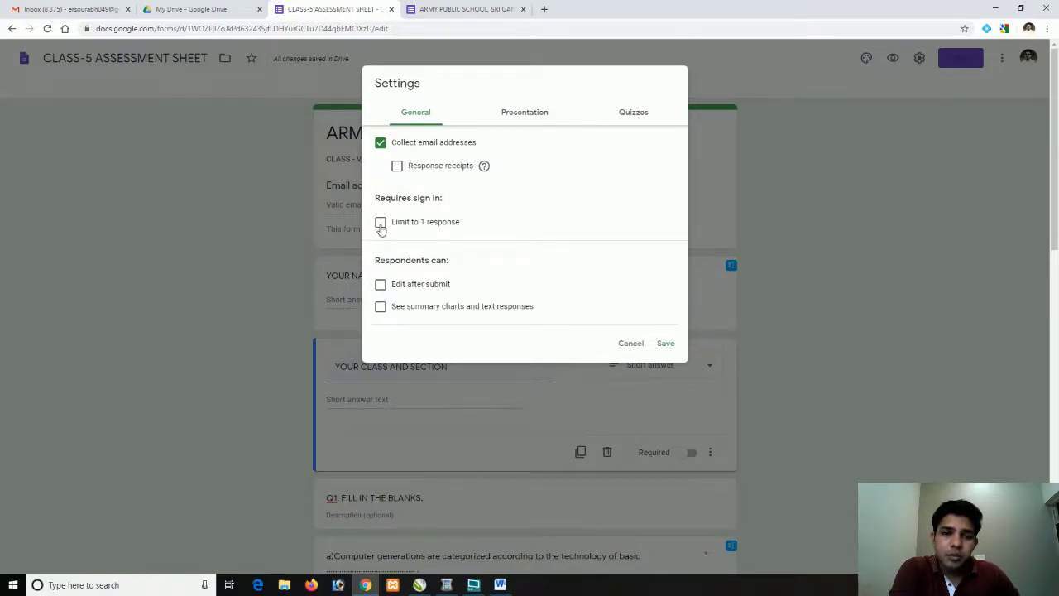
pyautogui.click(381, 224)
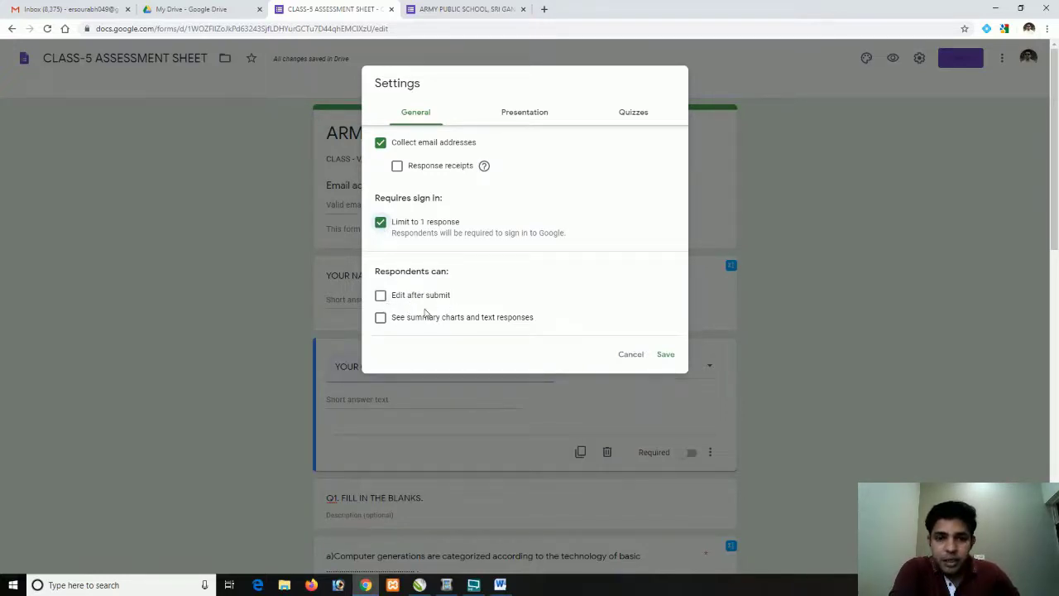
pyautogui.click(521, 113)
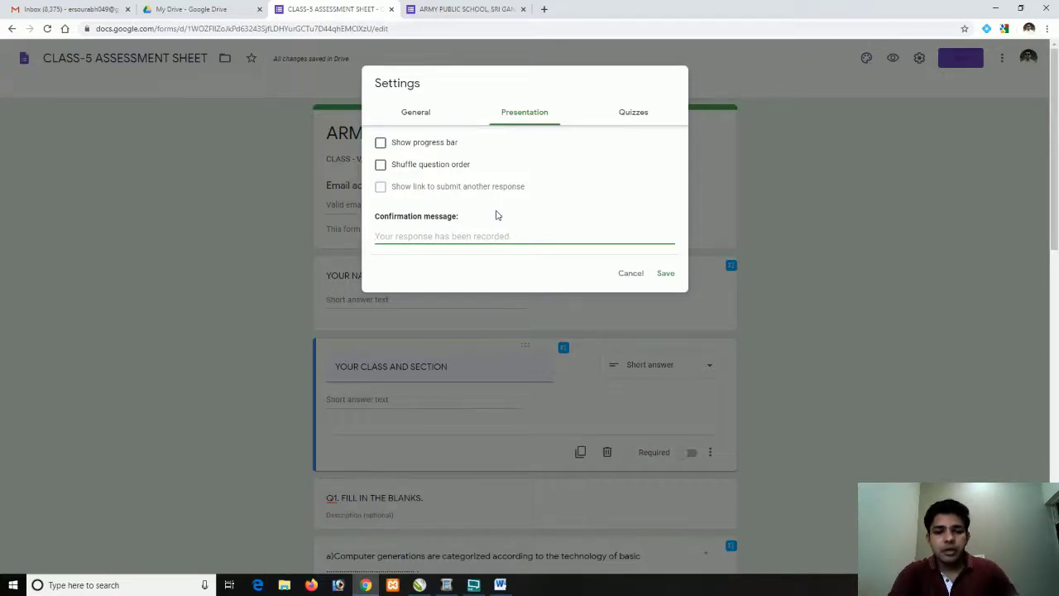
# Change the confirmation message to 'WELL DONE CHILDREN'
pyautogui.write('wE')
pyautogui.write('ELL')
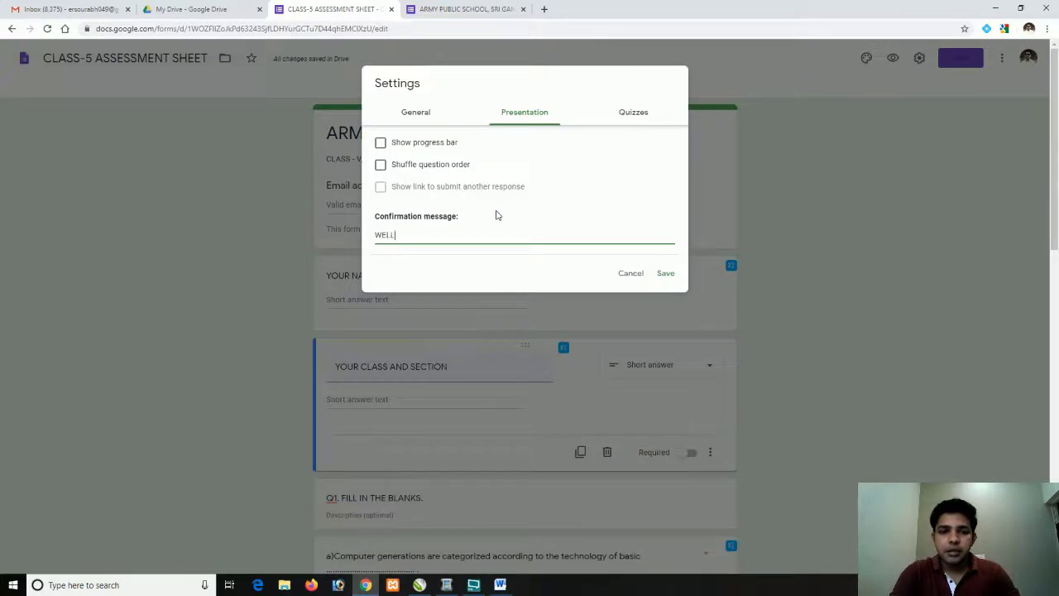
pyautogui.write(' DONE CHILDREN')
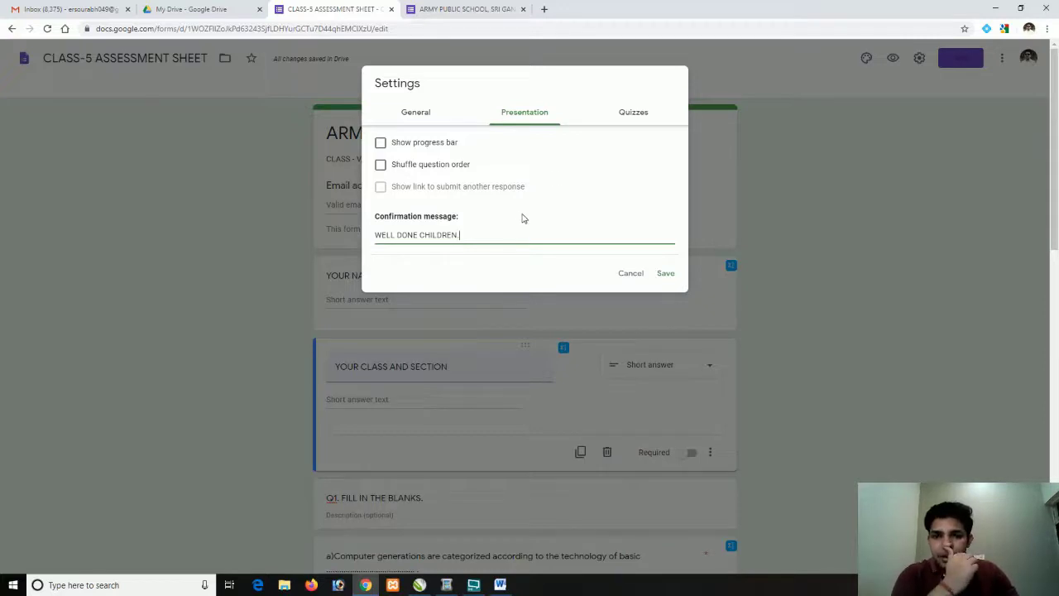
pyautogui.click(635, 118)
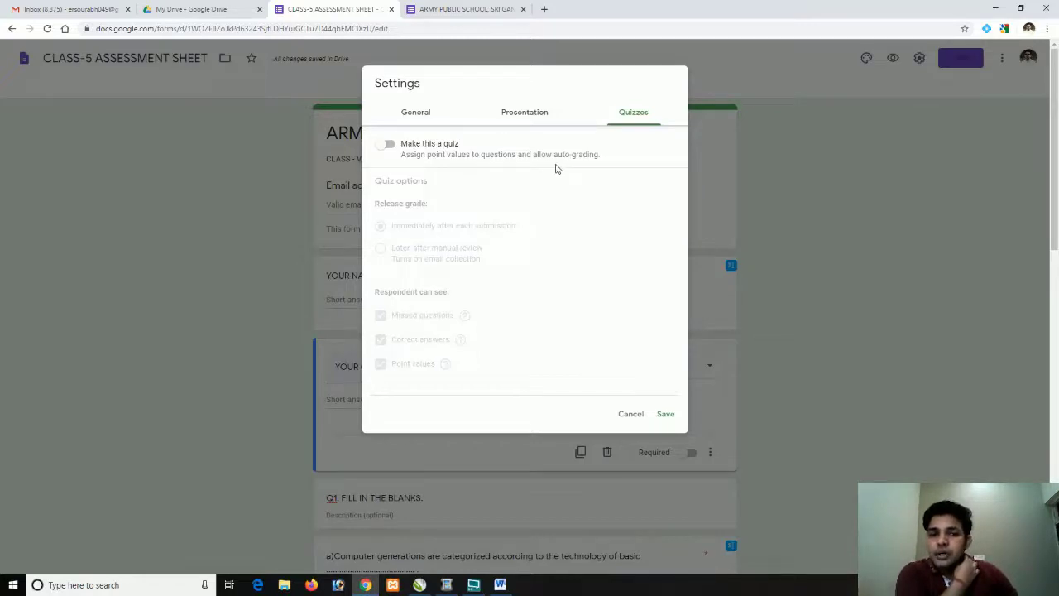
# Switch on Make this a quiz and save the quiz settings
pyautogui.click(391, 146)
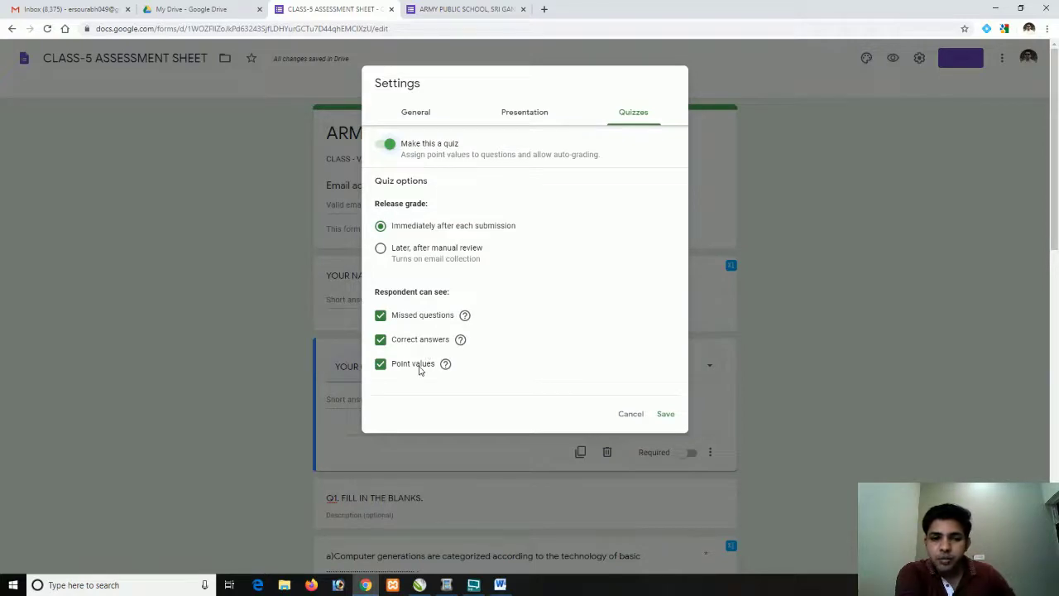
pyautogui.click(666, 416)
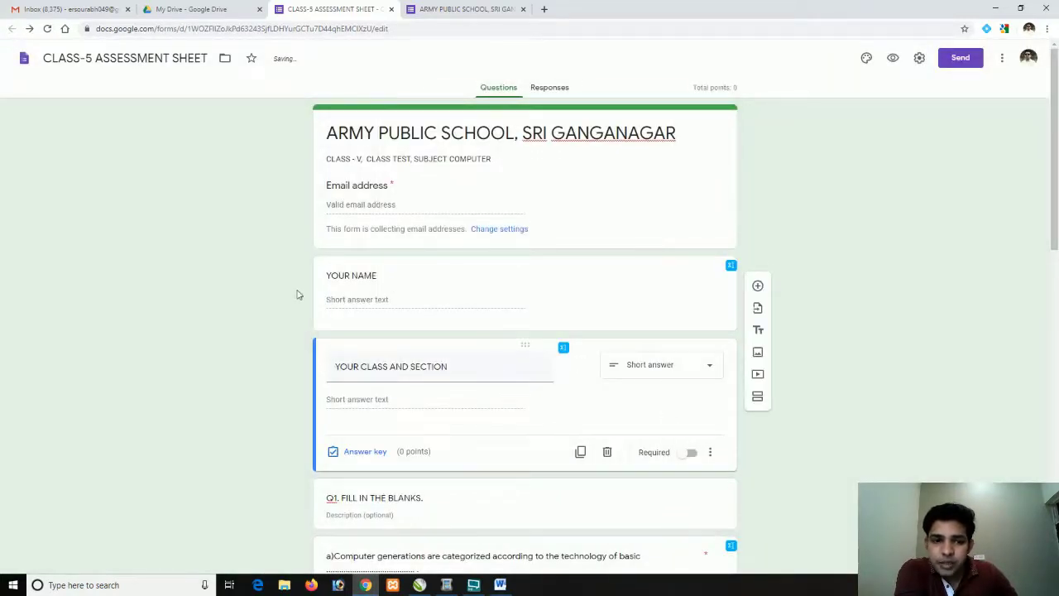
pyautogui.scroll(-2, 298, 294)
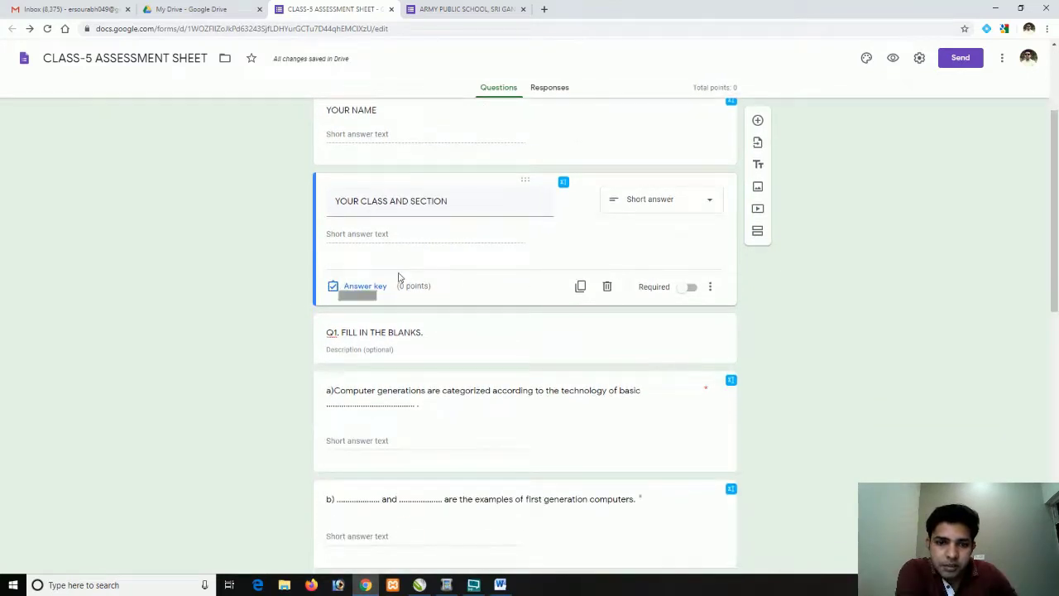
pyautogui.scroll(-1, 322, 356)
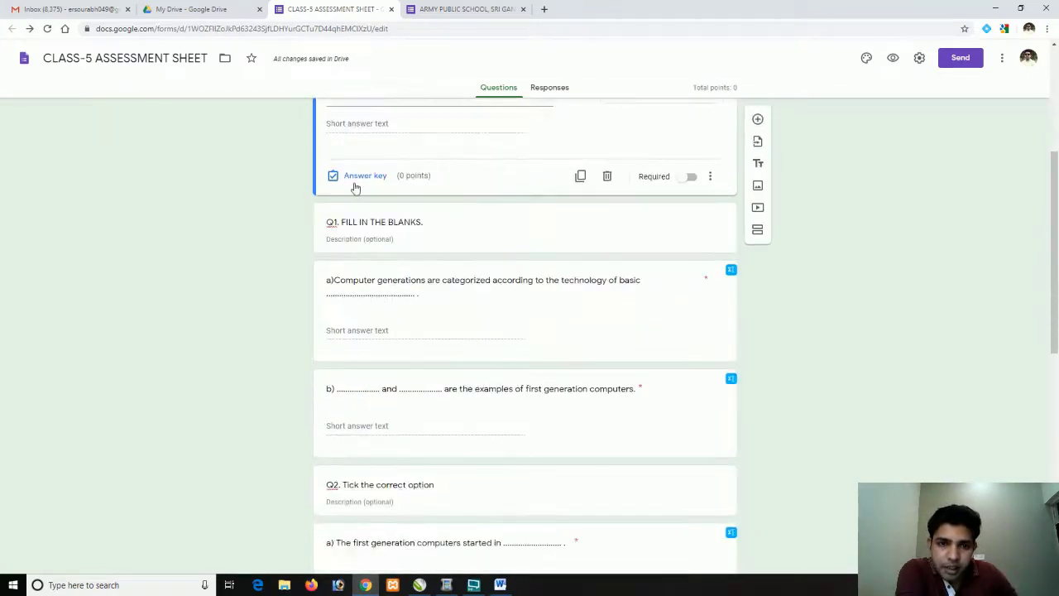
pyautogui.scroll(2, 330, 199)
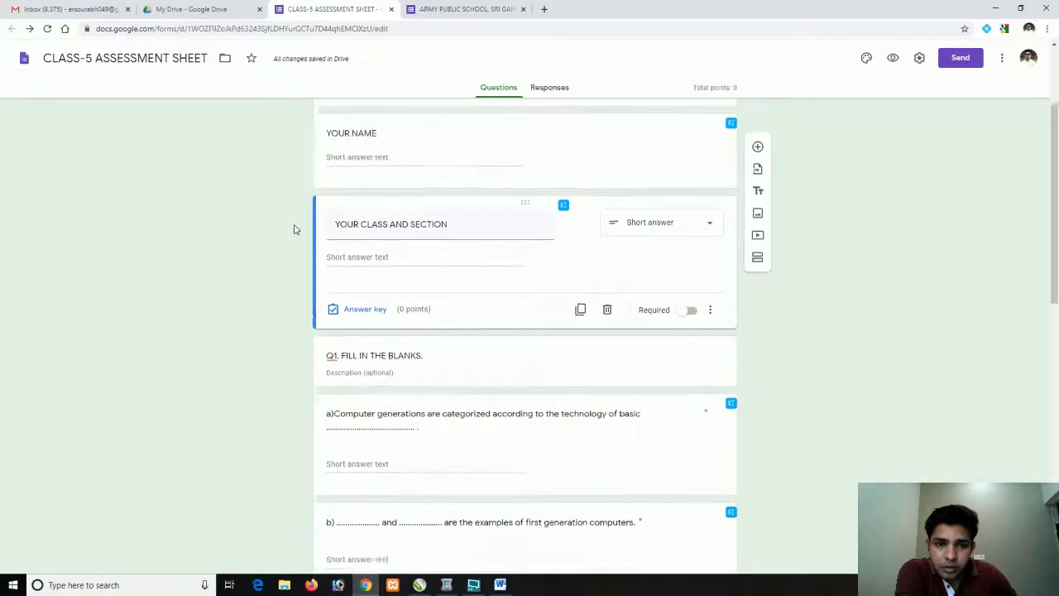
pyautogui.scroll(1, 306, 265)
# Give the YOUR CLASS AND SECTION question 1 point in its answer key
pyautogui.click(359, 340)
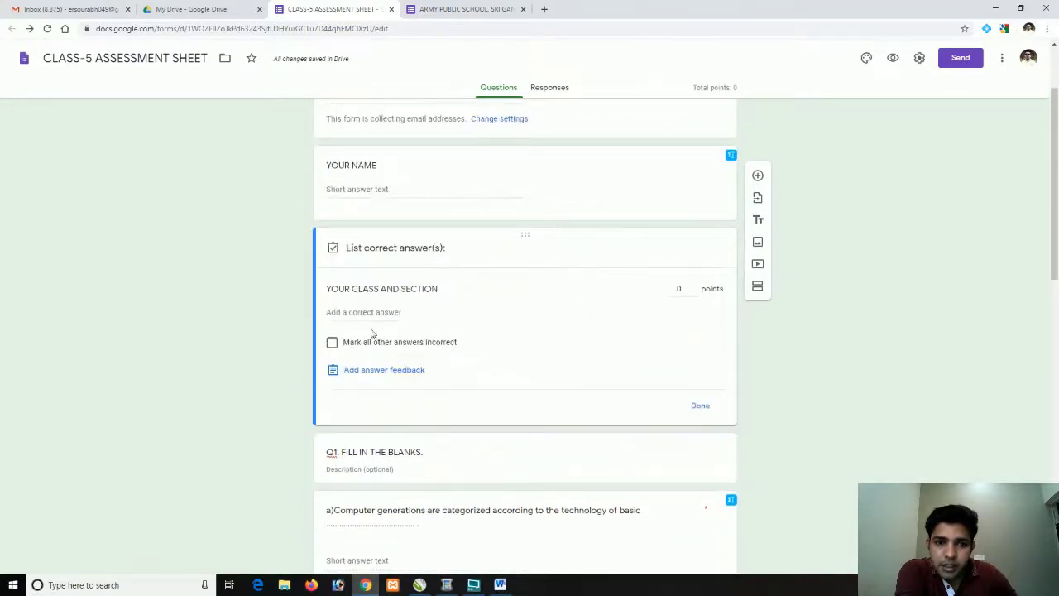
pyautogui.click(678, 288)
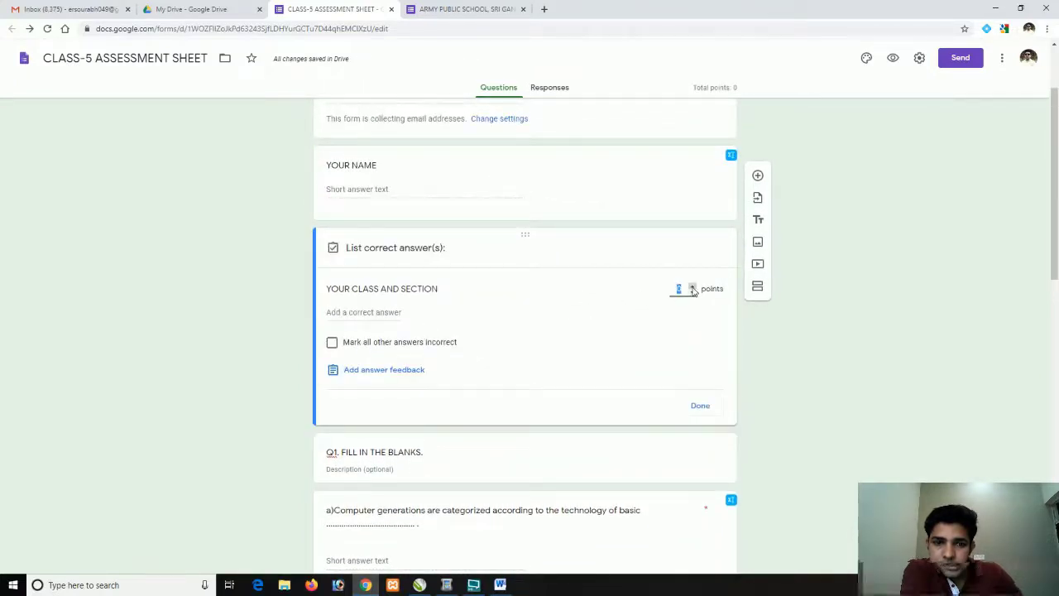
pyautogui.click(693, 287)
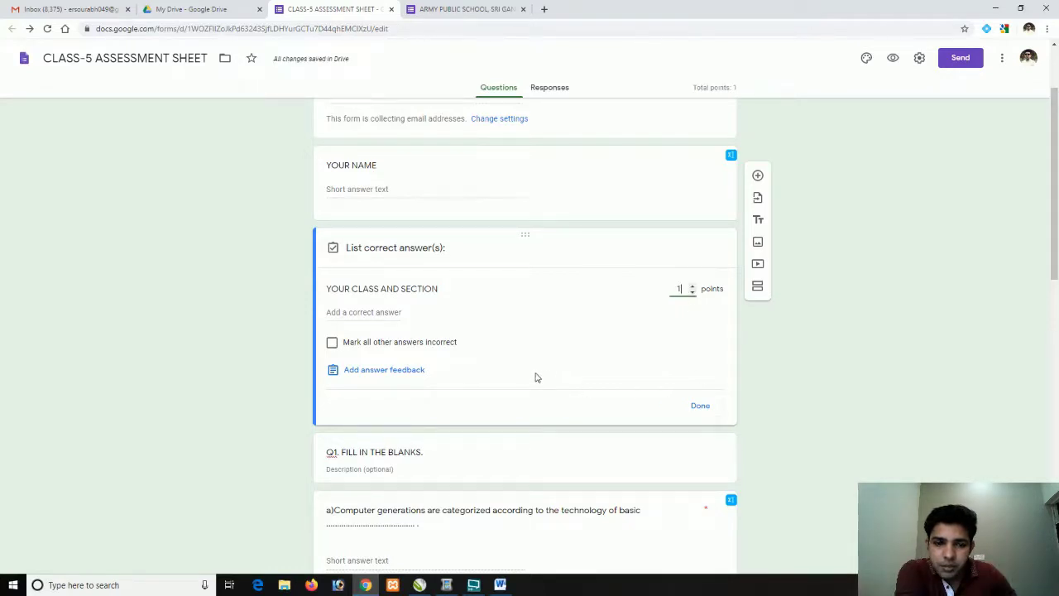
pyautogui.scroll(-1, 557, 383)
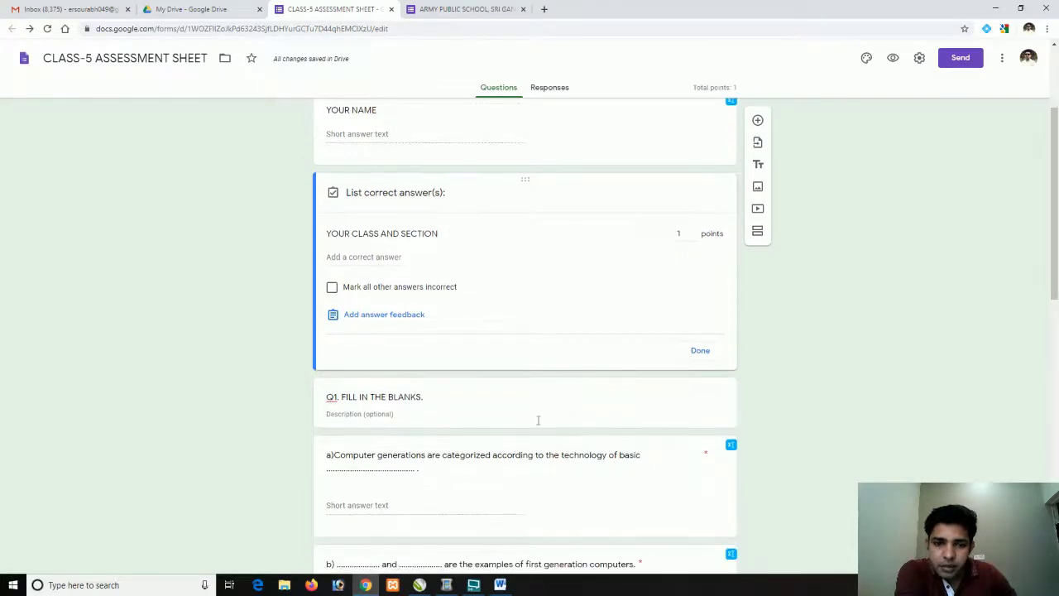
pyautogui.scroll(-2, 537, 420)
# Give question a) 1 point and start adding its correct answer
pyautogui.click(533, 368)
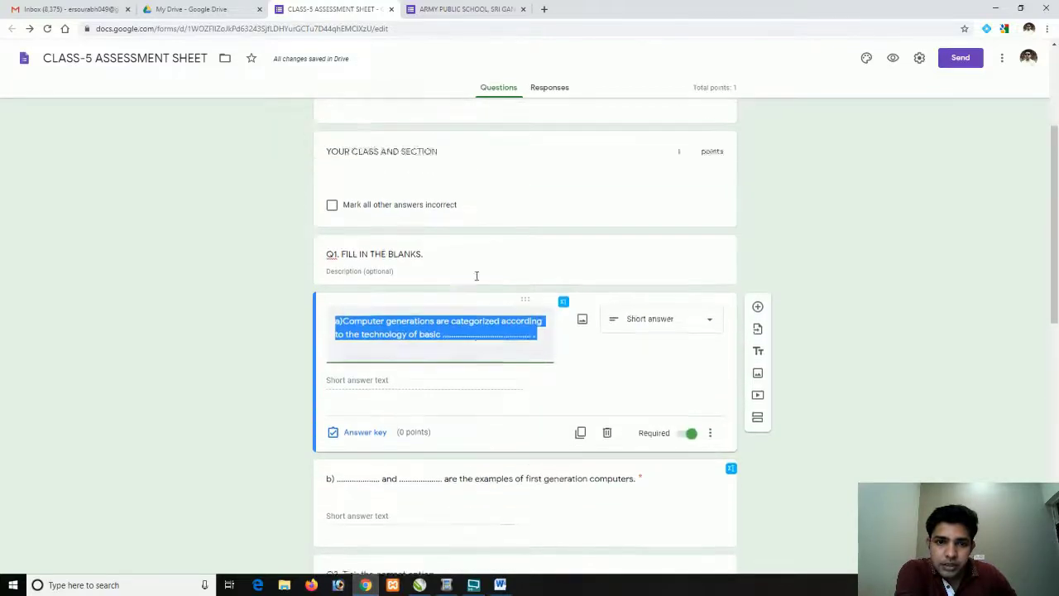
pyautogui.scroll(1, 476, 277)
pyautogui.scroll(-3, 475, 281)
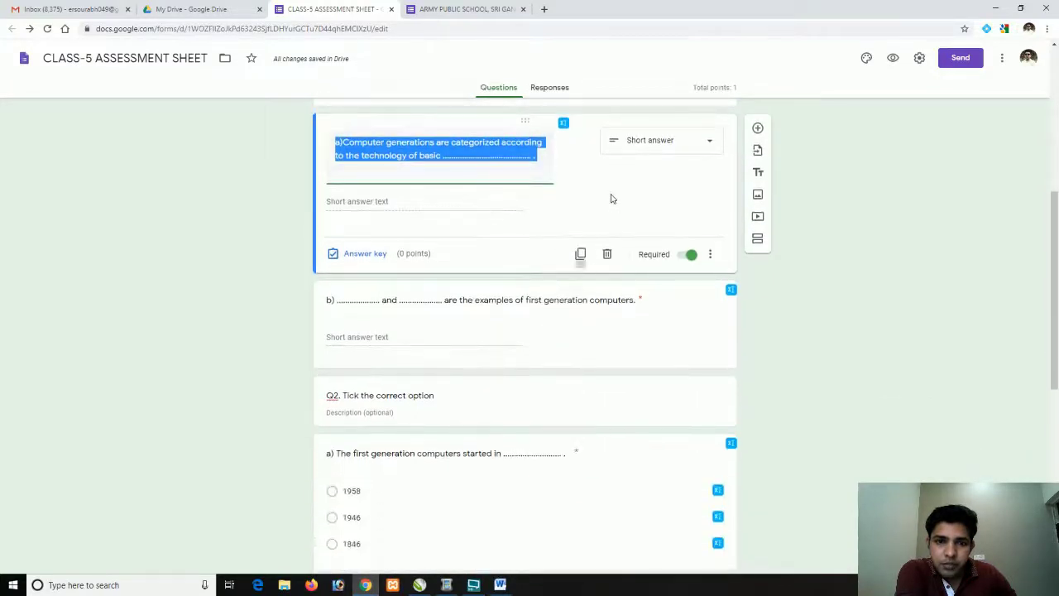
pyautogui.click(612, 199)
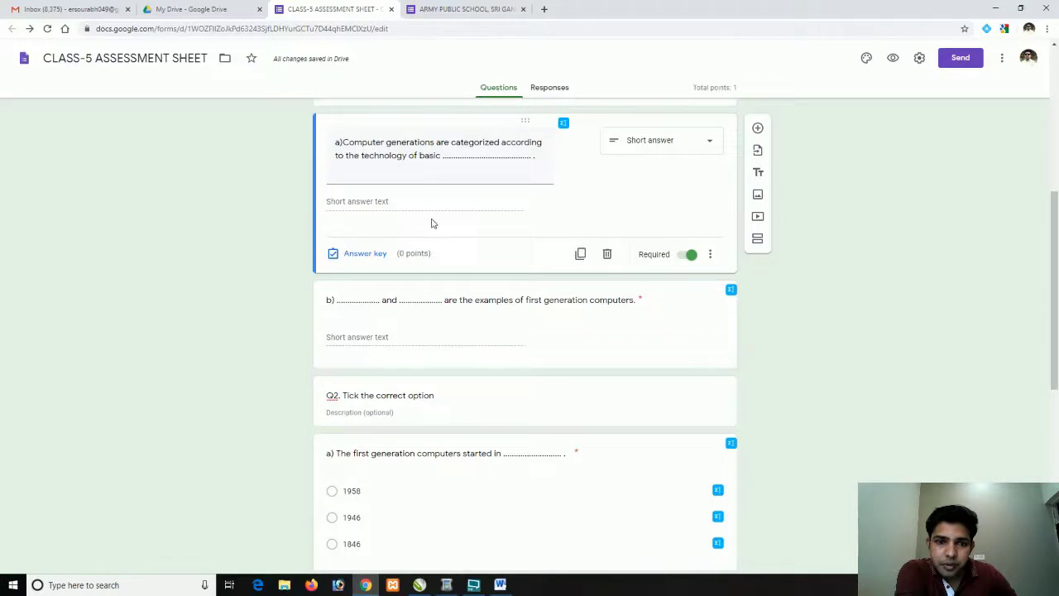
pyautogui.click(372, 254)
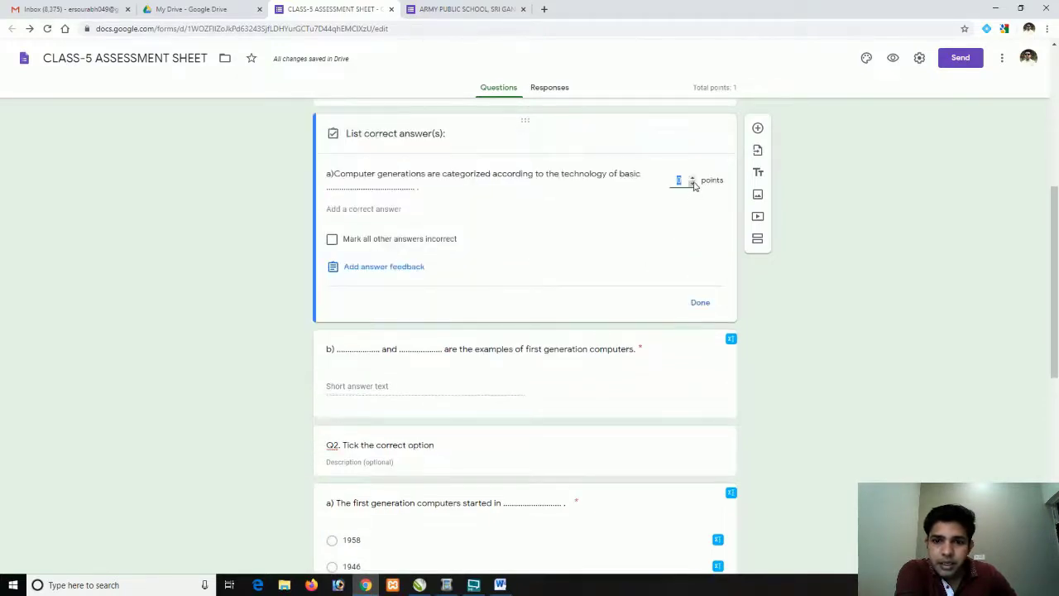
pyautogui.click(693, 179)
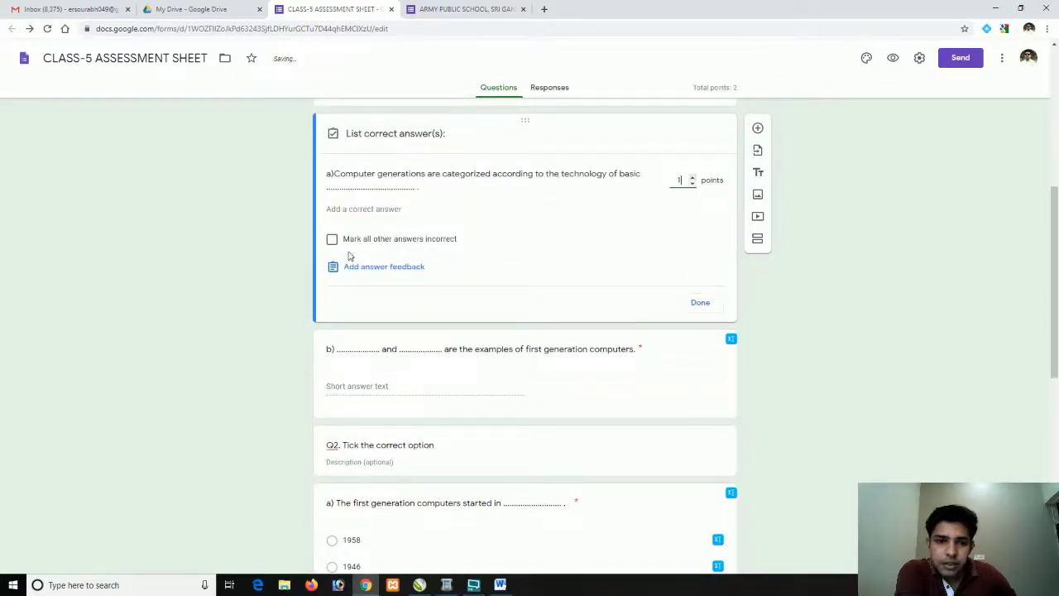
pyautogui.click(337, 209)
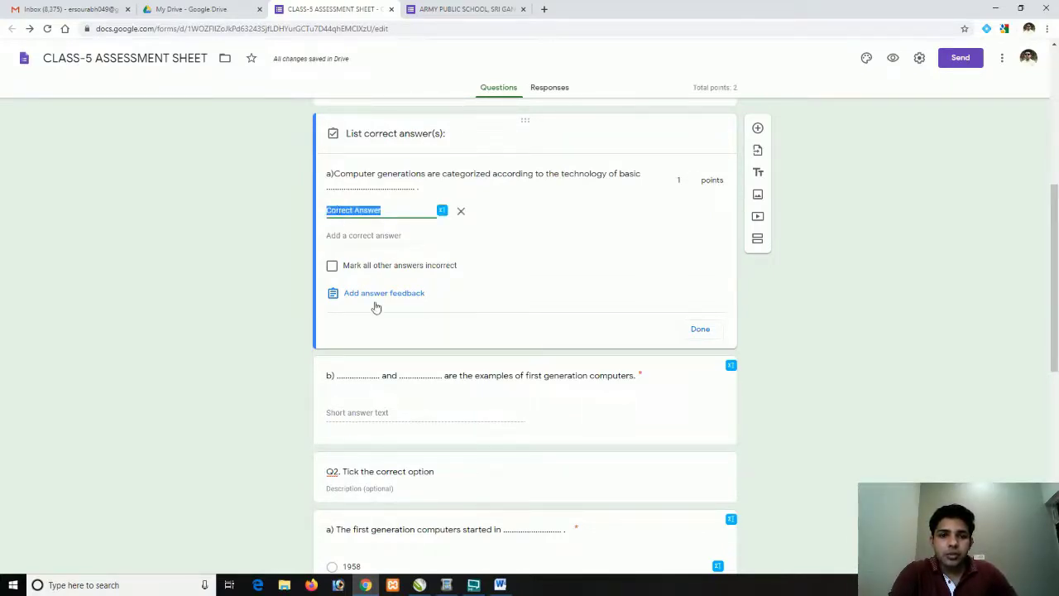
# Copy 'Computing elements' from the Word answer sheet into question a)'s correct answer
pyautogui.click(499, 585)
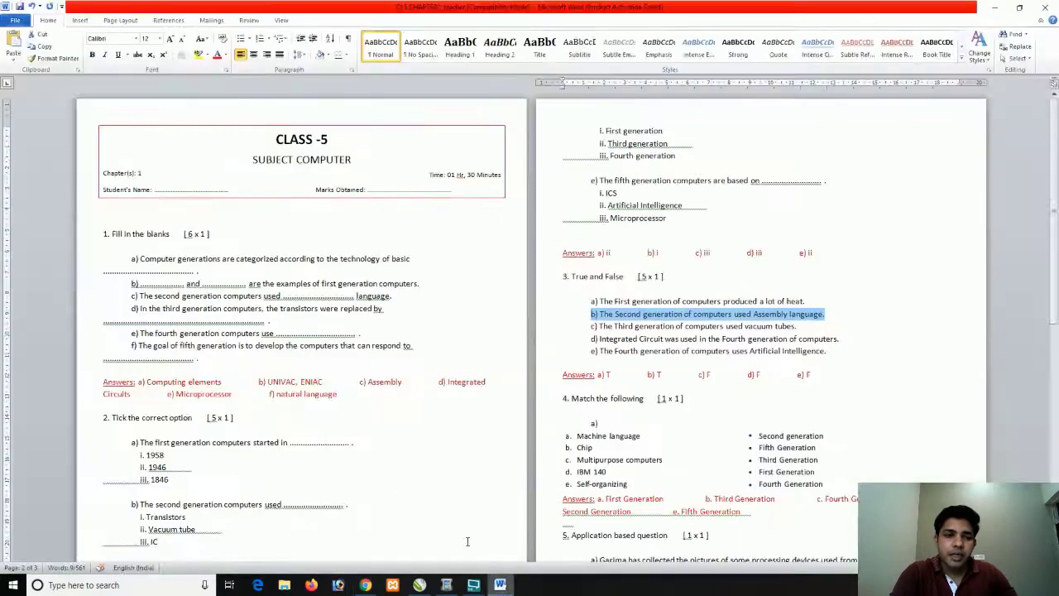
pyautogui.tripleClick(223, 383)
pyautogui.doubleClick(166, 381)
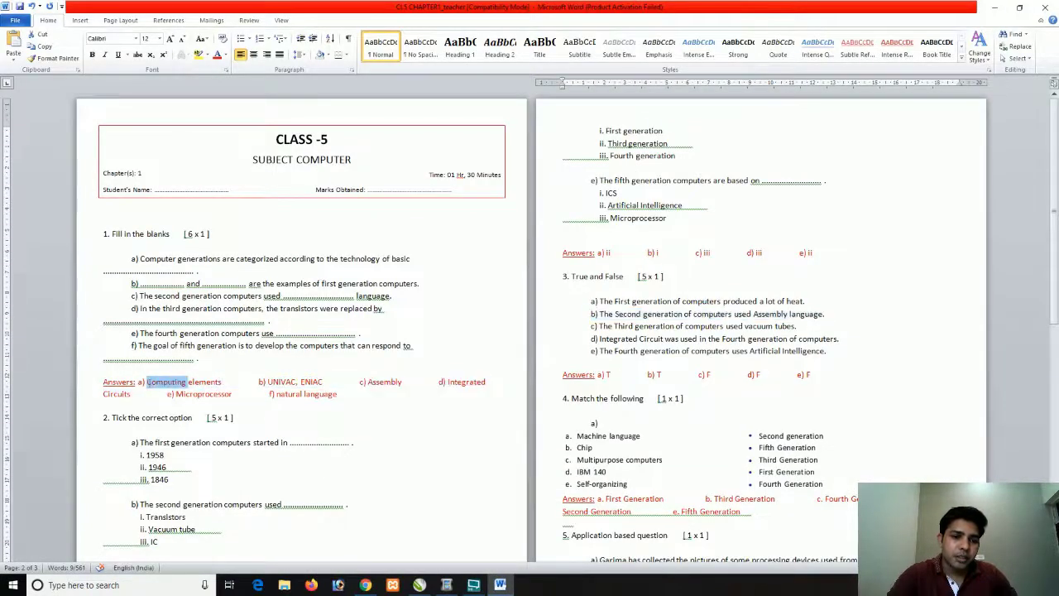
pyautogui.click(188, 382)
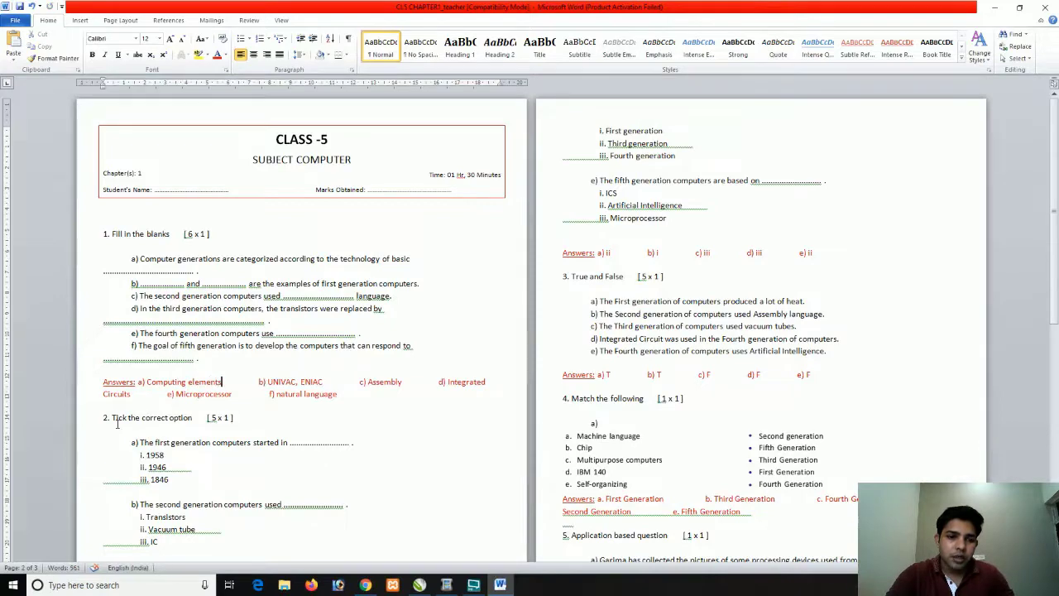
pyautogui.hotkey('shift', 'Left')
pyautogui.hotkey('shift', 'Left')
pyautogui.hotkey('shift', 'Left')
pyautogui.hotkey('shift', 'Left')
pyautogui.hotkey('shift', 'Left')
pyautogui.hotkey('shift', 'Left')
pyautogui.hotkey('shift', 'Left')
pyautogui.hotkey('shift', 'Left')
pyautogui.hotkey('shift', 'Left')
pyautogui.hotkey('shift', 'Left')
pyautogui.hotkey('shift', 'Left')
pyautogui.hotkey('shift', 'Left')
pyautogui.hotkey('shift', 'Left')
pyautogui.hotkey('shift', 'Left')
pyautogui.hotkey('shift', 'Left')
pyautogui.hotkey('shift', 'Left')
pyautogui.hotkey('shift', 'Left')
pyautogui.hotkey('shift', 'Left')
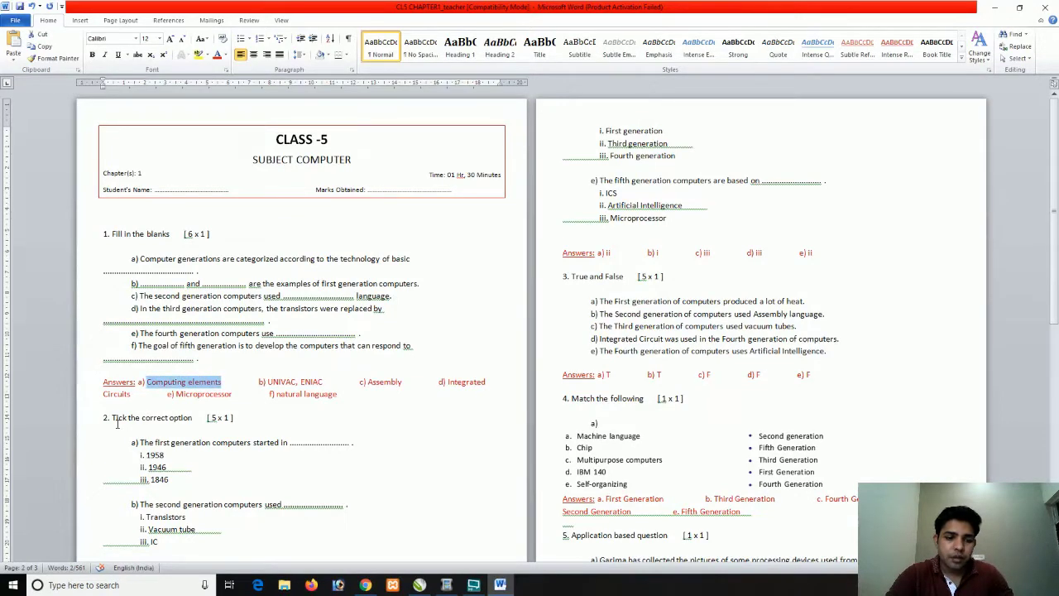
pyautogui.hotkey('ctrl', 'c')
pyautogui.hotkey('alt', 'Tab')
pyautogui.hotkey('ctrl', 'v')
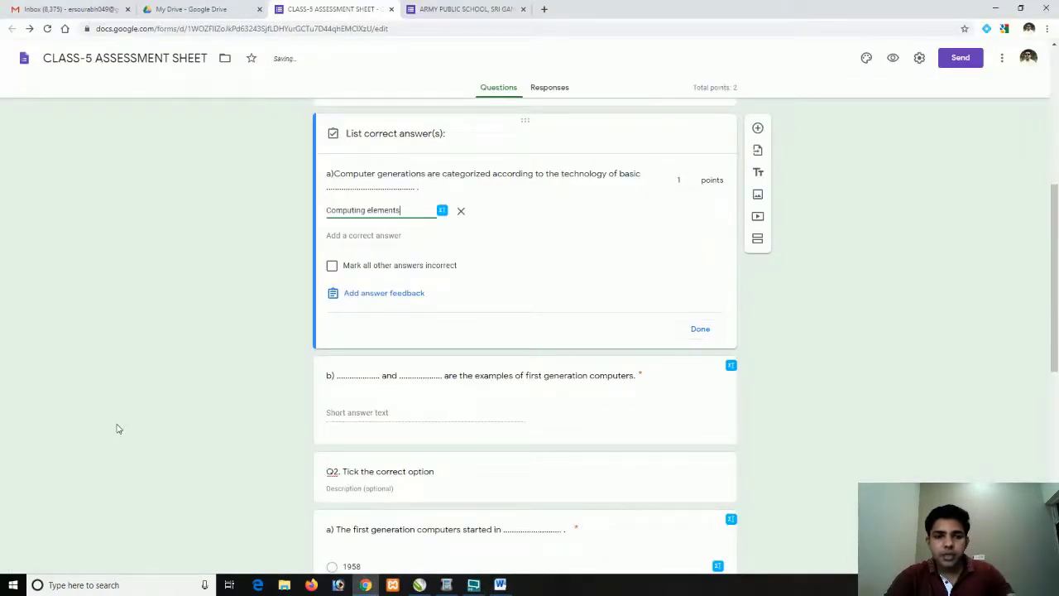
# Add a lowercase 'computing elements' variant to question a) and mark other answers incorrect
pyautogui.click(335, 238)
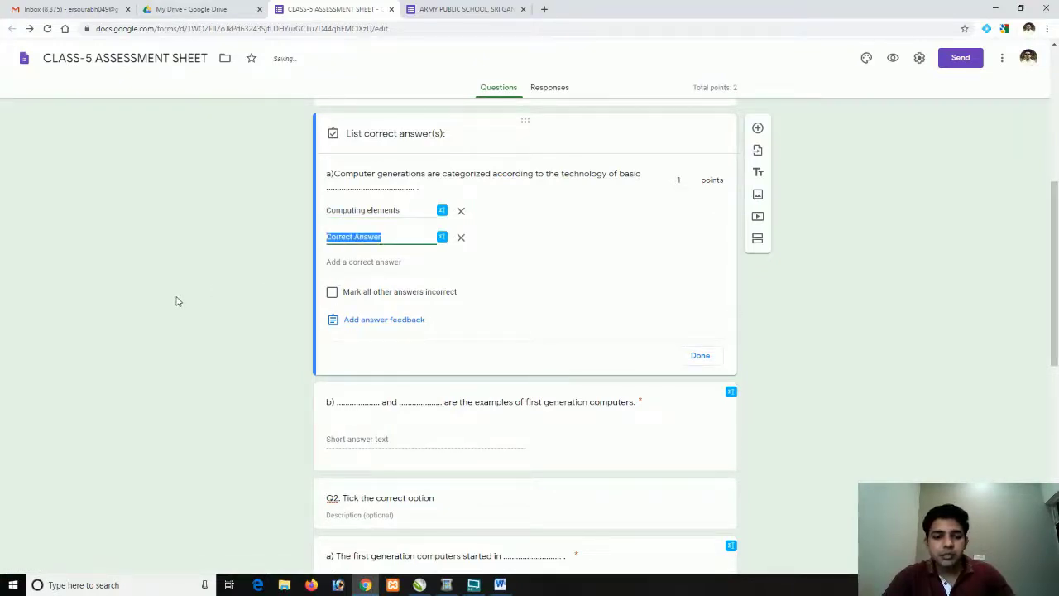
pyautogui.hotkey('ctrl', 'v')
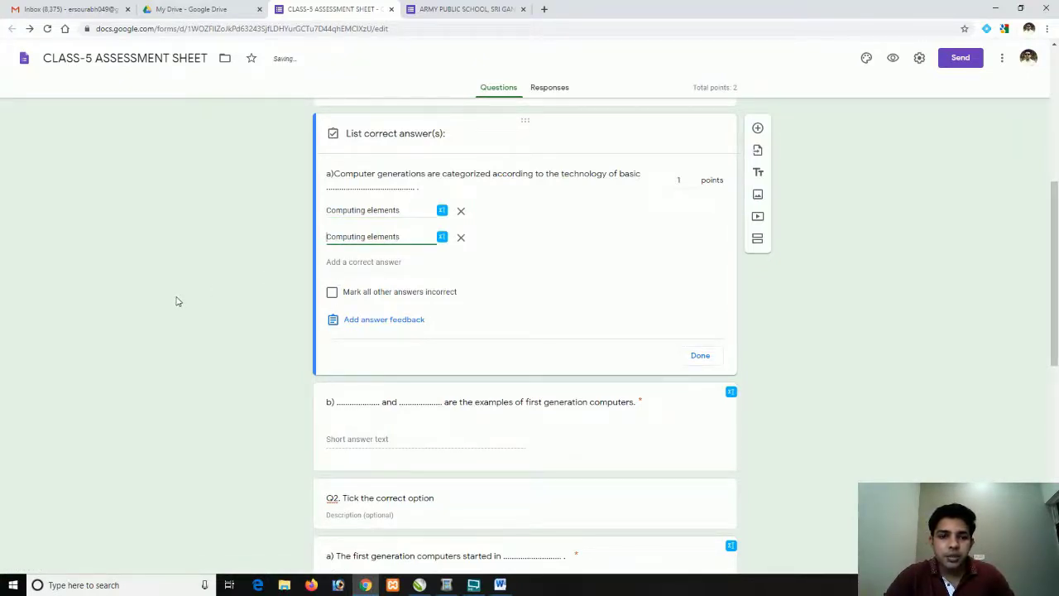
pyautogui.hotkey('shift', 'Right')
pyautogui.write('c')
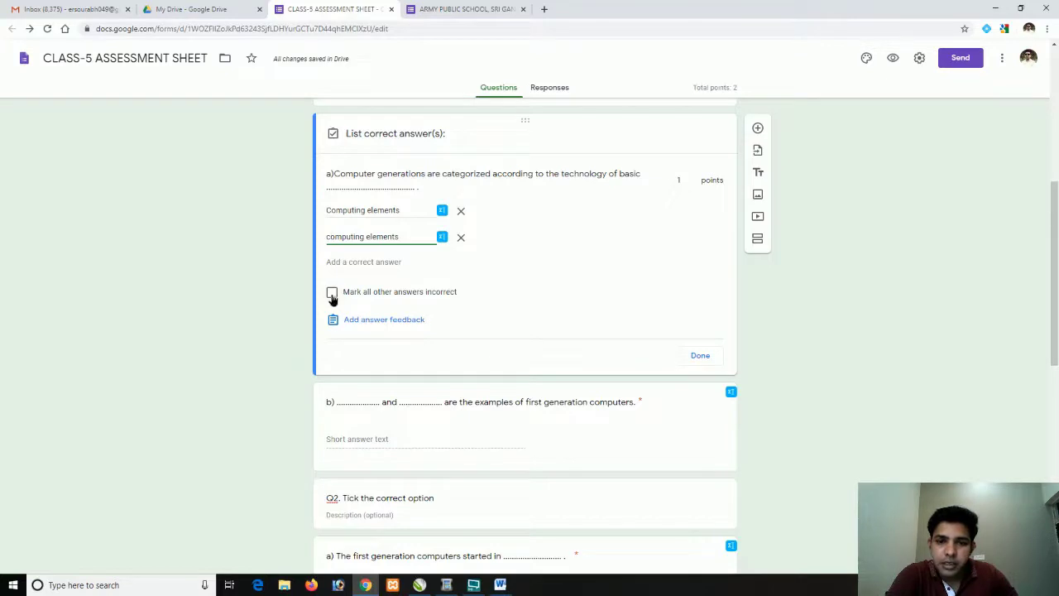
pyautogui.click(332, 294)
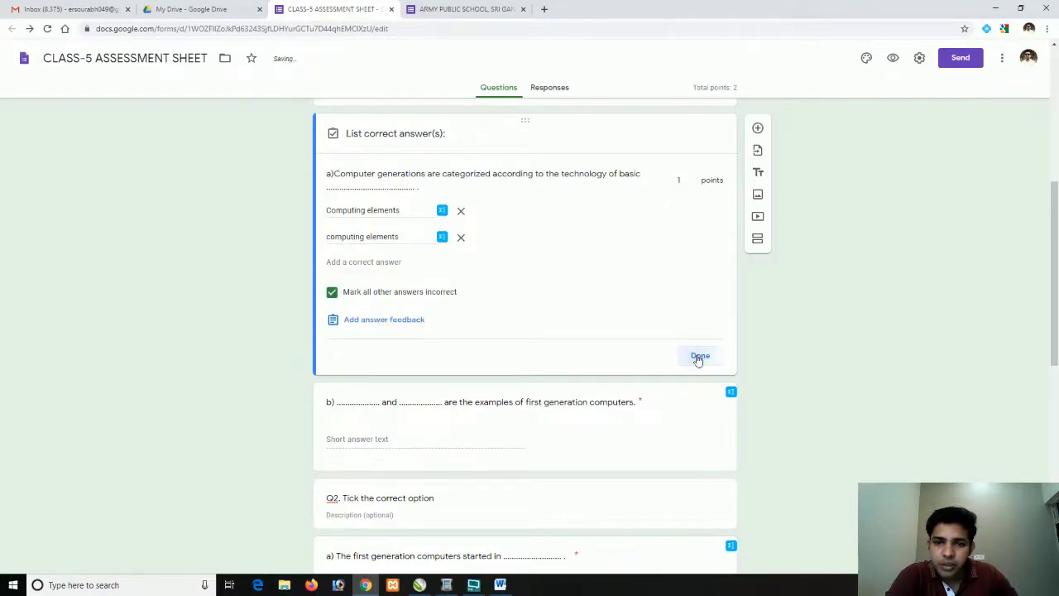
pyautogui.click(699, 356)
# Open question b)'s answer key and select 'UNIVAC, ENIAC' in the Word answer sheet
pyautogui.scroll(-3, 513, 364)
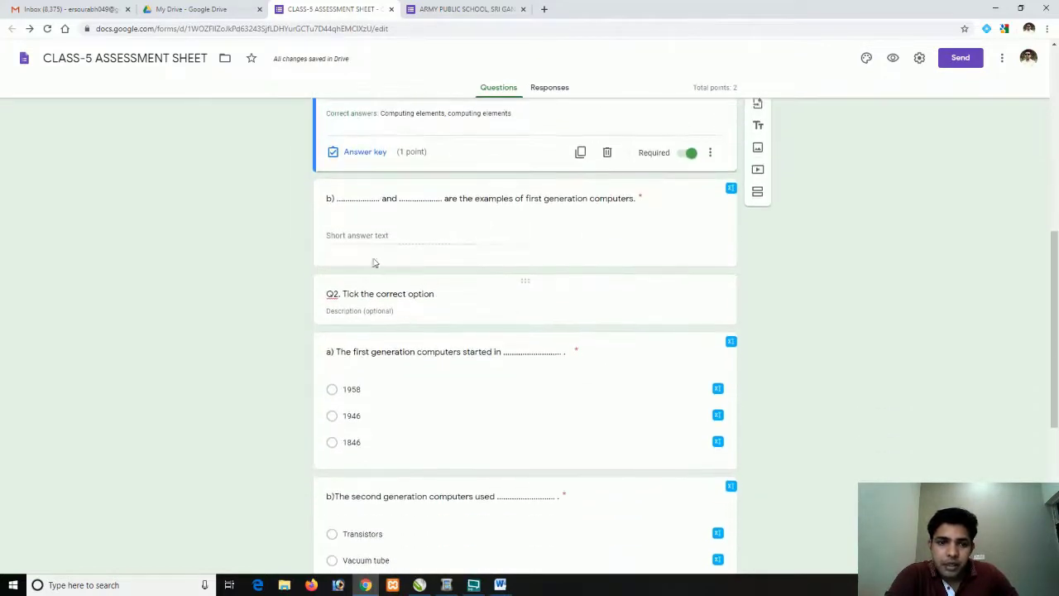
pyautogui.tripleClick(367, 238)
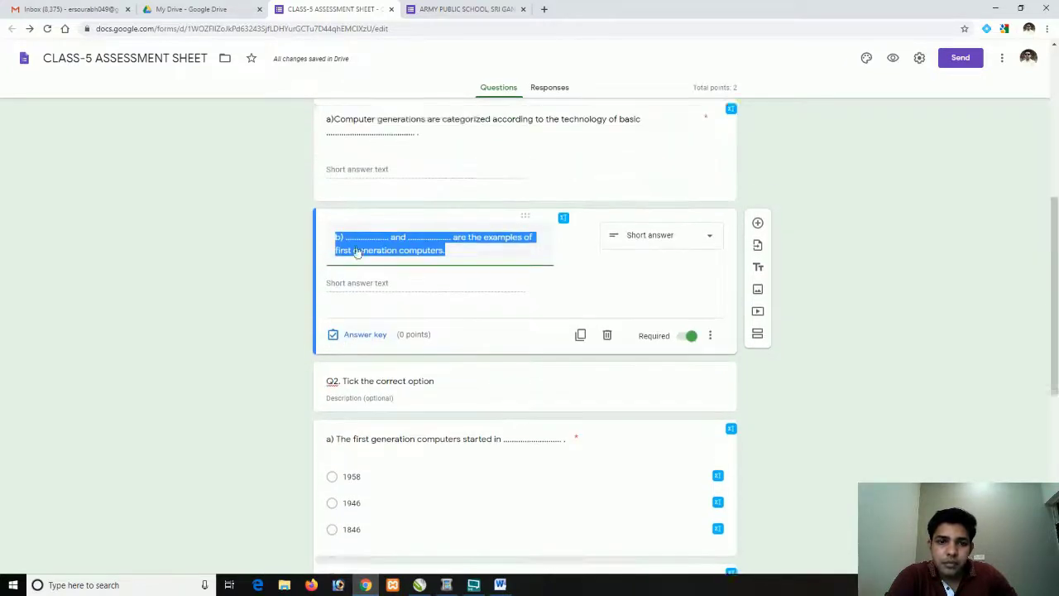
pyautogui.click(351, 300)
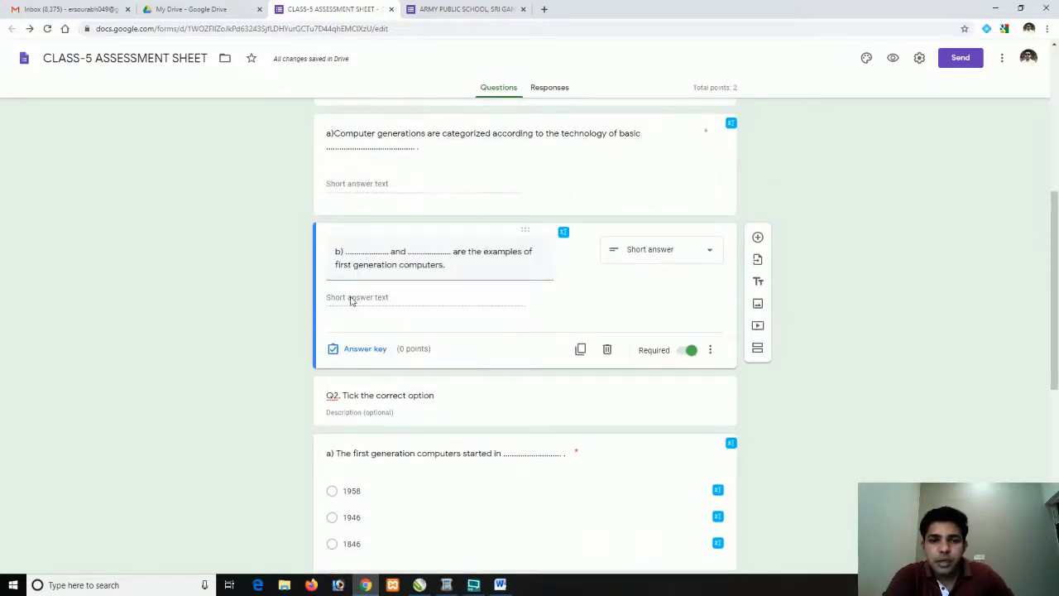
pyautogui.click(358, 351)
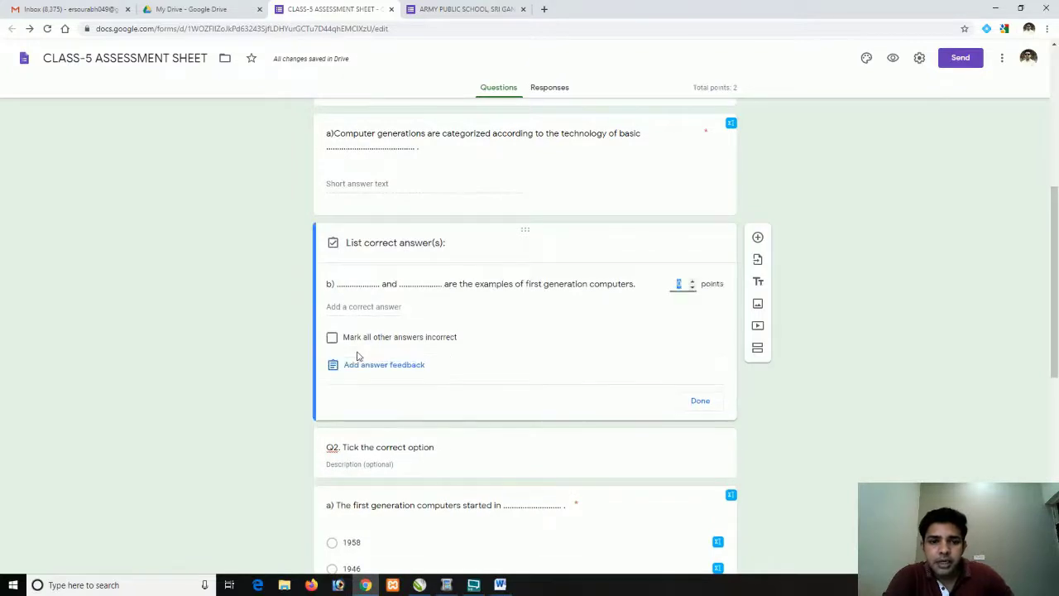
pyautogui.hotkey('alt', 'Tab')
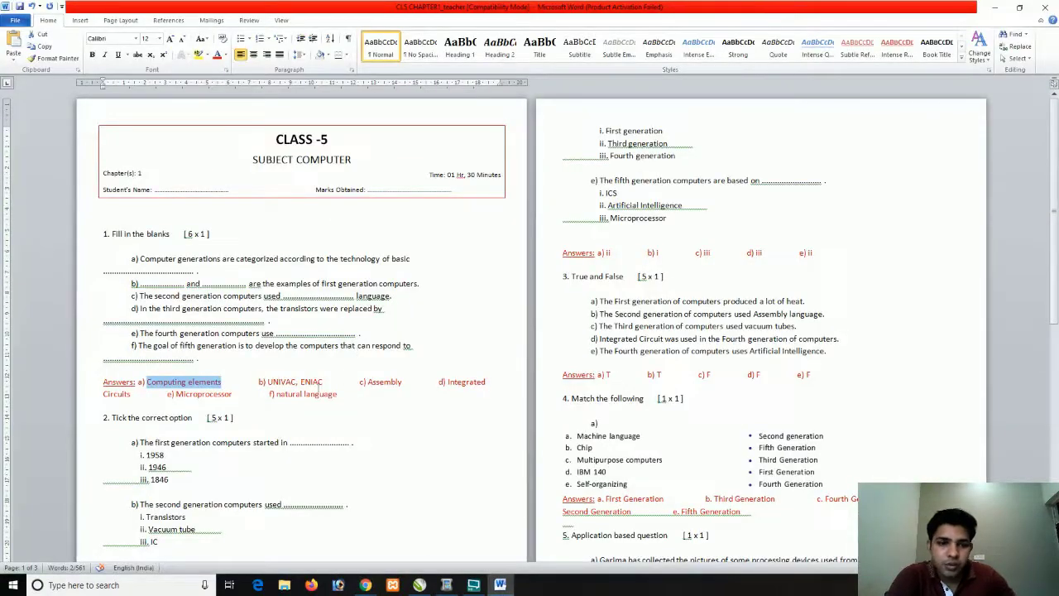
pyautogui.moveTo(361, 382); pyautogui.dragTo(268, 383)
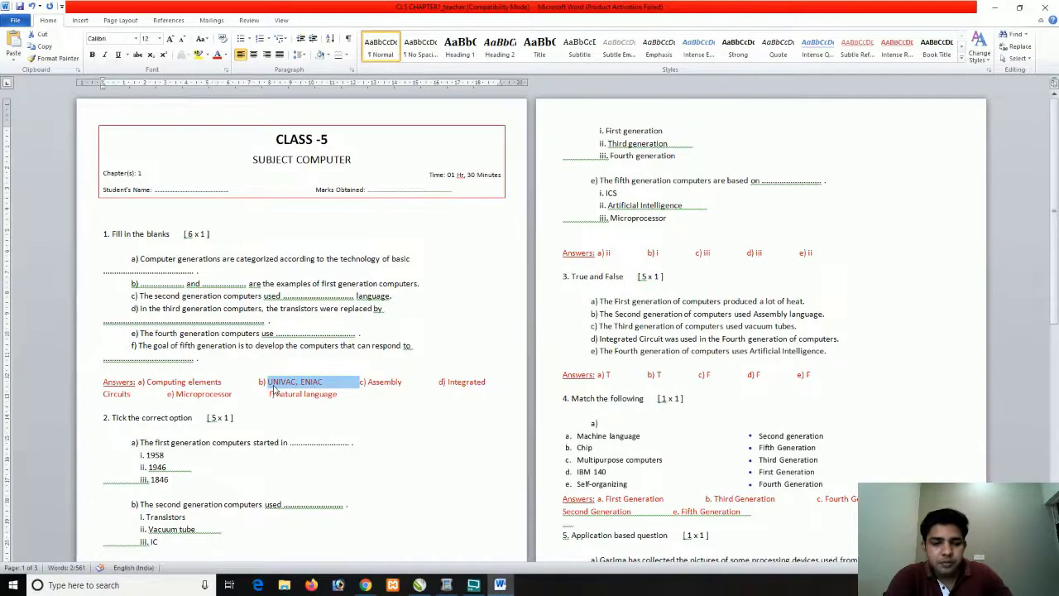
pyautogui.hotkey('alt', 'Tab')
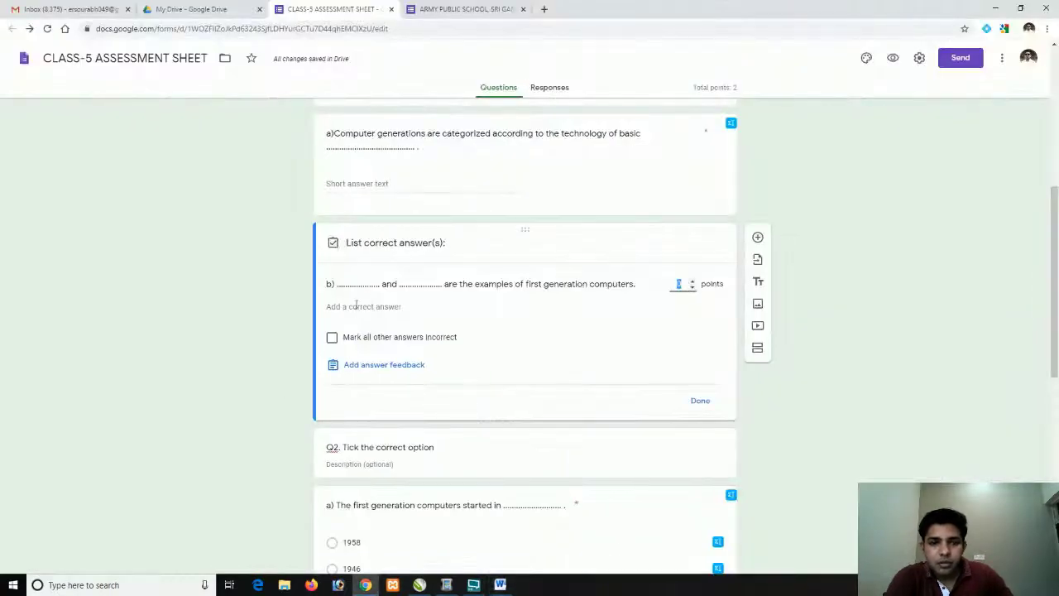
# Add 'UNIVAC, ENIAC' and 'ENIAC, UNIVAC' as correct answers for question b)
pyautogui.click(356, 306)
pyautogui.hotkey('ctrl', 'v')
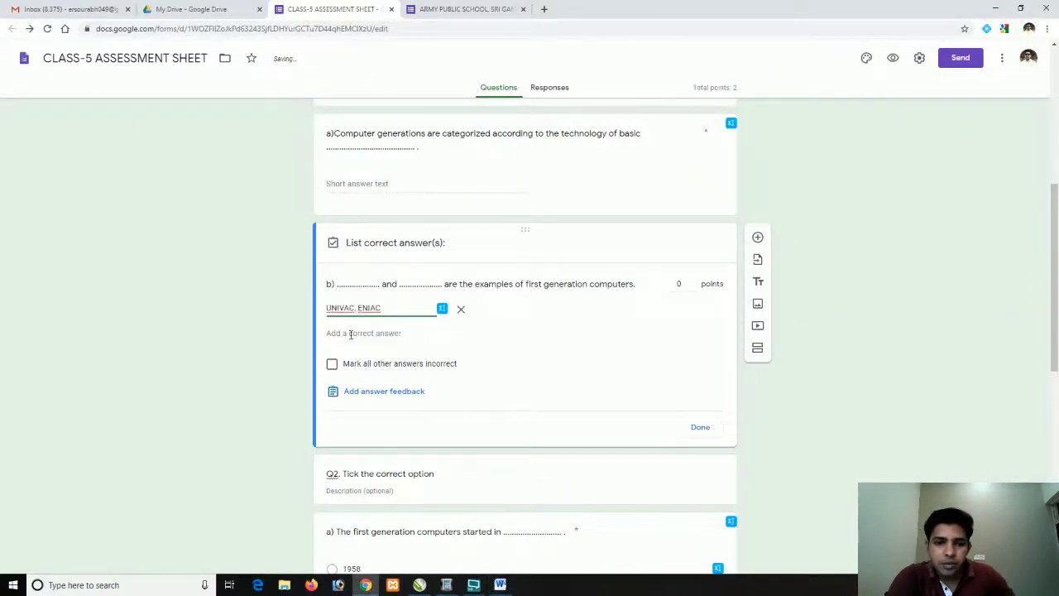
pyautogui.click(342, 333)
pyautogui.hotkey('ctrl', 'v')
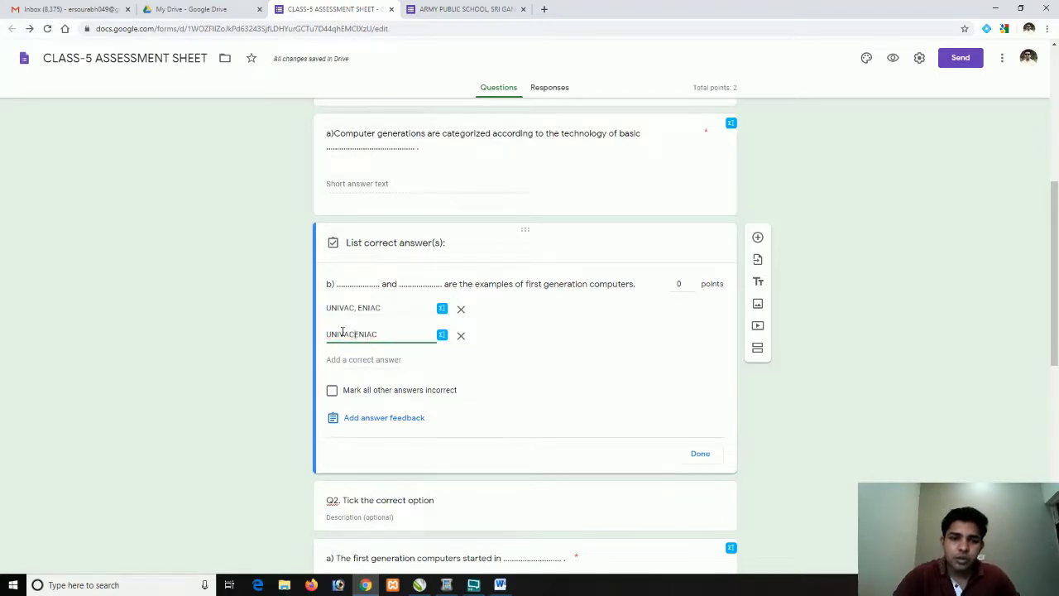
pyautogui.doubleClick(343, 334)
pyautogui.press('BackSpace')
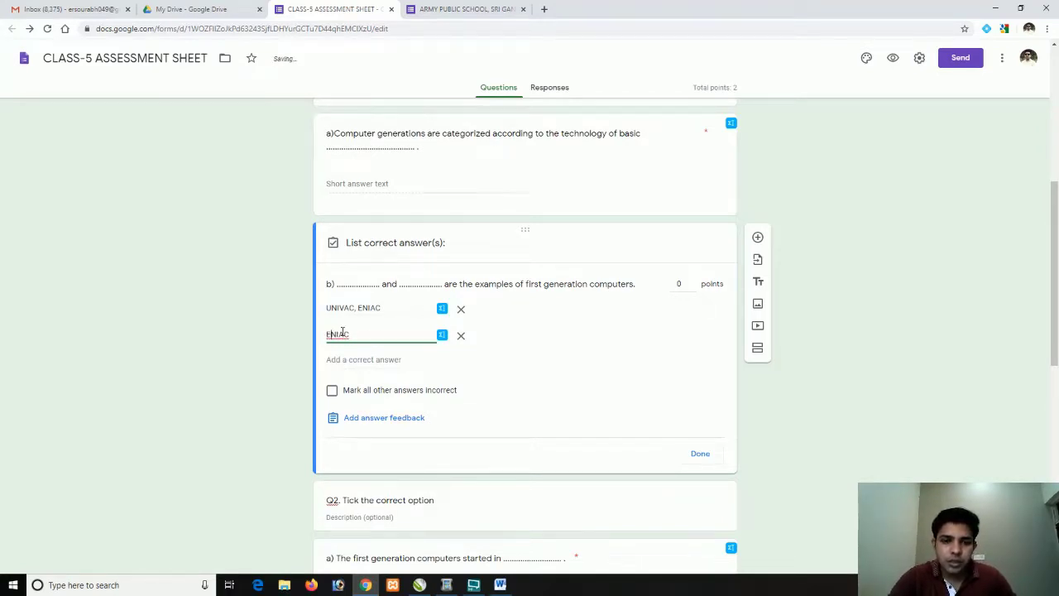
pyautogui.write('UNIVAC')
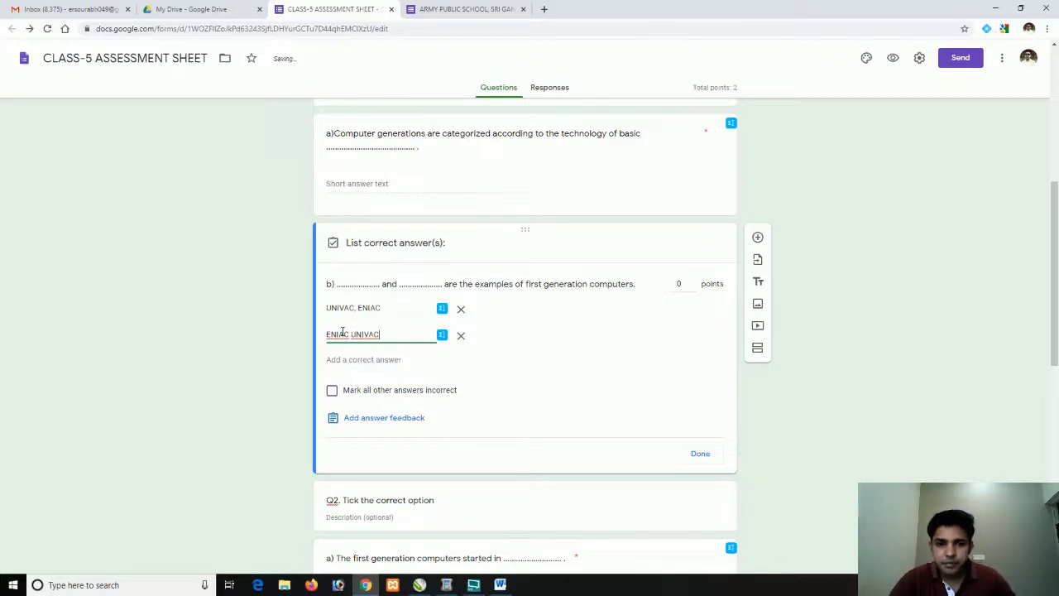
pyautogui.tripleClick(359, 312)
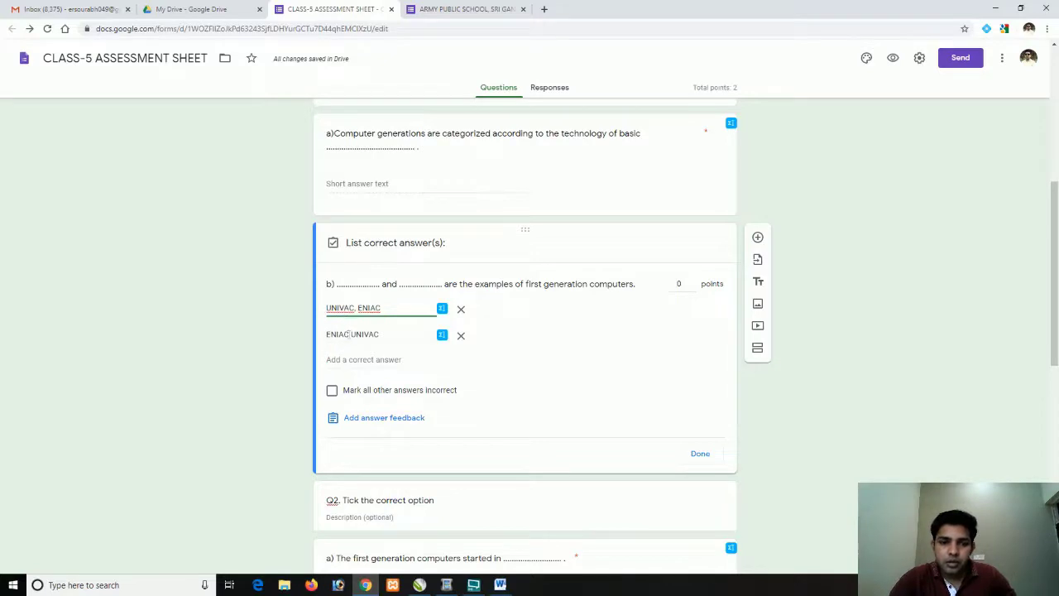
pyautogui.click(349, 334)
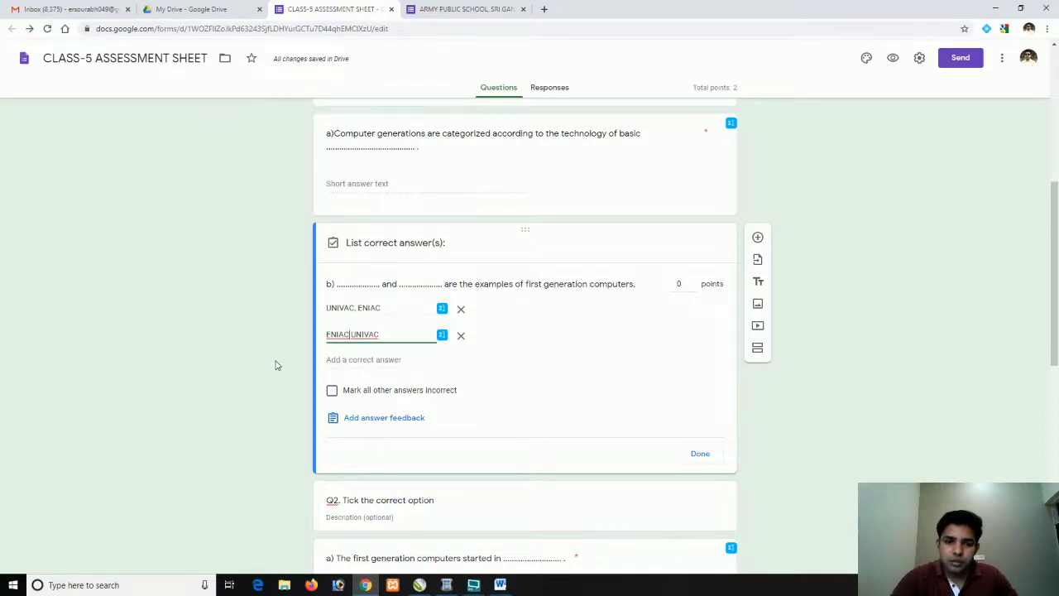
pyautogui.write(',')
# Add 'ENIAC UNIVAC' as a third answer and mark all other answers incorrect
pyautogui.click(344, 361)
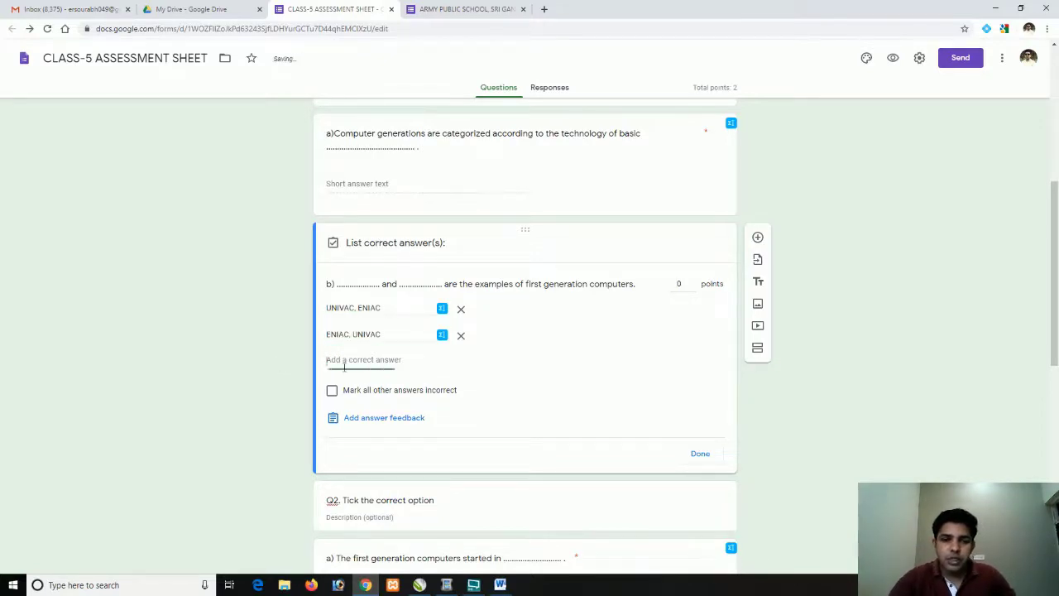
pyautogui.write('e')
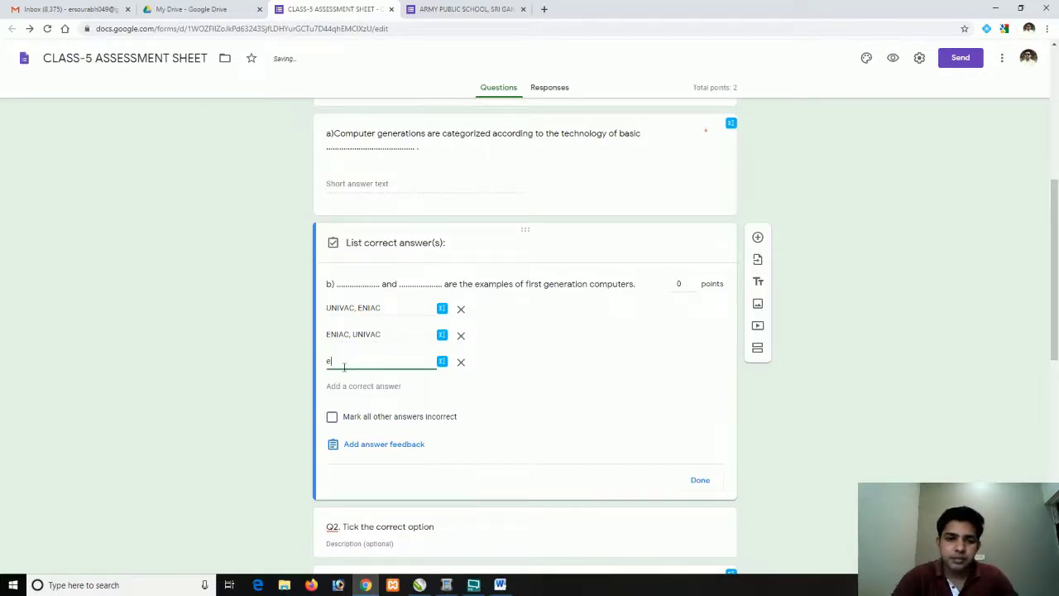
pyautogui.press('BackSpace')
pyautogui.write('E')
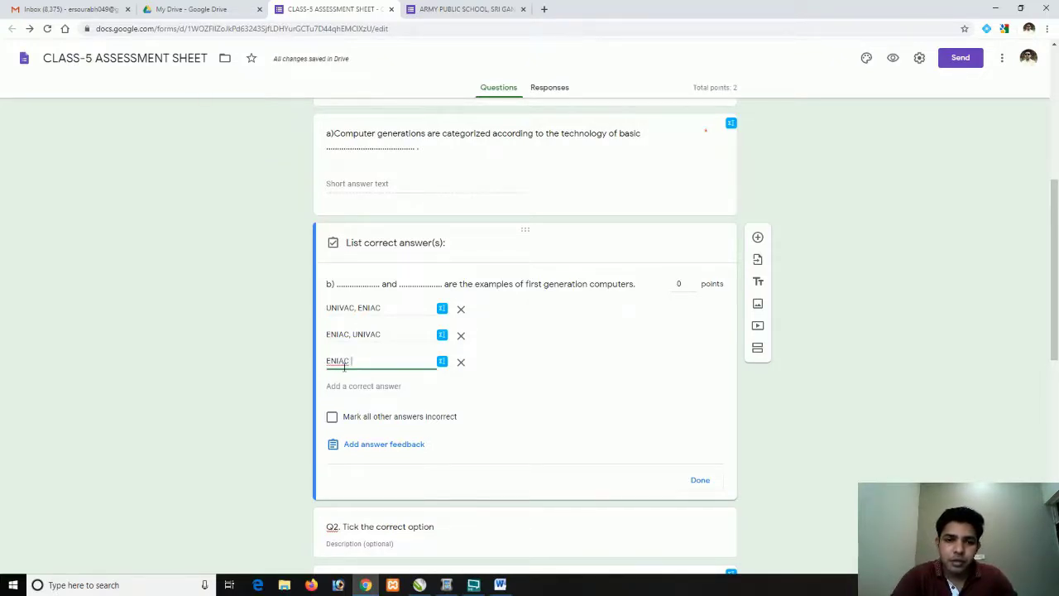
pyautogui.write('NIAC UN')
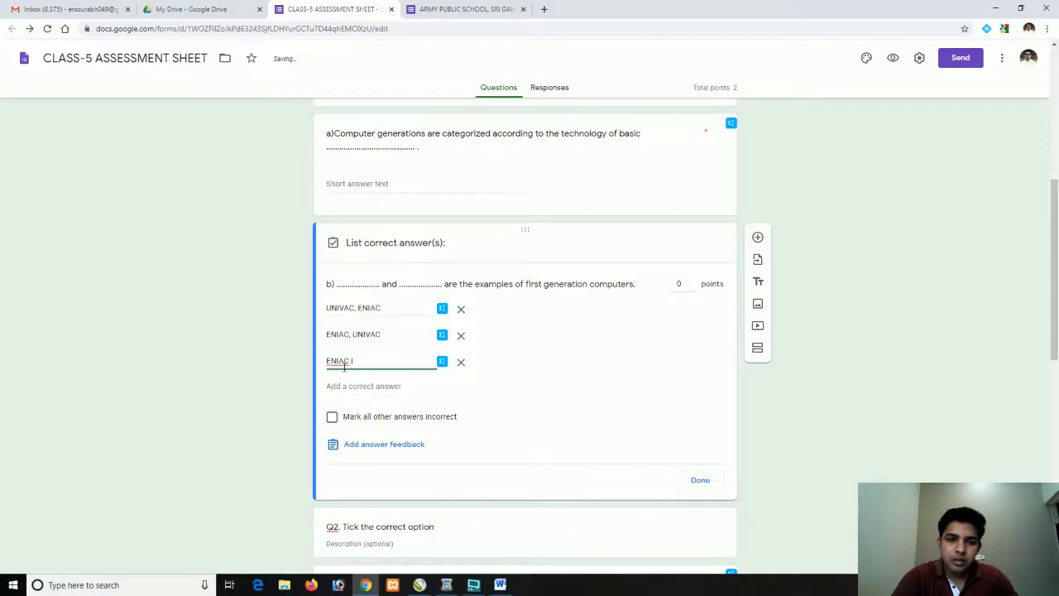
pyautogui.write('NIVAC')
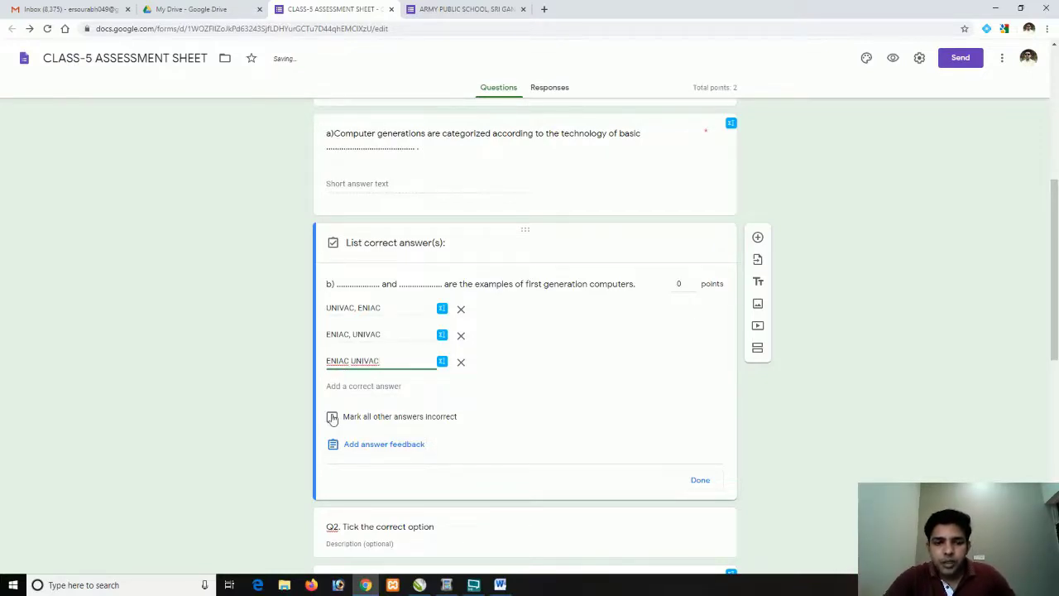
pyautogui.click(331, 417)
pyautogui.click(700, 481)
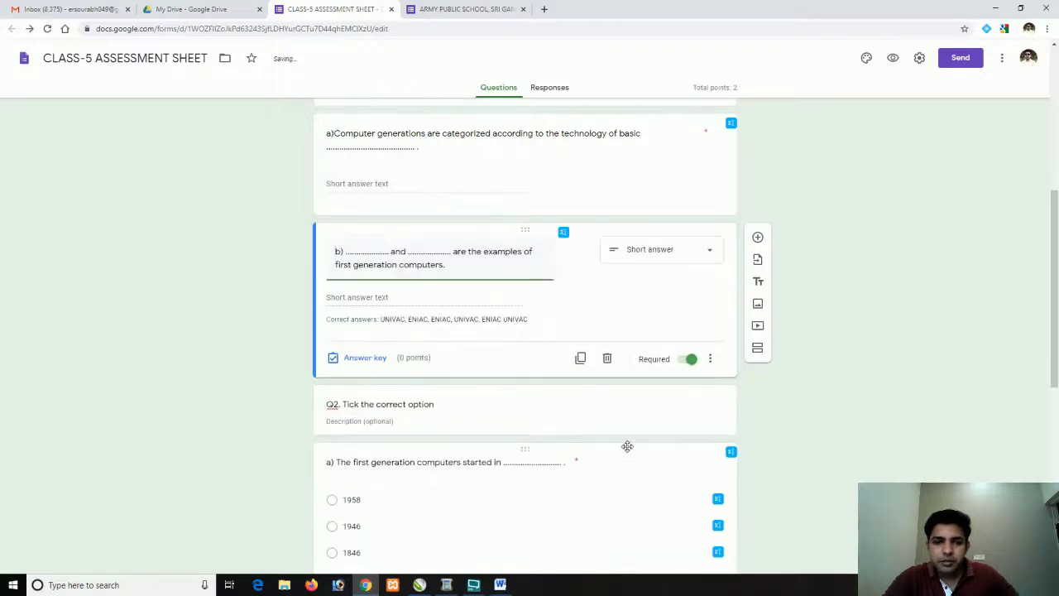
# Mark 1946 as the correct answer to Q2 question a), worth 1 point
pyautogui.scroll(-2, 472, 422)
pyautogui.scroll(-1, 399, 324)
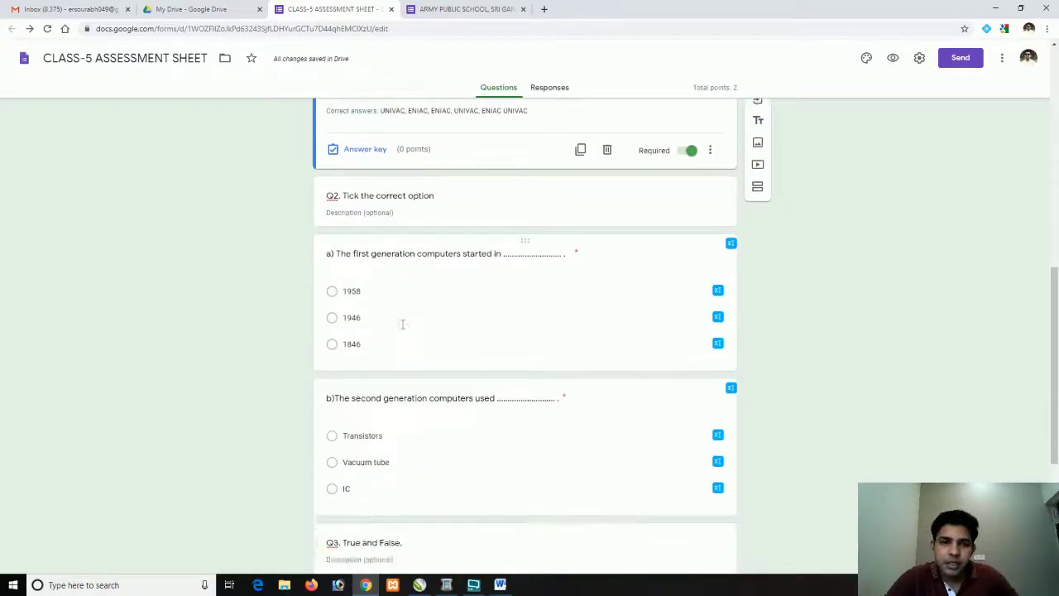
pyautogui.click(444, 279)
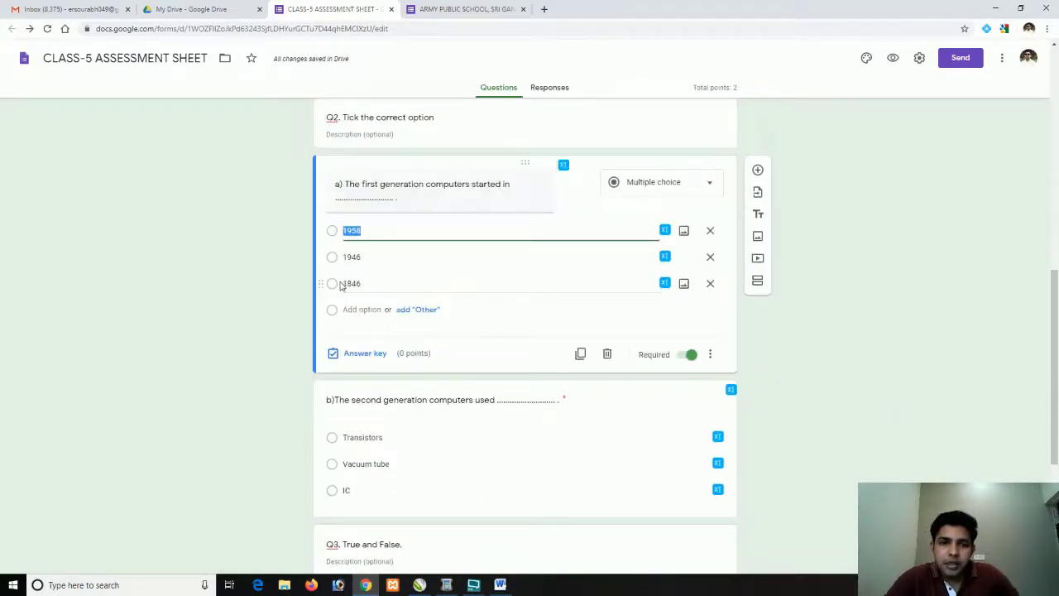
pyautogui.click(343, 352)
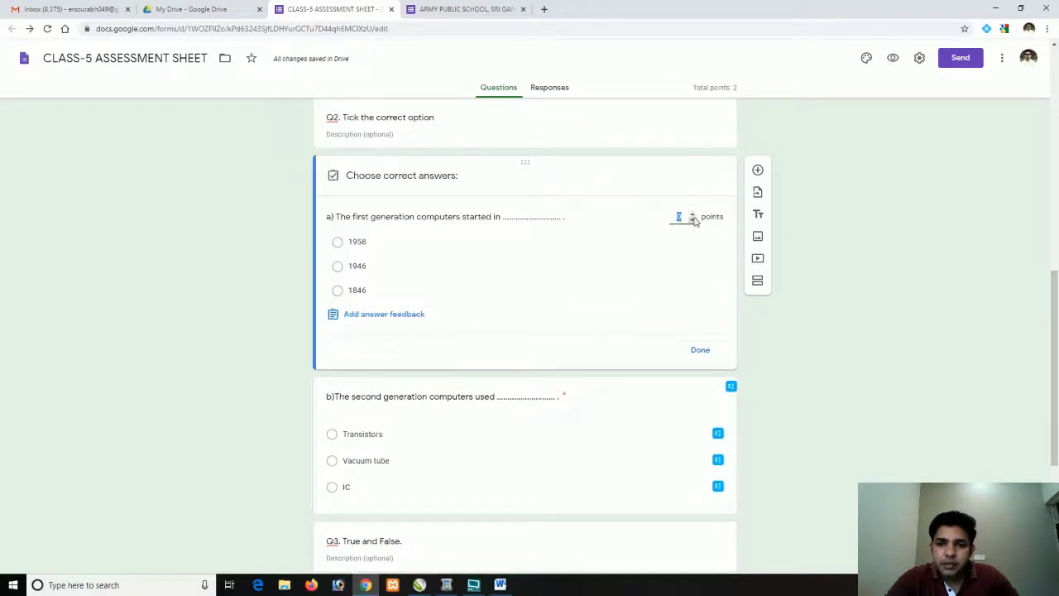
pyautogui.click(338, 267)
pyautogui.click(693, 350)
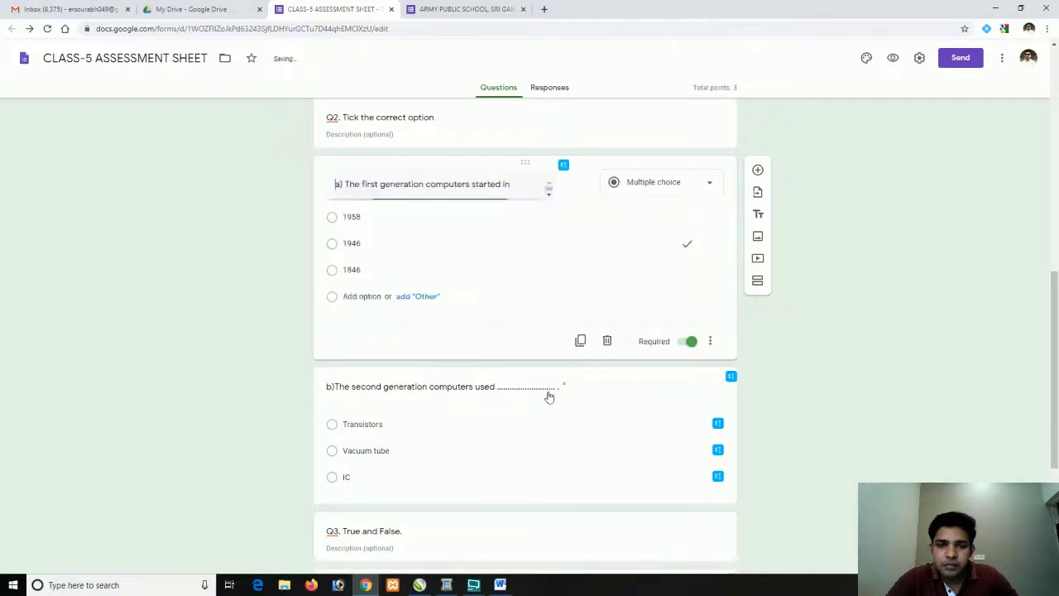
pyautogui.scroll(-1, 473, 416)
pyautogui.click(463, 344)
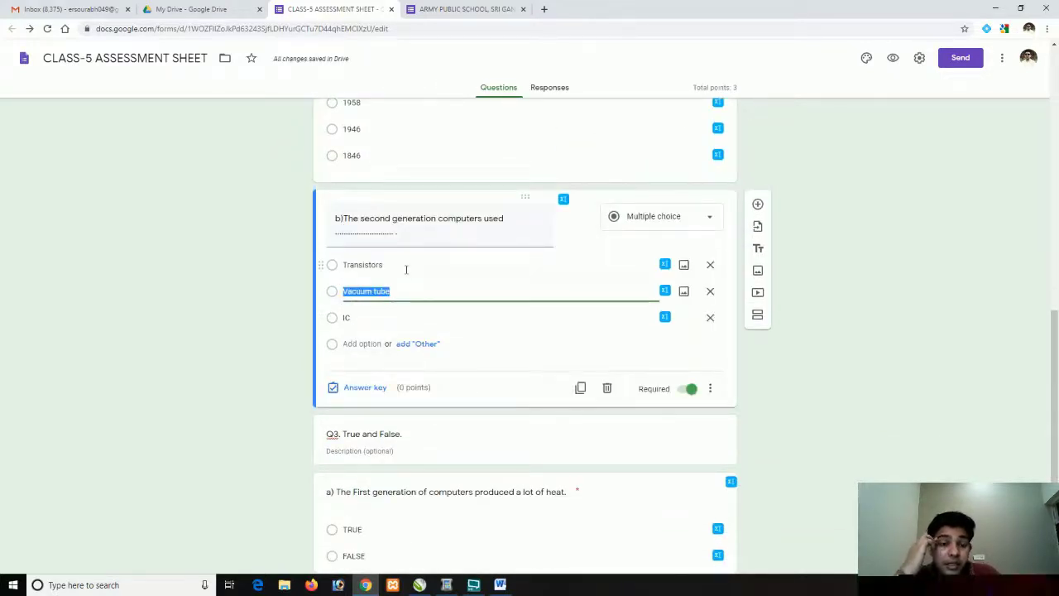
# Set Transistors as the correct answer to Q2 question b), worth 1 point
pyautogui.click(361, 389)
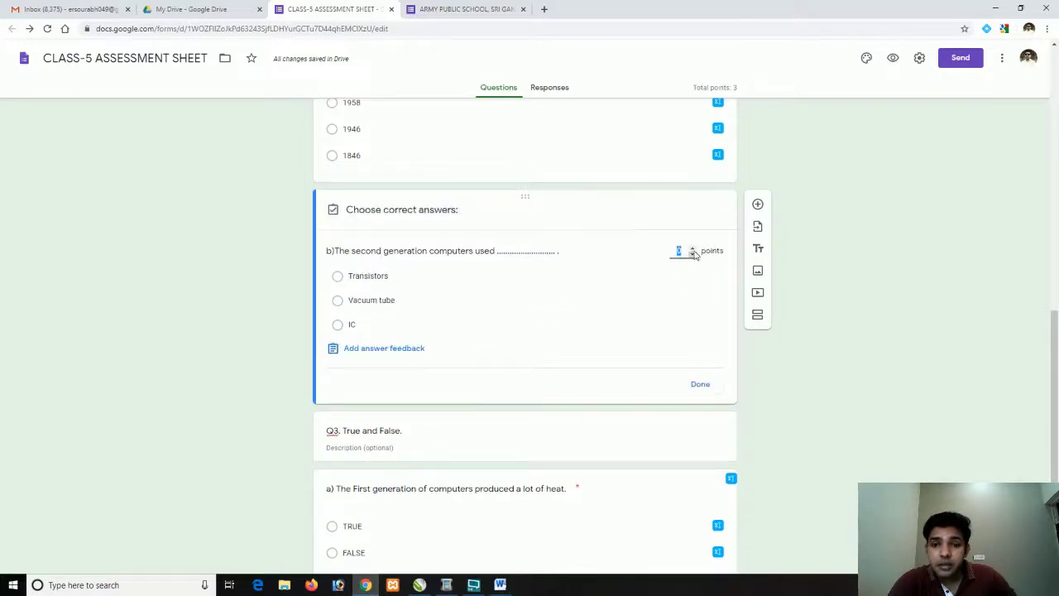
pyautogui.click(337, 276)
pyautogui.click(695, 384)
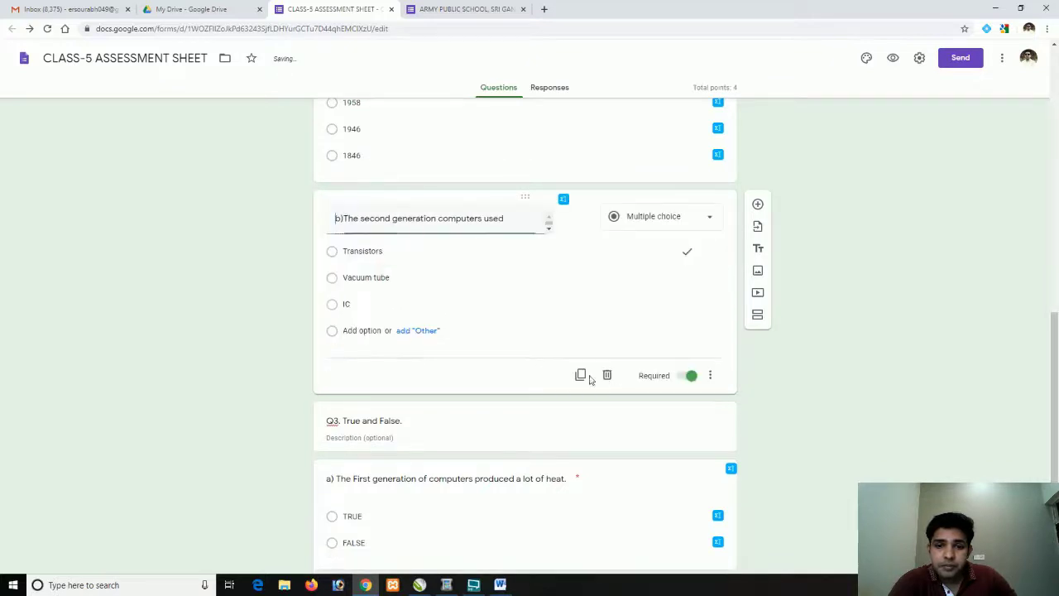
pyautogui.scroll(-2, 466, 418)
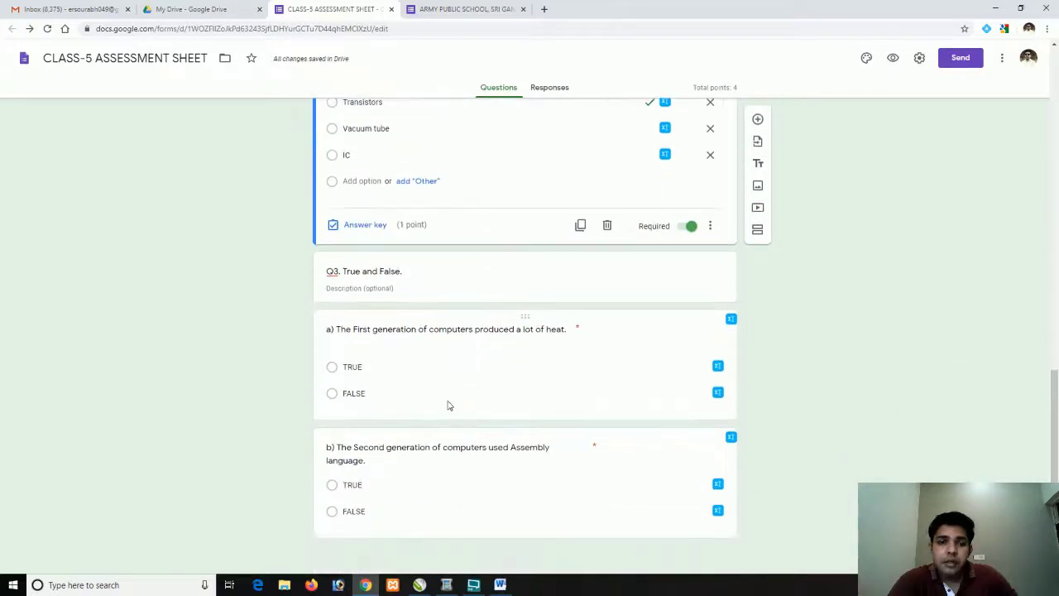
# Mark TRUE as correct for both Q3 true/false questions, 1 point each
pyautogui.click(443, 388)
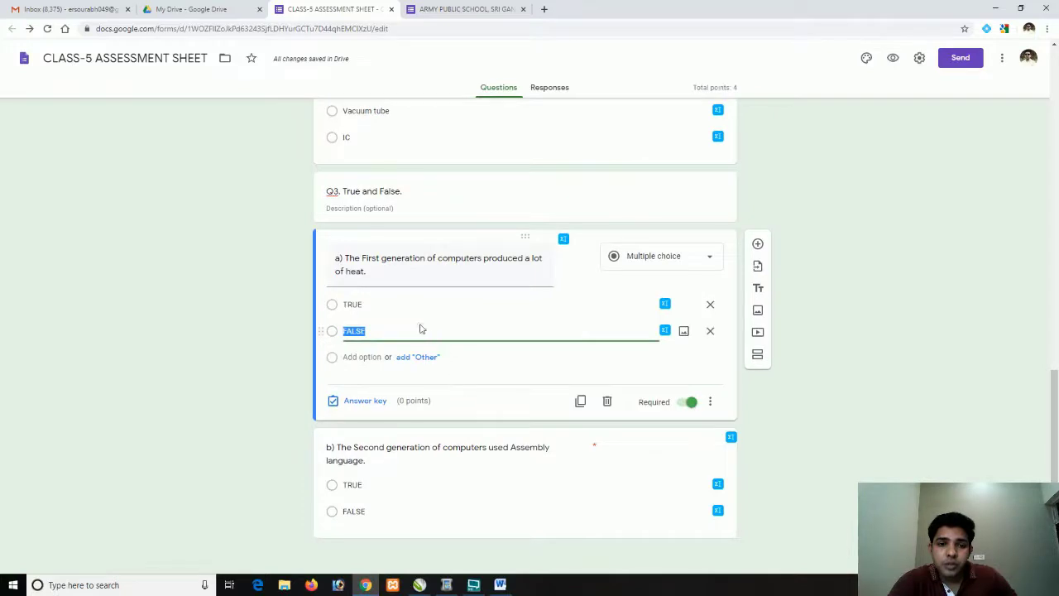
pyautogui.click(368, 402)
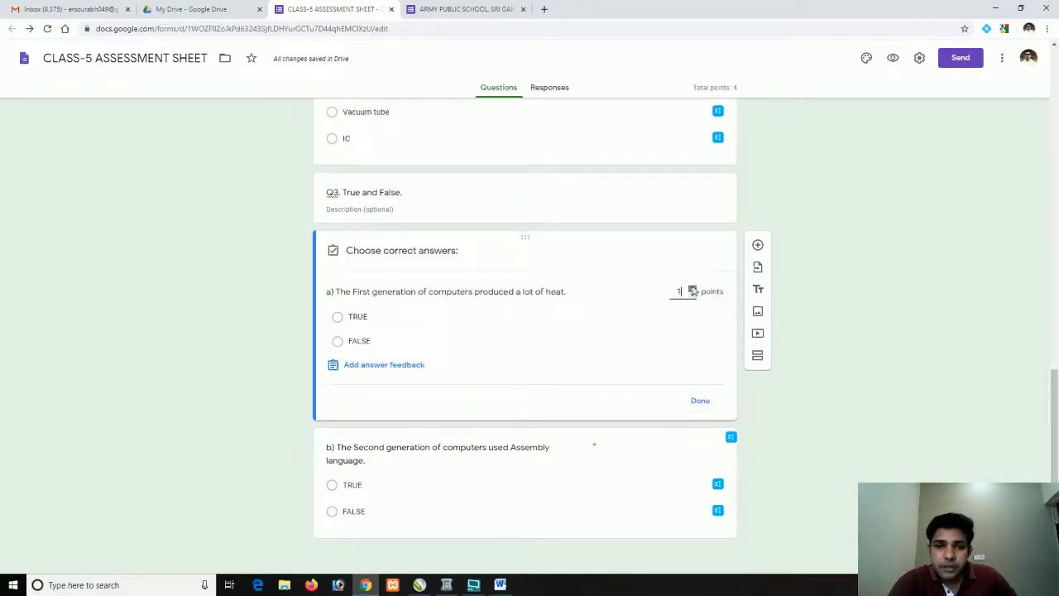
pyautogui.click(692, 293)
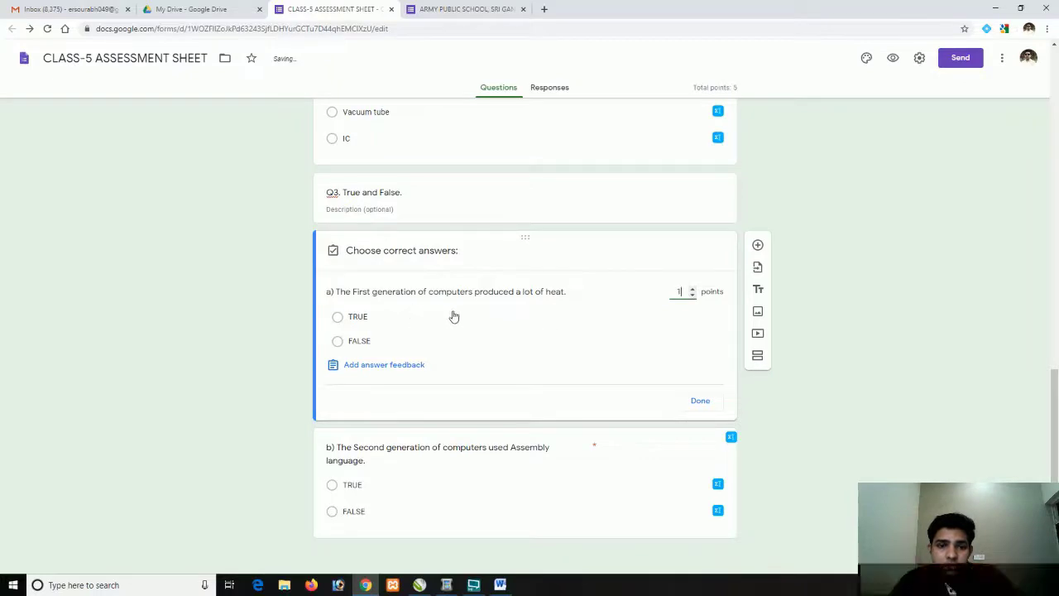
pyautogui.click(338, 318)
pyautogui.click(695, 402)
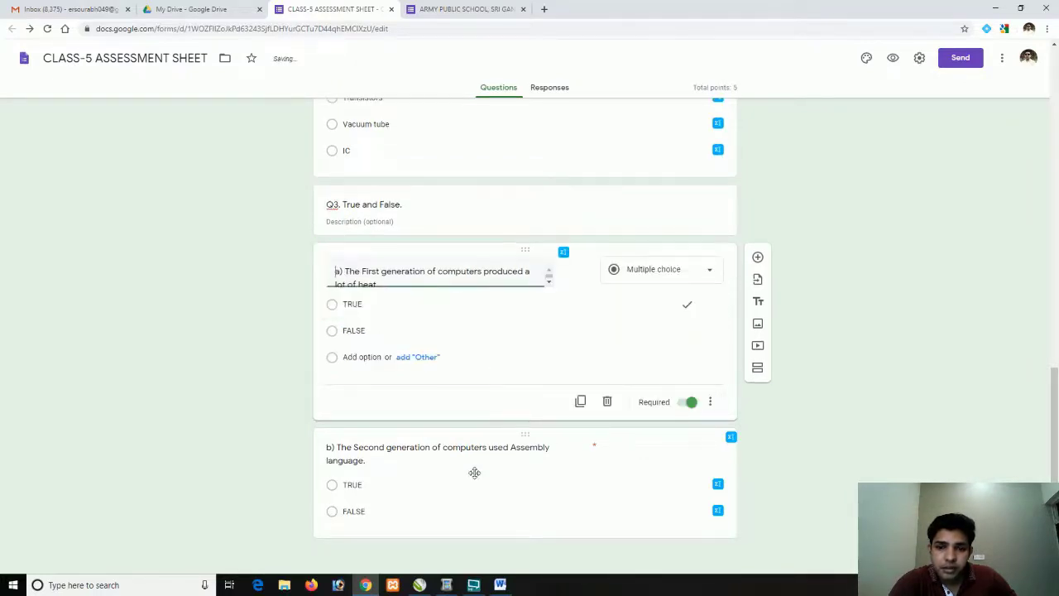
pyautogui.click(487, 480)
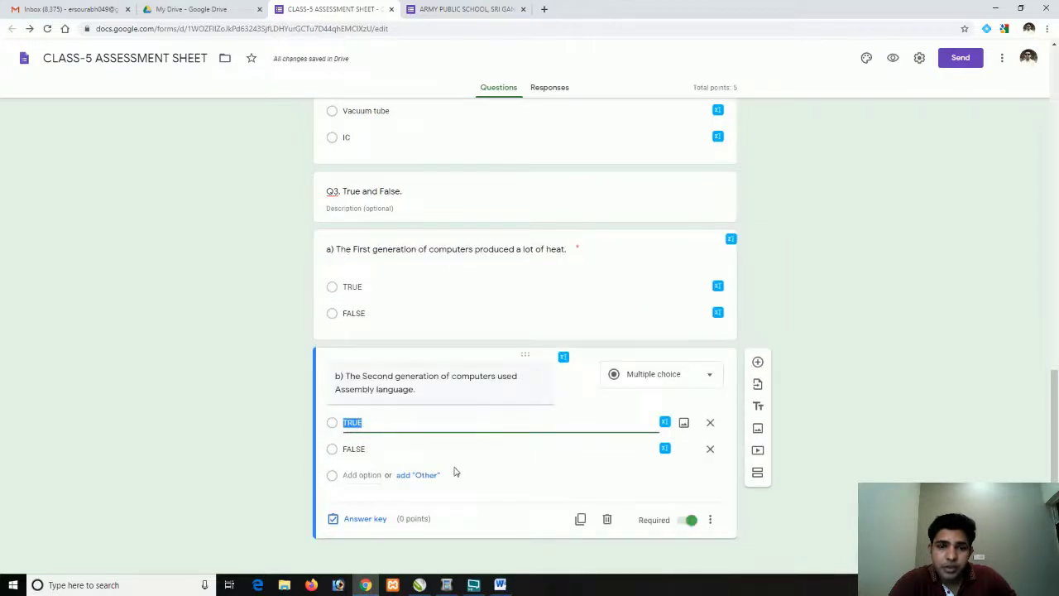
pyautogui.click(365, 519)
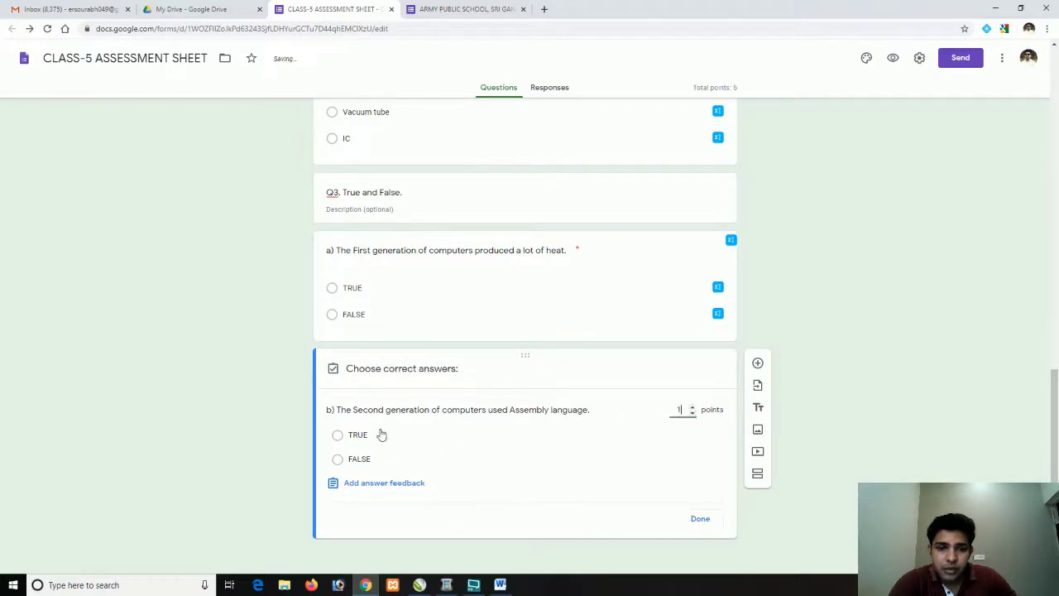
pyautogui.click(337, 435)
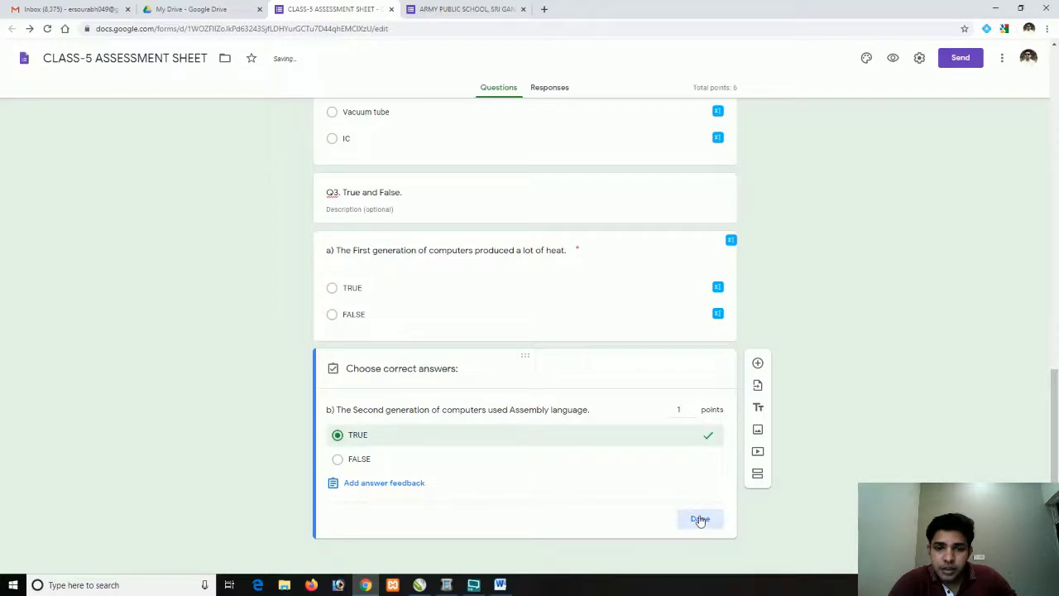
pyautogui.click(702, 520)
pyautogui.scroll(15, 518, 422)
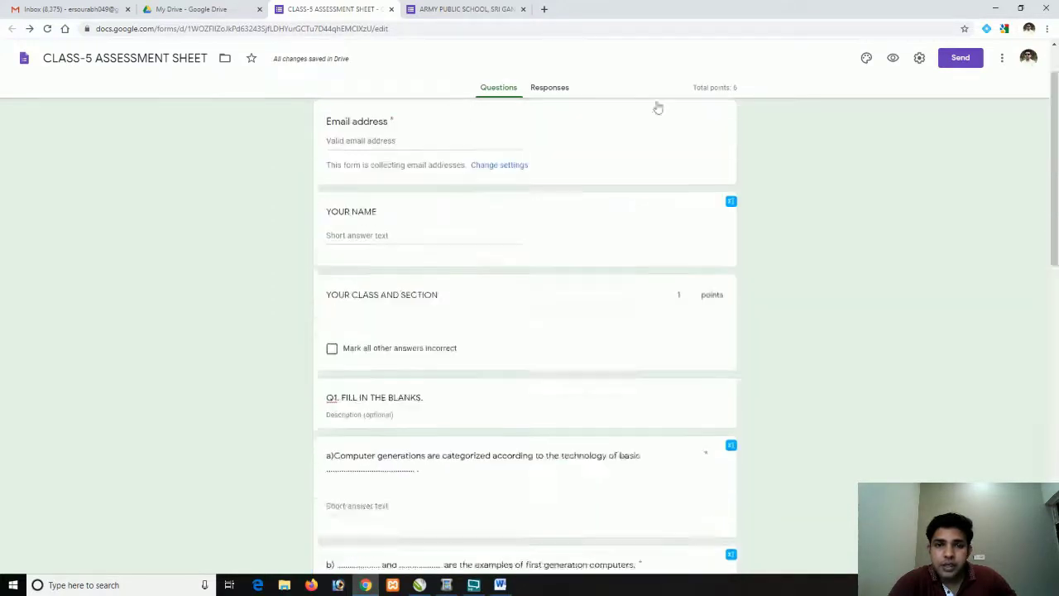
# Preview the quiz to check each question's points, noting Q1 b) still at 0
pyautogui.click(893, 60)
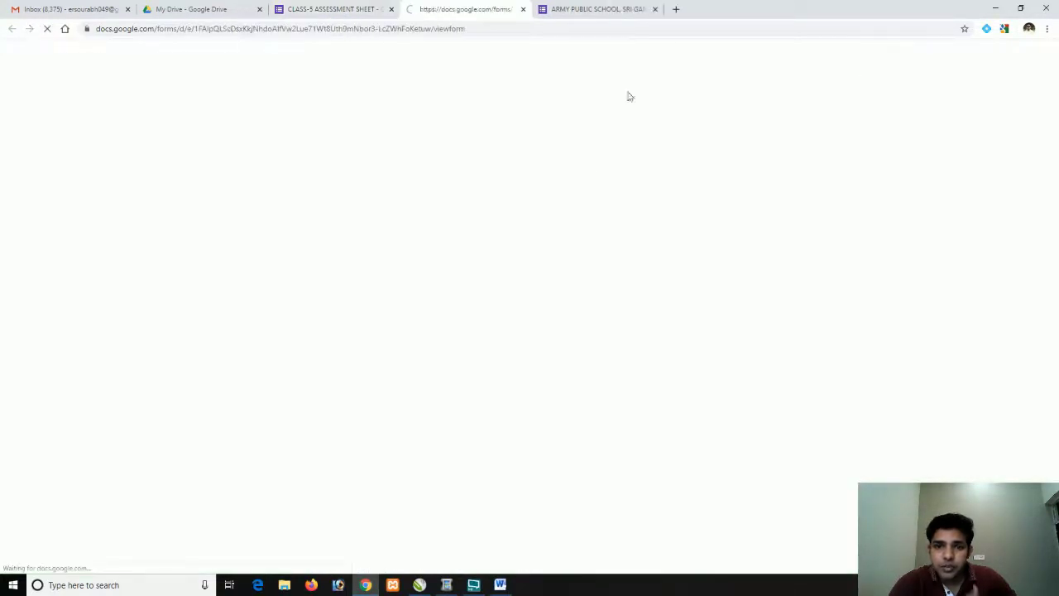
pyautogui.click(654, 9)
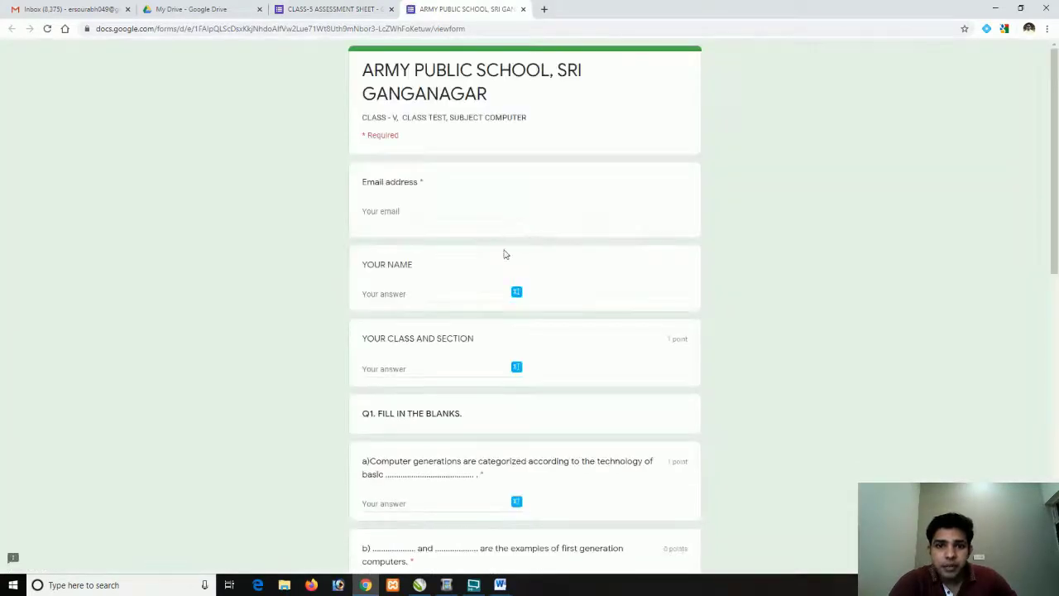
pyautogui.scroll(-2, 401, 303)
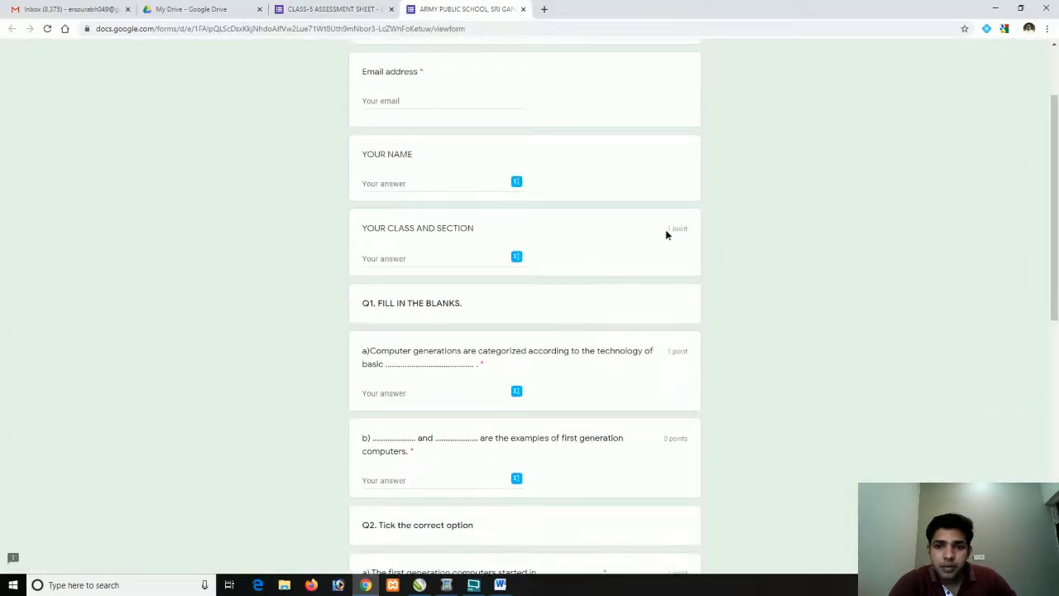
pyautogui.moveTo(665, 234); pyautogui.dragTo(685, 234)
pyautogui.scroll(-2, 673, 346)
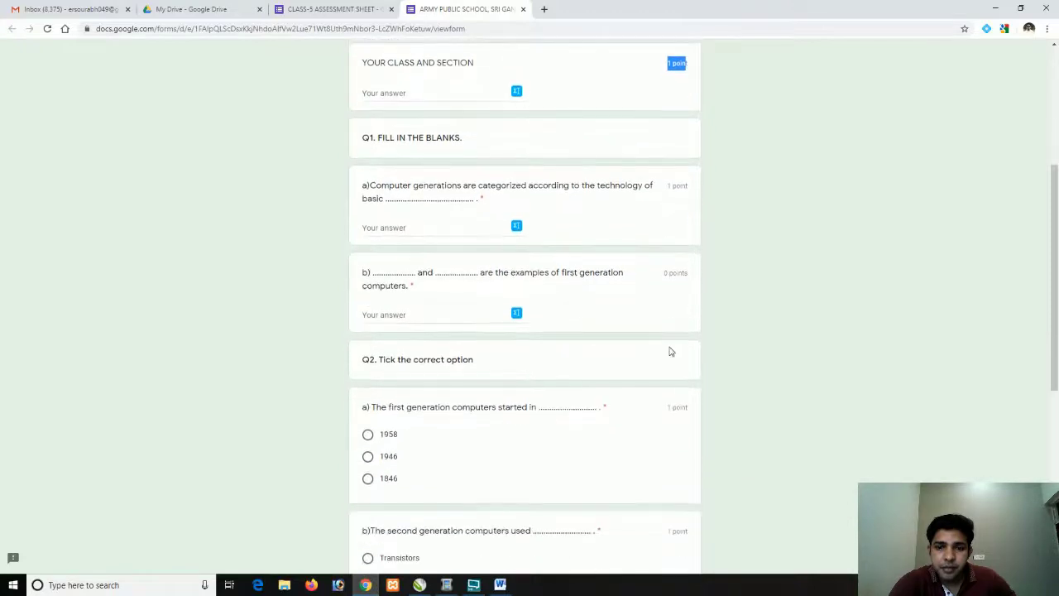
pyautogui.scroll(-1, 671, 352)
pyautogui.moveTo(687, 229); pyautogui.dragTo(645, 329)
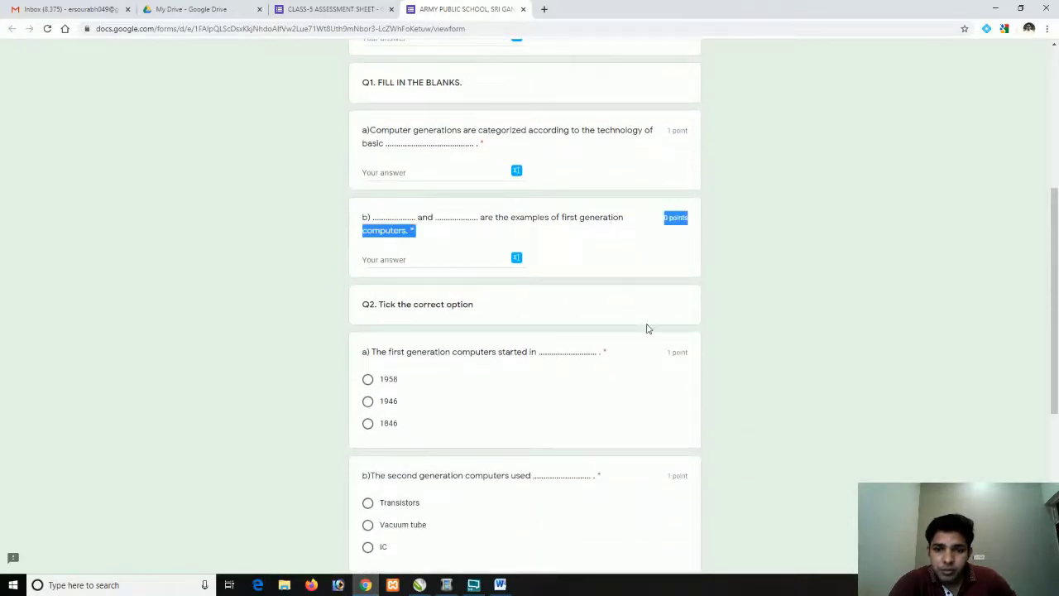
pyautogui.scroll(-6, 644, 348)
pyautogui.scroll(6, 645, 351)
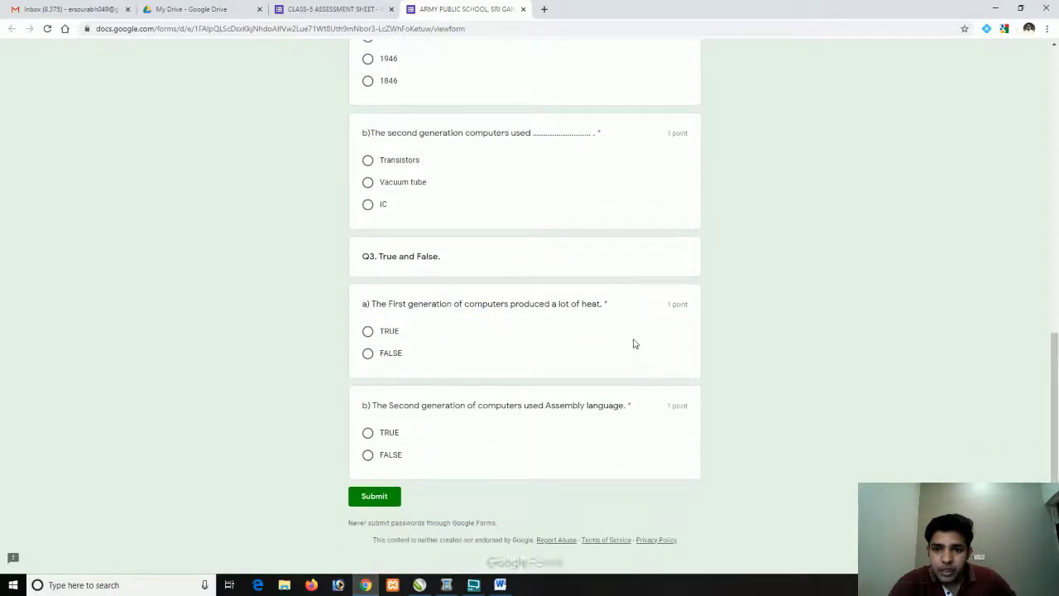
pyautogui.click(451, 370)
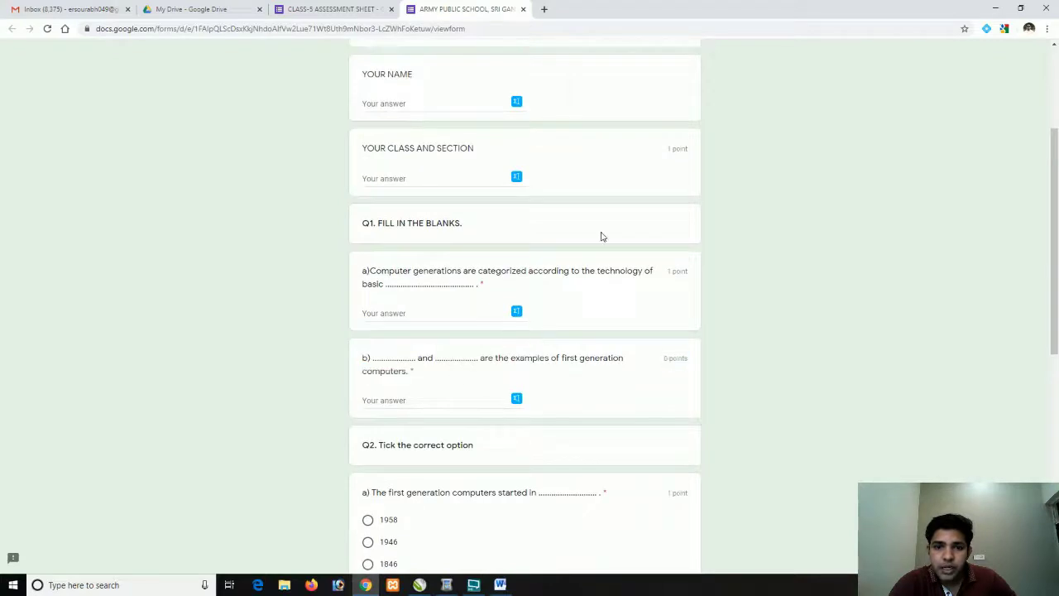
pyautogui.scroll(1, 601, 234)
pyautogui.moveTo(648, 203); pyautogui.dragTo(679, 204)
pyautogui.click(323, 6)
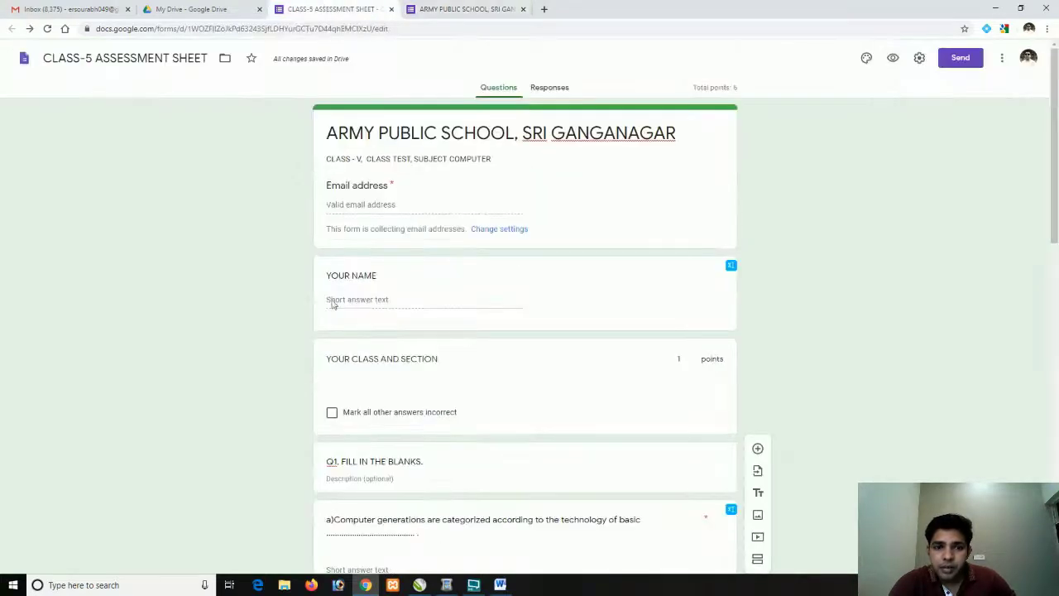
# Set YOUR CLASS AND SECTION to 0 points in its answer key and reload the preview
pyautogui.click(499, 379)
pyautogui.scroll(-1, 520, 405)
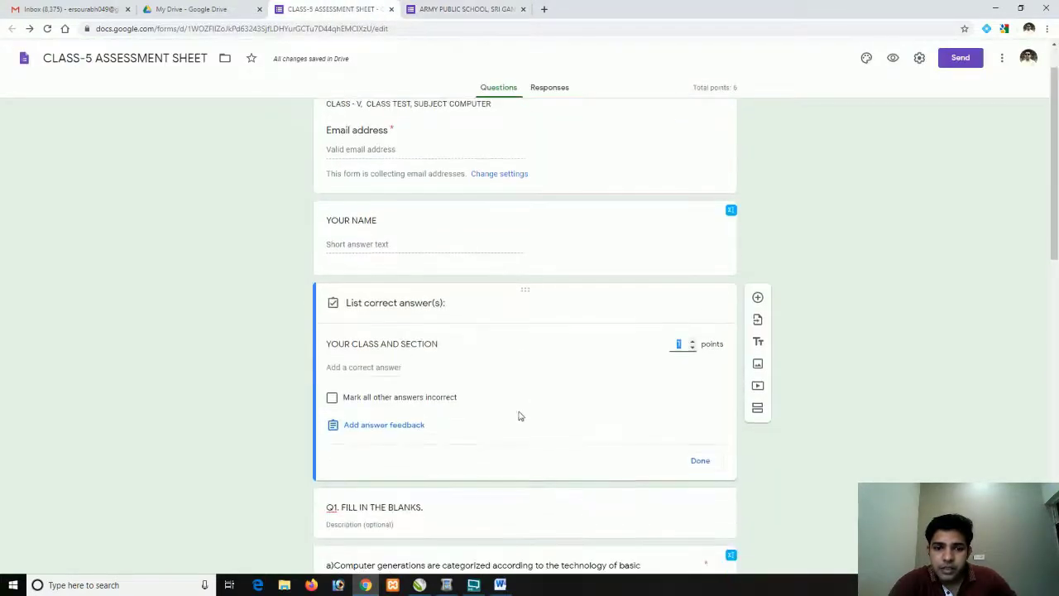
pyautogui.click(700, 462)
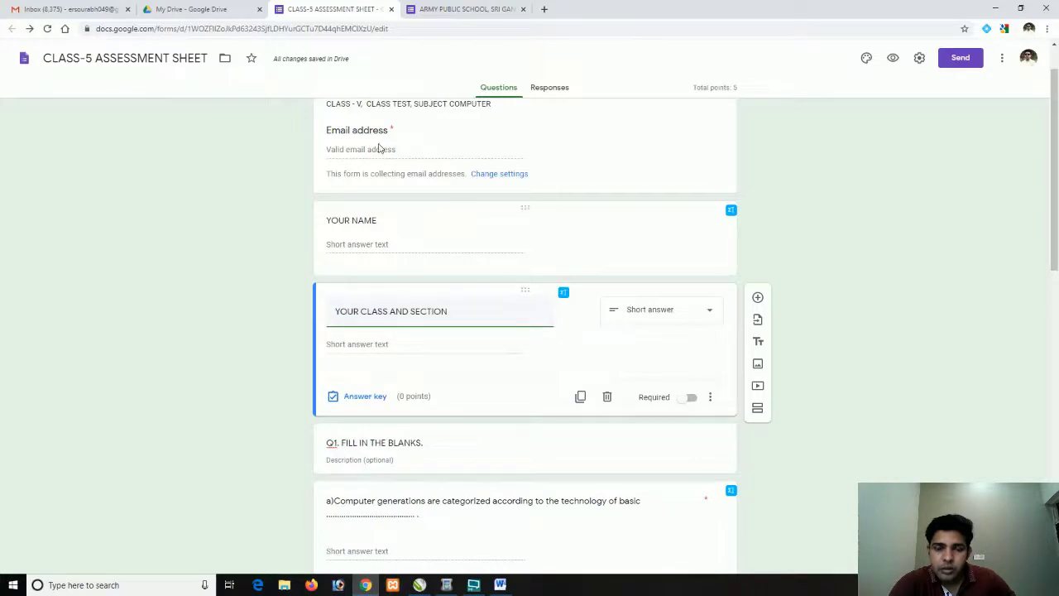
pyautogui.click(451, 10)
pyautogui.click(453, 28)
pyautogui.press('Return')
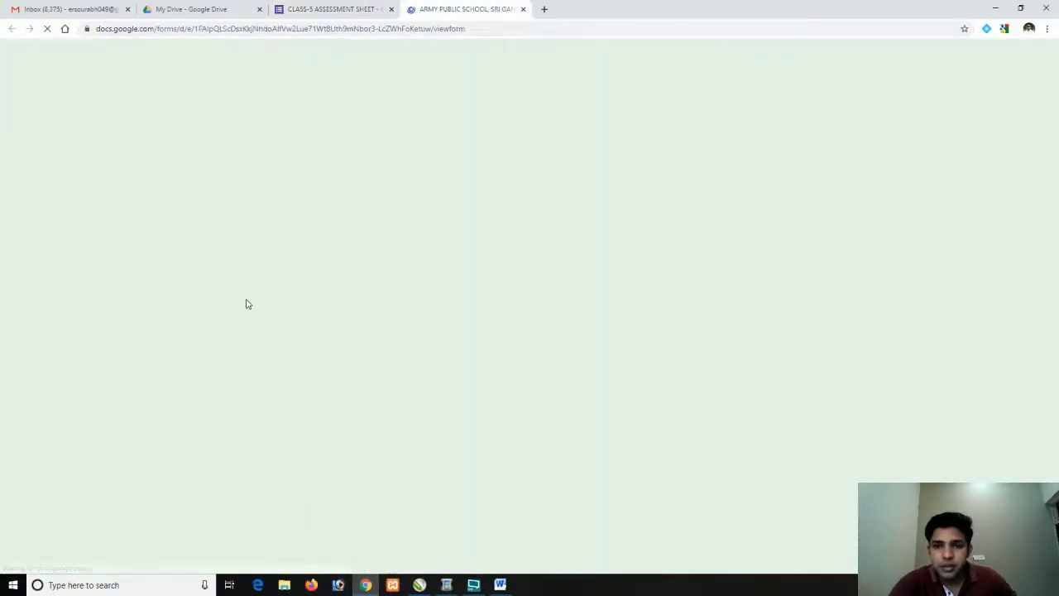
# Give fill-in-the-blank question b) 1 point in its answer key
pyautogui.click(321, 8)
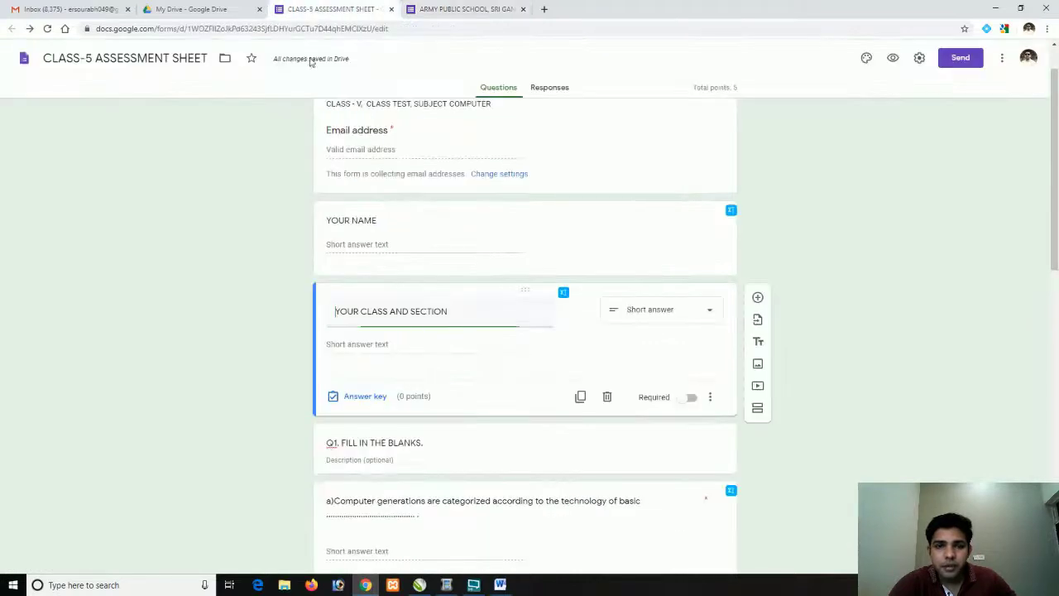
pyautogui.scroll(-4, 289, 352)
pyautogui.scroll(-1, 291, 355)
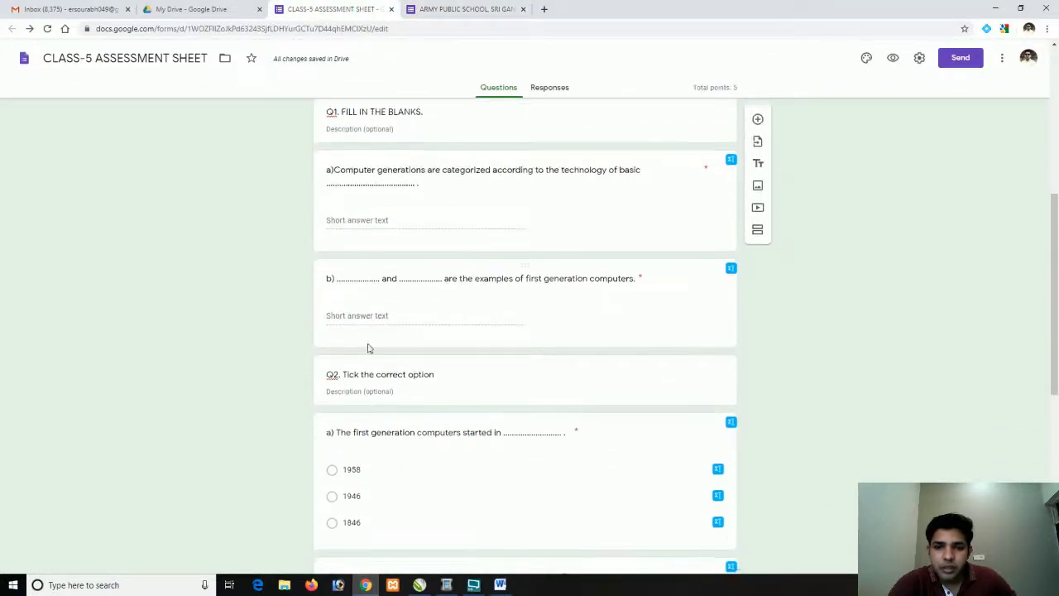
pyautogui.click(569, 310)
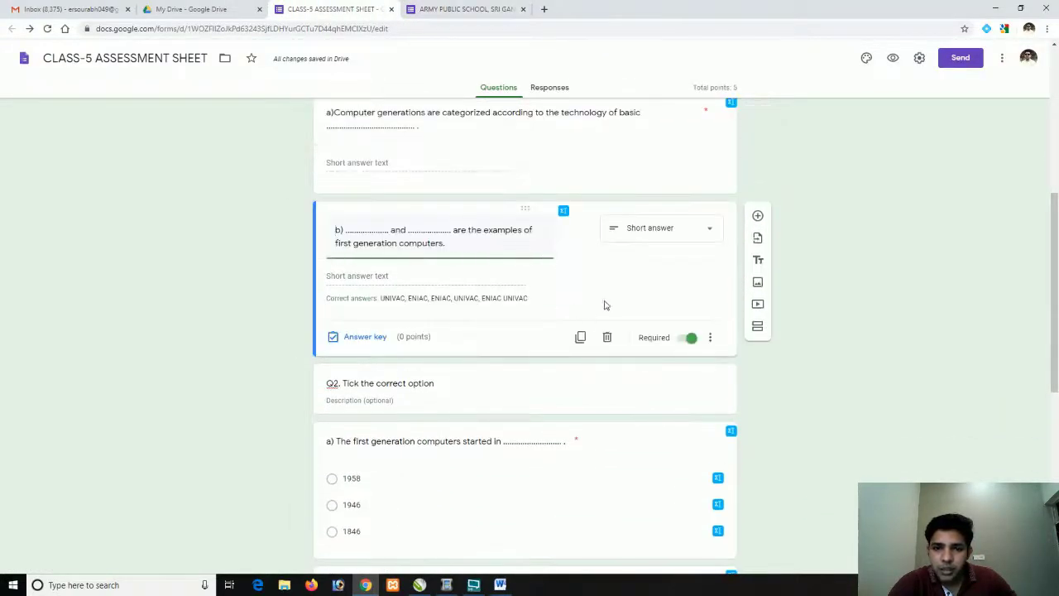
pyautogui.click(356, 337)
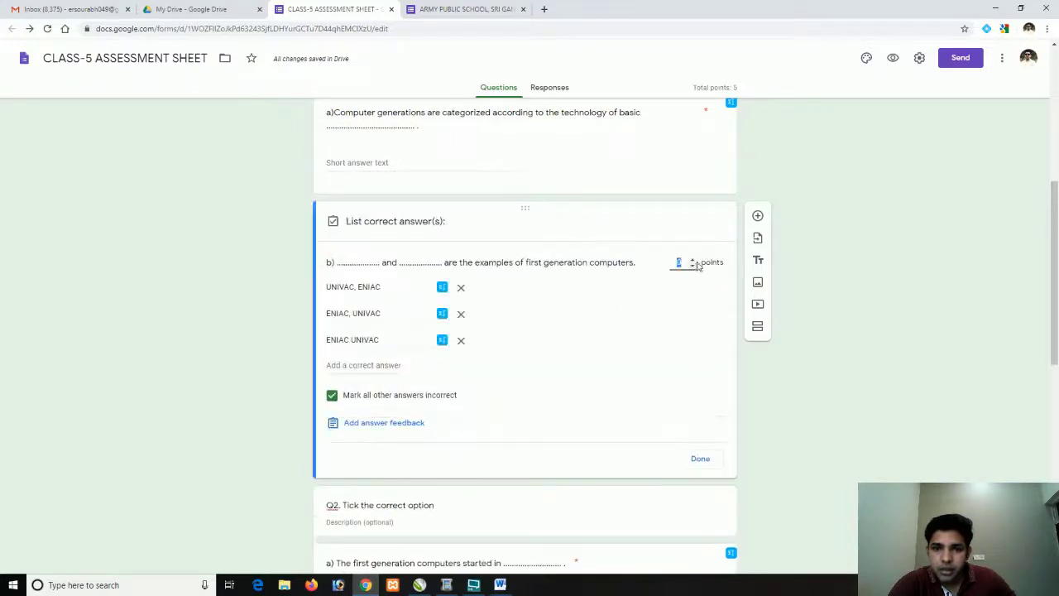
pyautogui.click(692, 260)
pyautogui.click(700, 458)
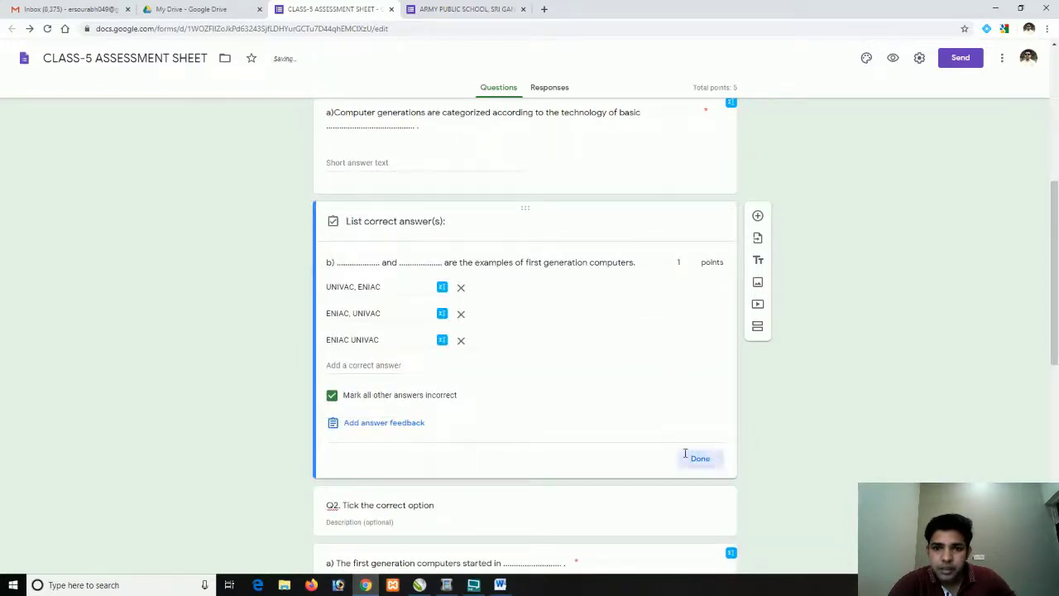
pyautogui.click(465, 9)
pyautogui.click(282, 28)
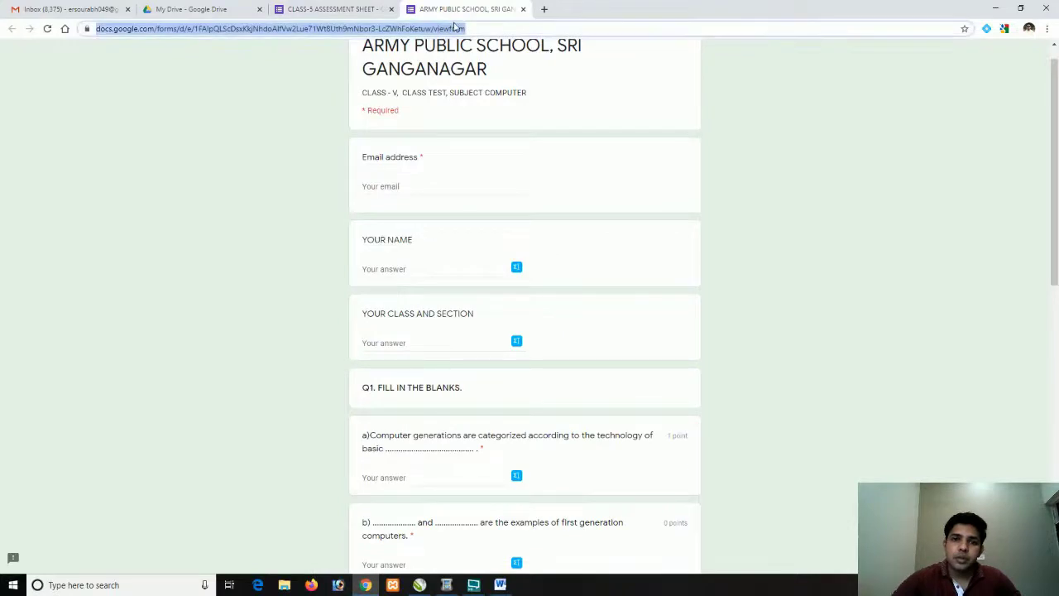
pyautogui.press('Return')
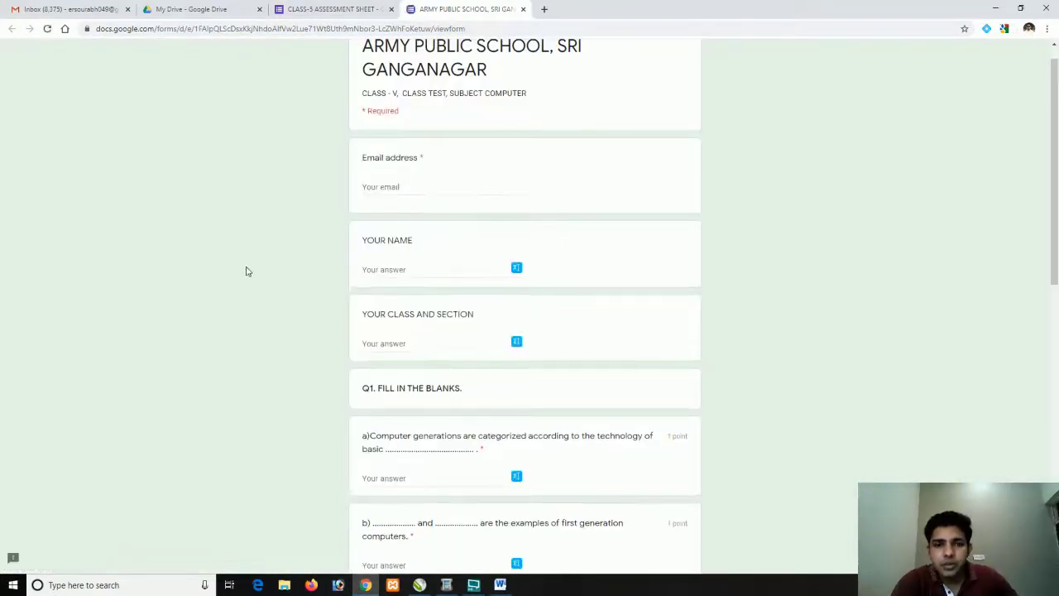
pyautogui.scroll(-3, 246, 273)
pyautogui.scroll(-5, 246, 273)
pyautogui.scroll(10, 246, 281)
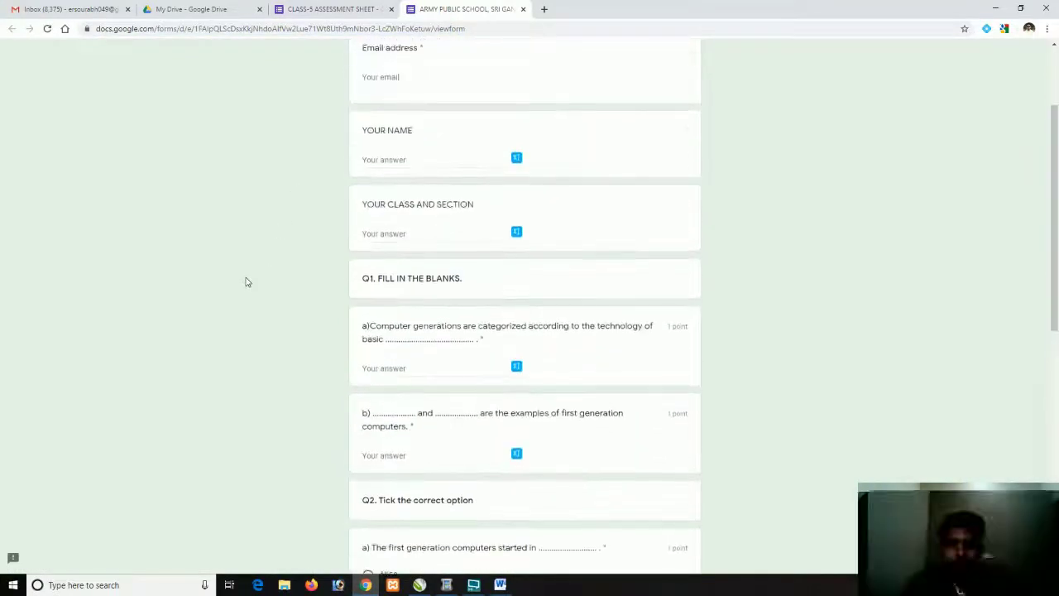
pyautogui.scroll(-10, 246, 280)
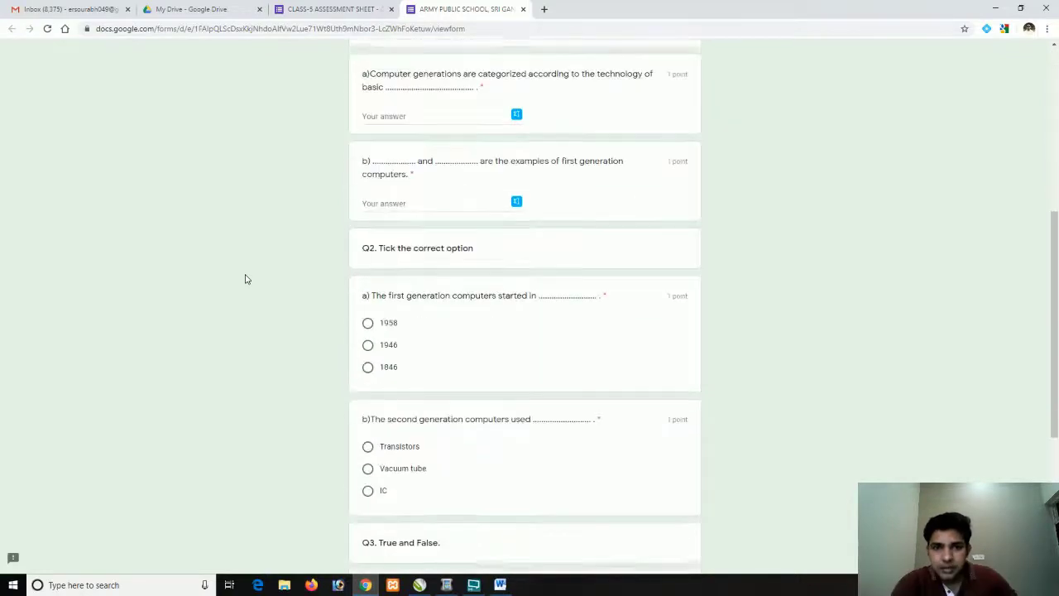
pyautogui.scroll(10, 246, 279)
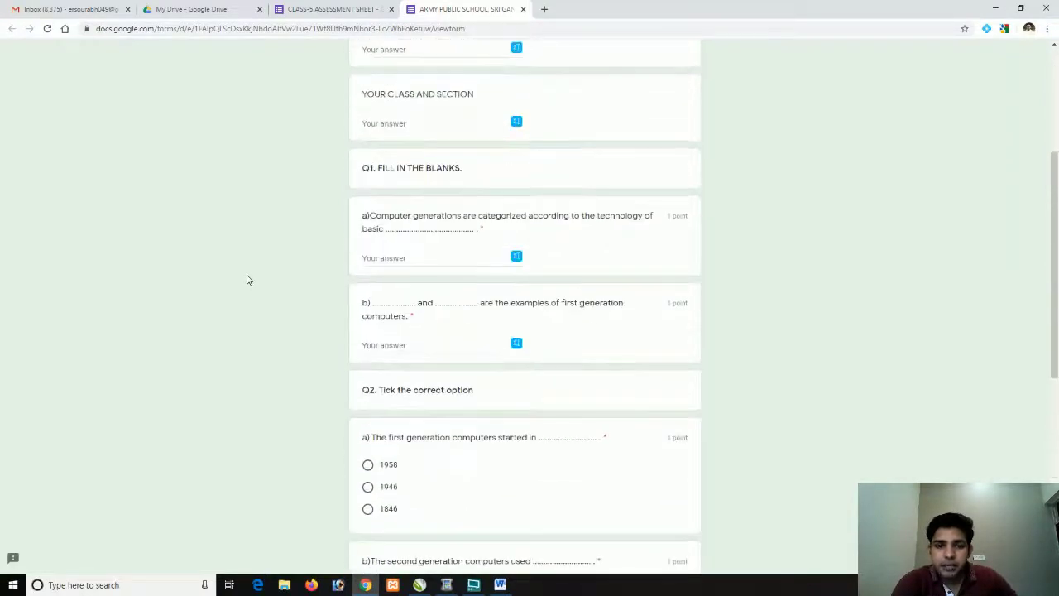
pyautogui.click(339, 10)
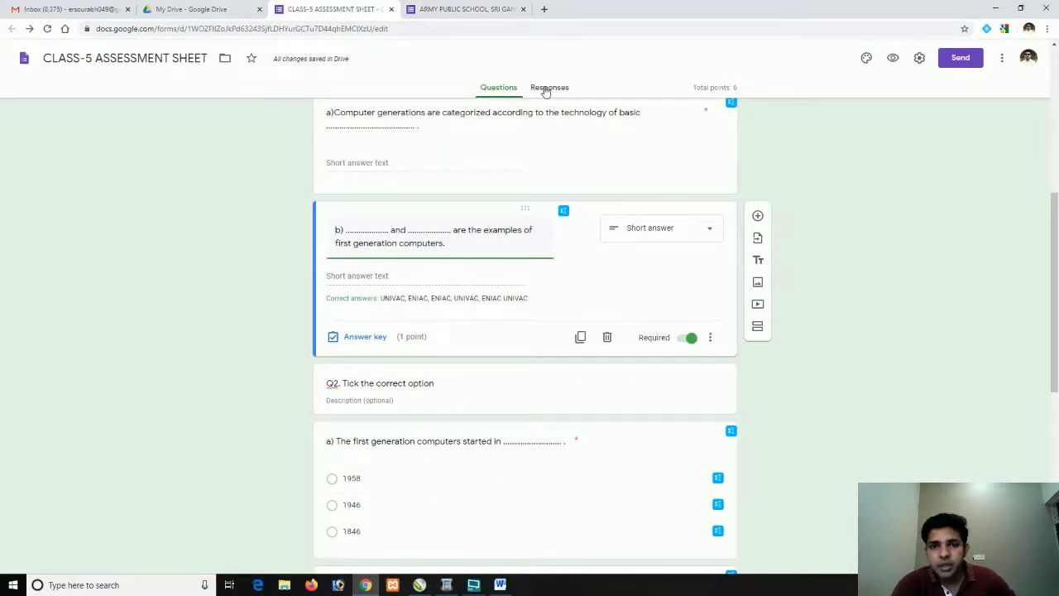
# Copy the quiz's link from the Send form dialog's link tab to the clipboard
pyautogui.click(968, 60)
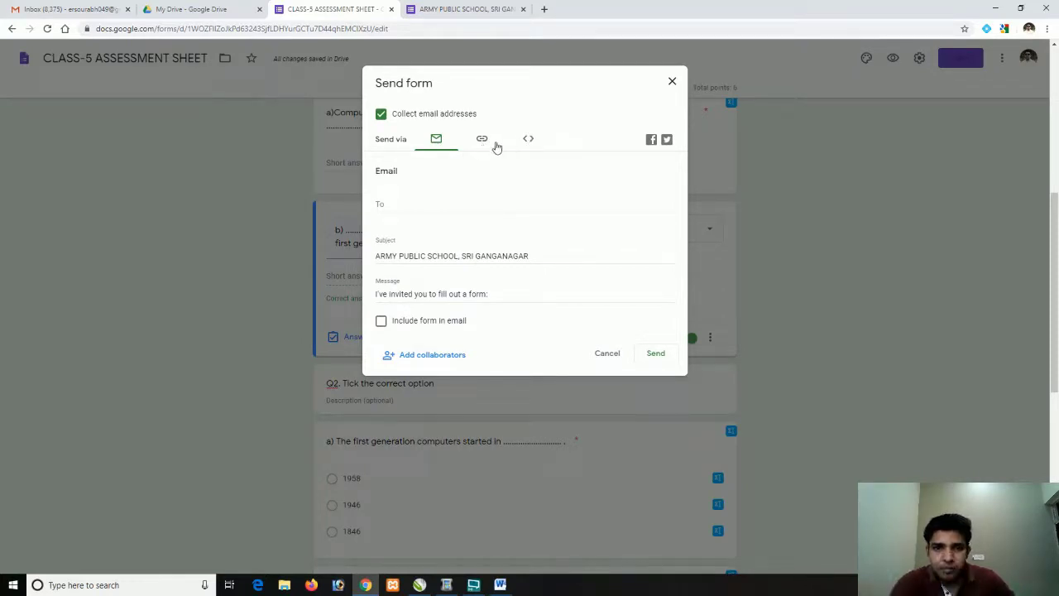
pyautogui.click(398, 207)
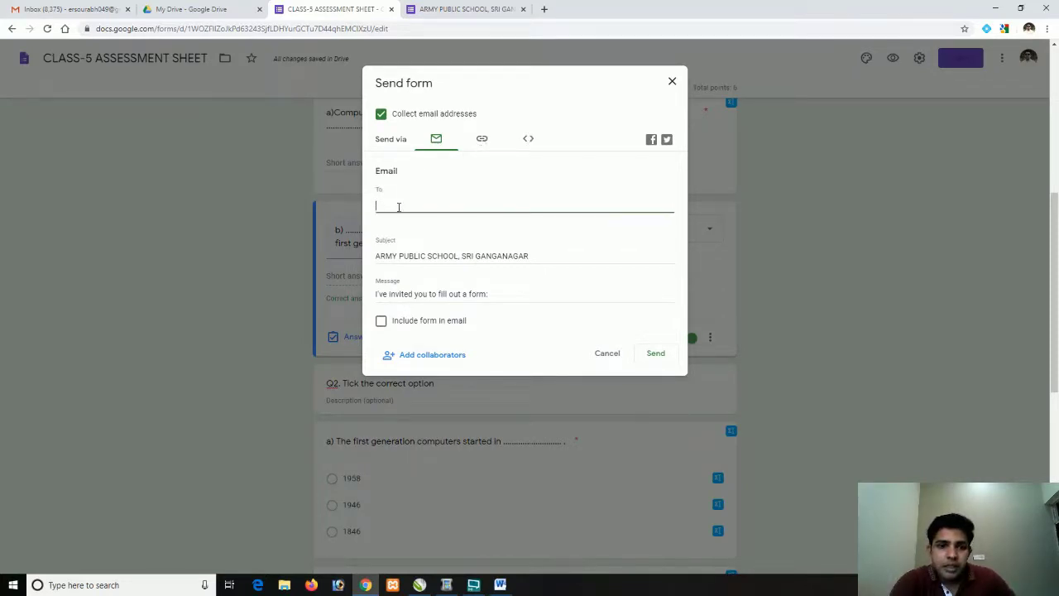
pyautogui.click(481, 139)
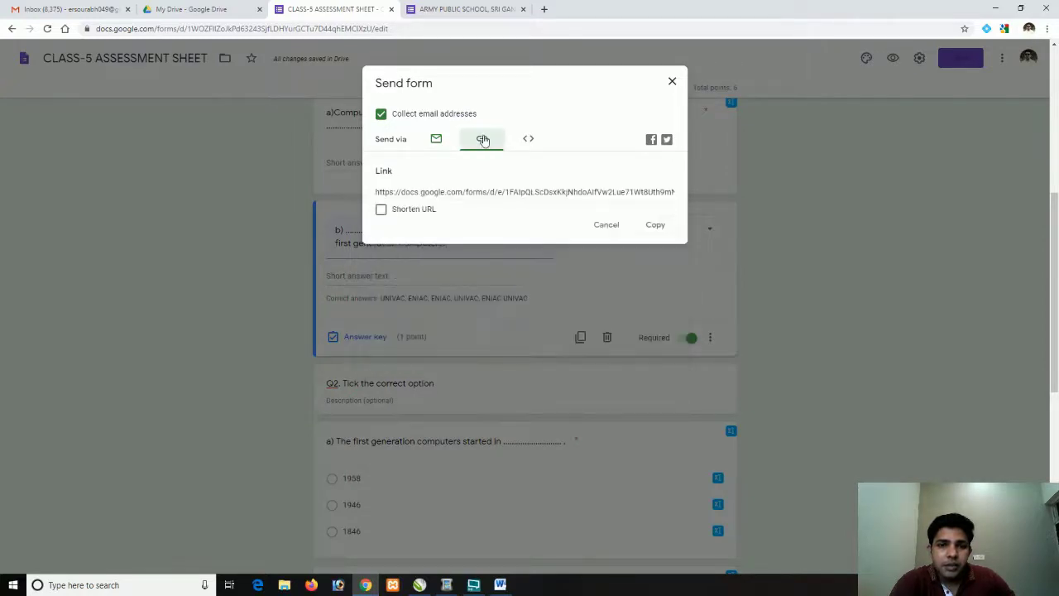
pyautogui.click(480, 193)
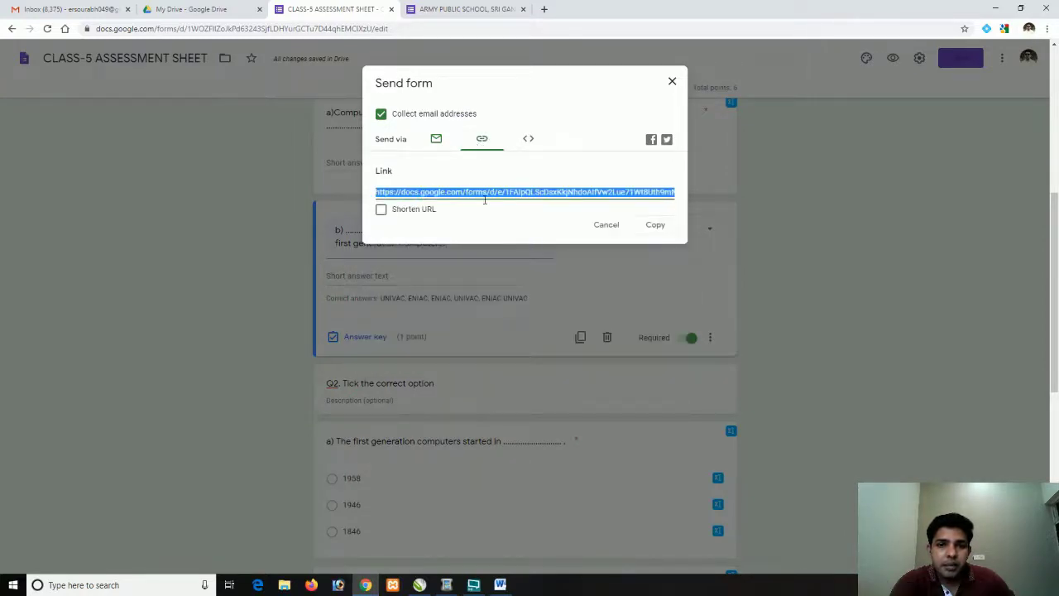
pyautogui.click(654, 225)
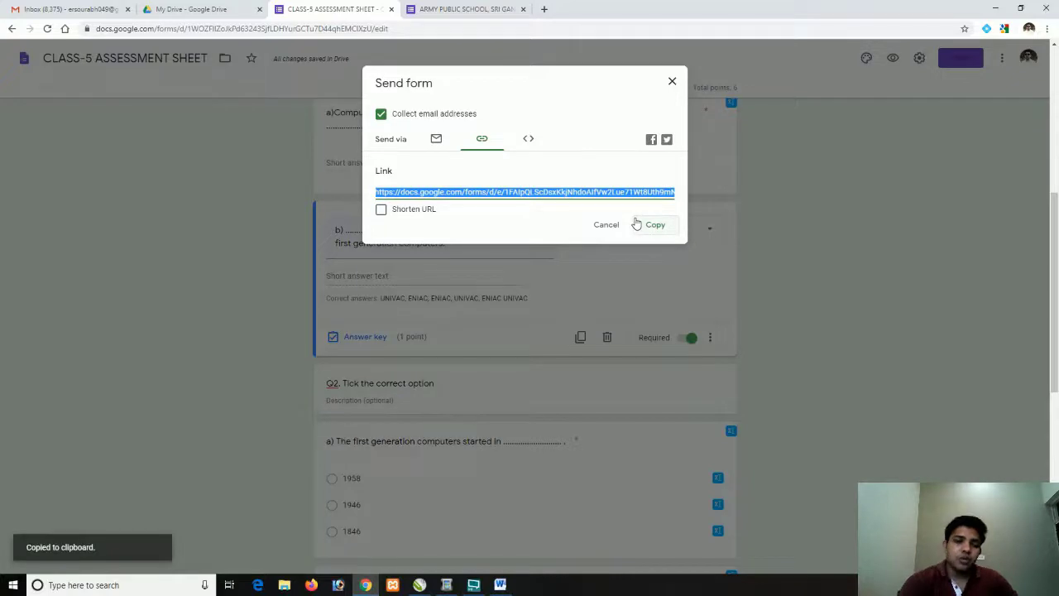
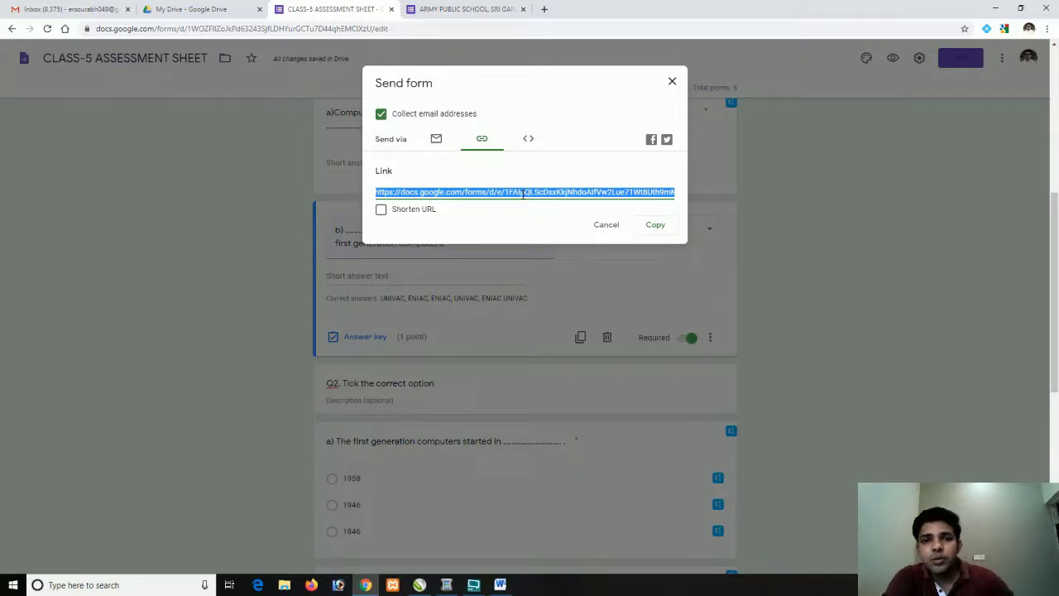
# Load the copied quiz share link in a new tab to show the live Class-V computer test
pyautogui.click(450, 8)
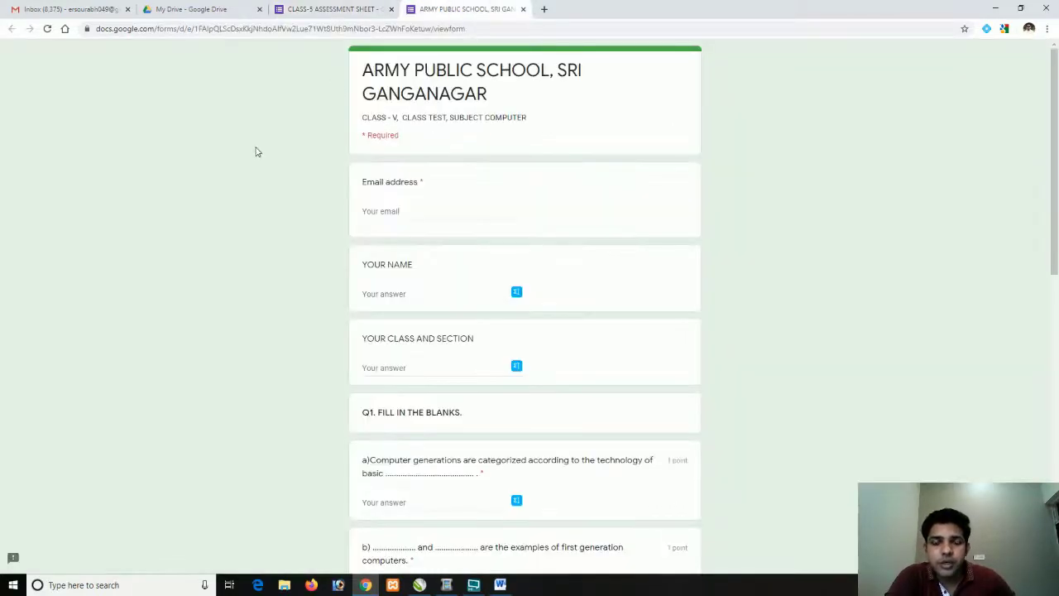
pyautogui.scroll(-2, 255, 152)
pyautogui.scroll(-2, 256, 152)
pyautogui.scroll(5, 255, 152)
pyautogui.click(331, 8)
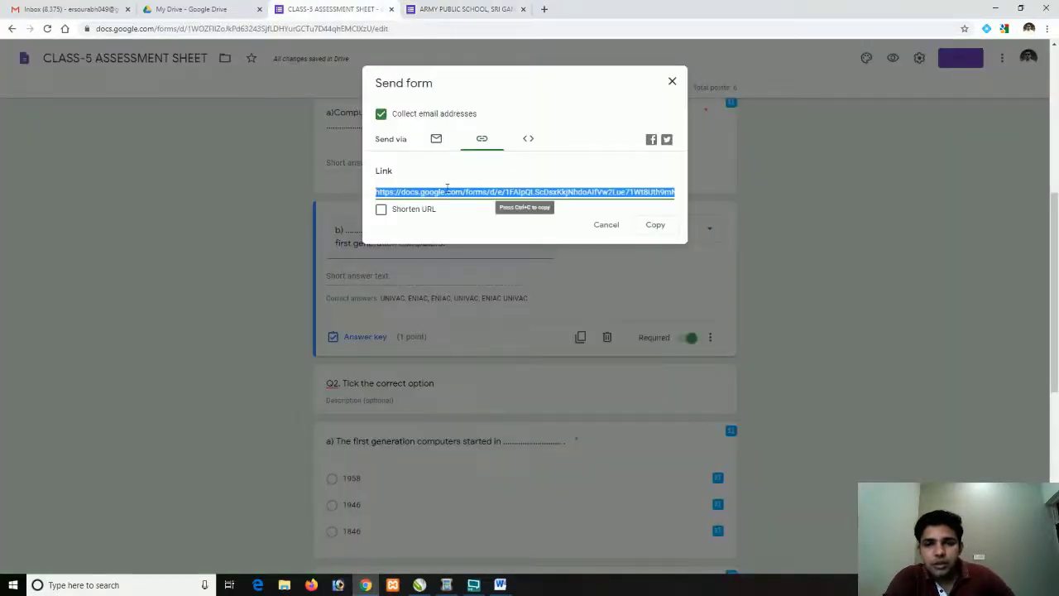
pyautogui.hotkey('ctrl', 't')
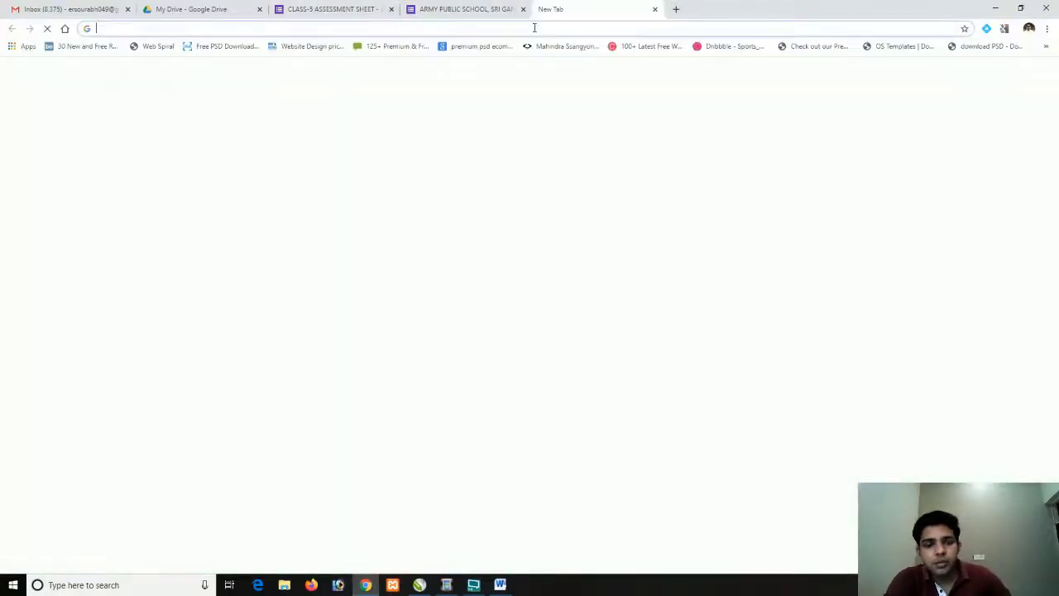
pyautogui.write('https://docs.google.com/forms/d/e/1FAIpQLScDsxKkjNhdoAlfVw2Lue71Wt8Uth9mNbor3-LcZWhFoKetuw/viewform?usp=sf_link')
pyautogui.press('Return')
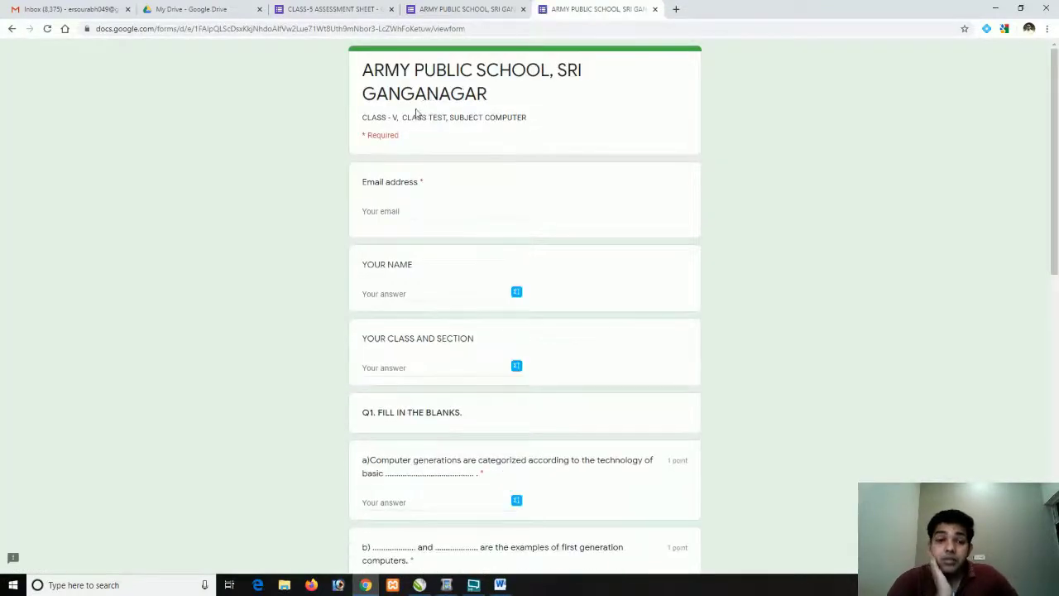
pyautogui.scroll(-1, 348, 170)
# Fill in the respondent's email address, name and class V C
pyautogui.click(369, 155)
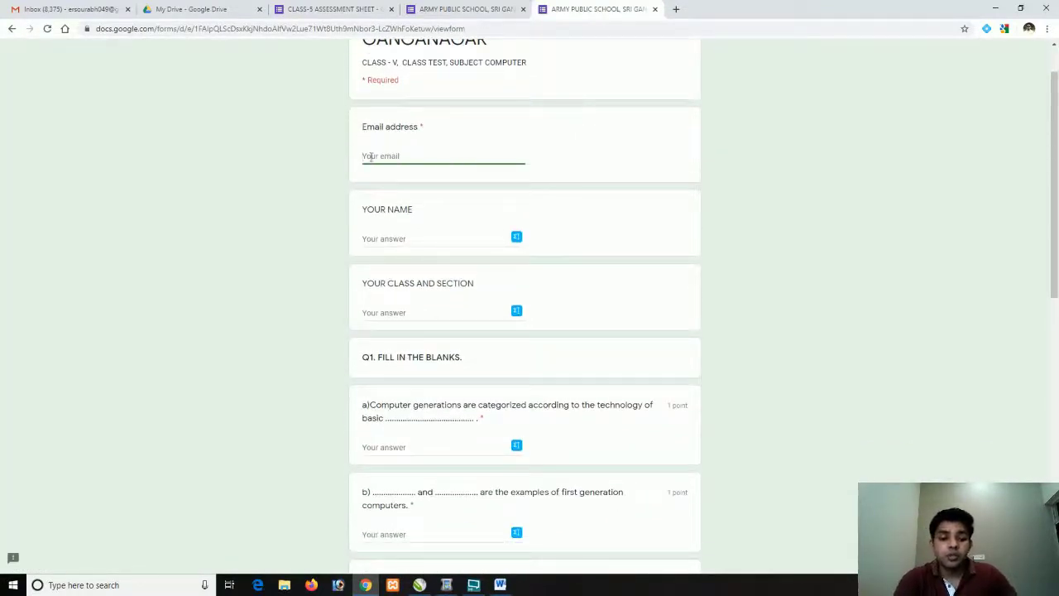
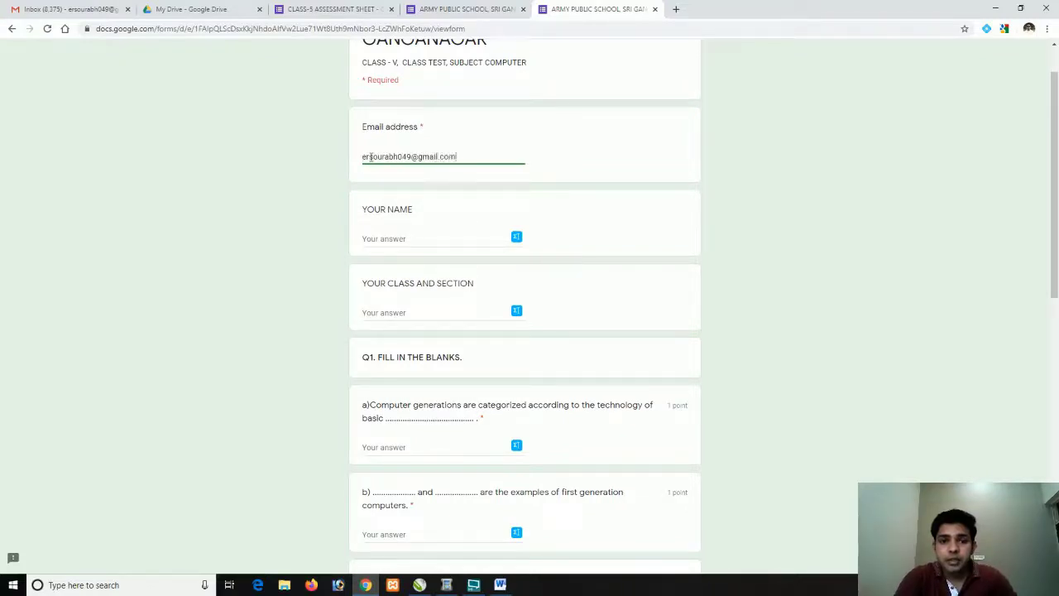
pyautogui.press('Tab')
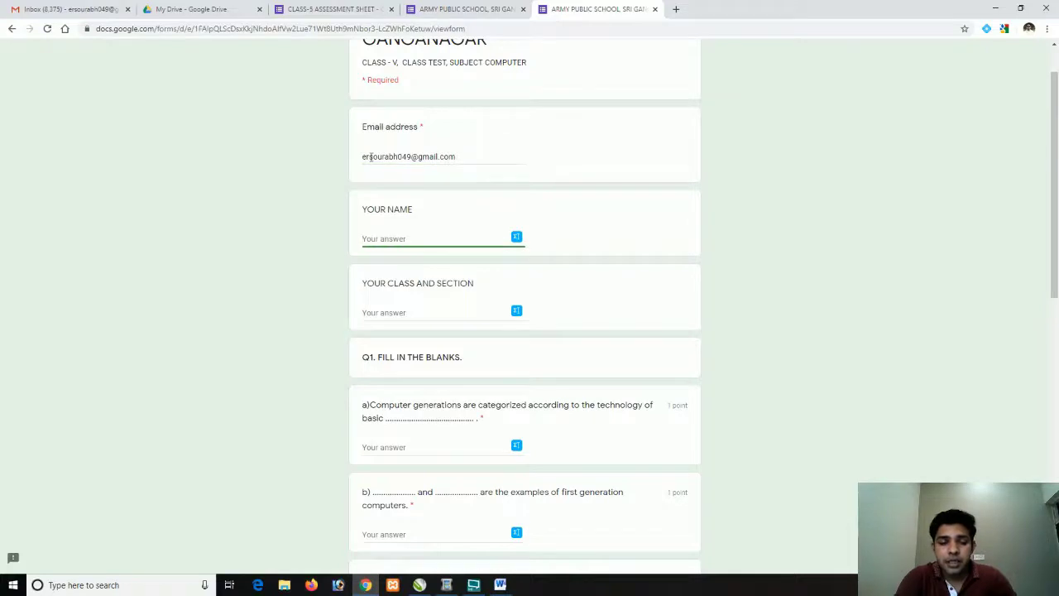
pyautogui.write('Sourabh')
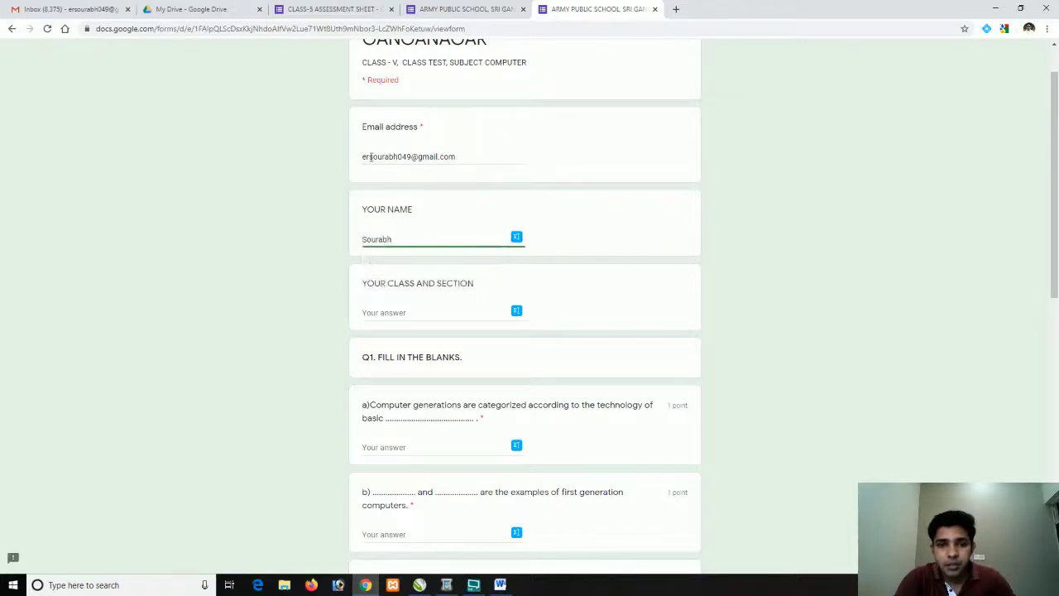
pyautogui.press('Tab')
pyautogui.write('V')
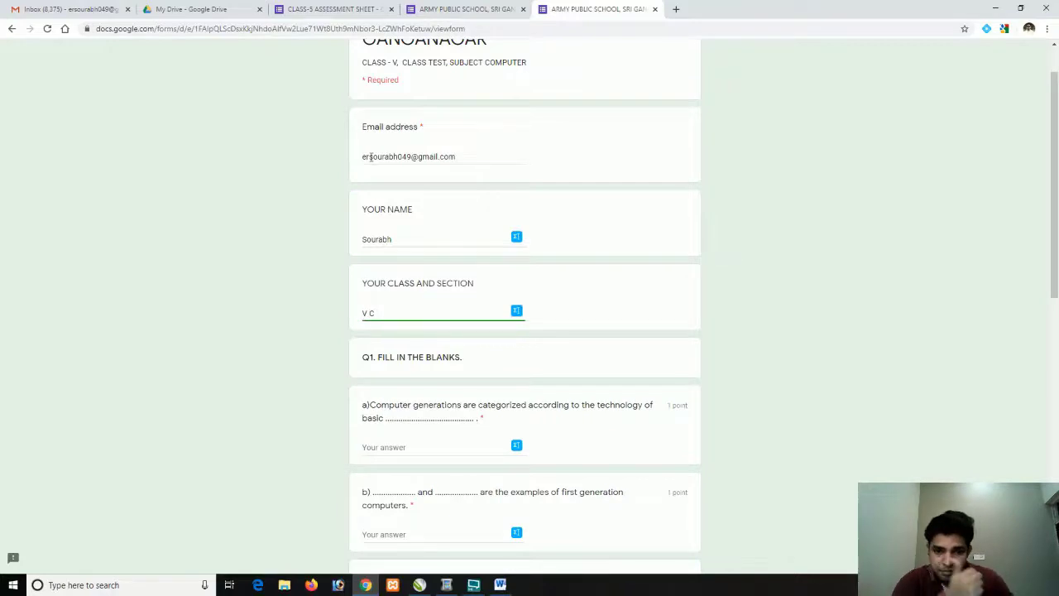
# Answer the Q1 blanks with 'Computing elements' and 'ENIAC UNIVAC'
pyautogui.scroll(-2, 380, 332)
pyautogui.click(383, 339)
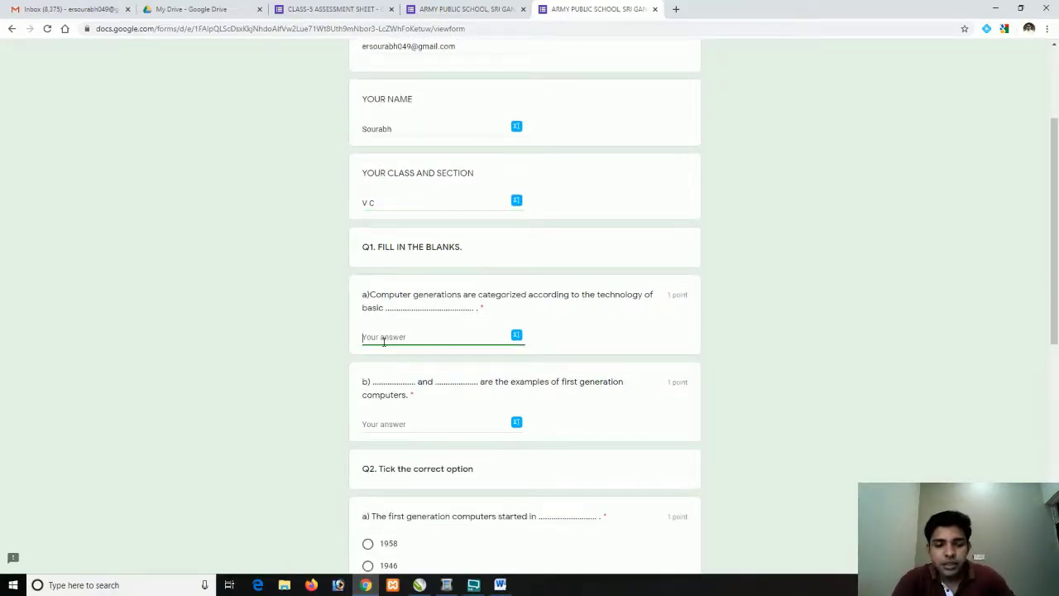
pyautogui.write('Co')
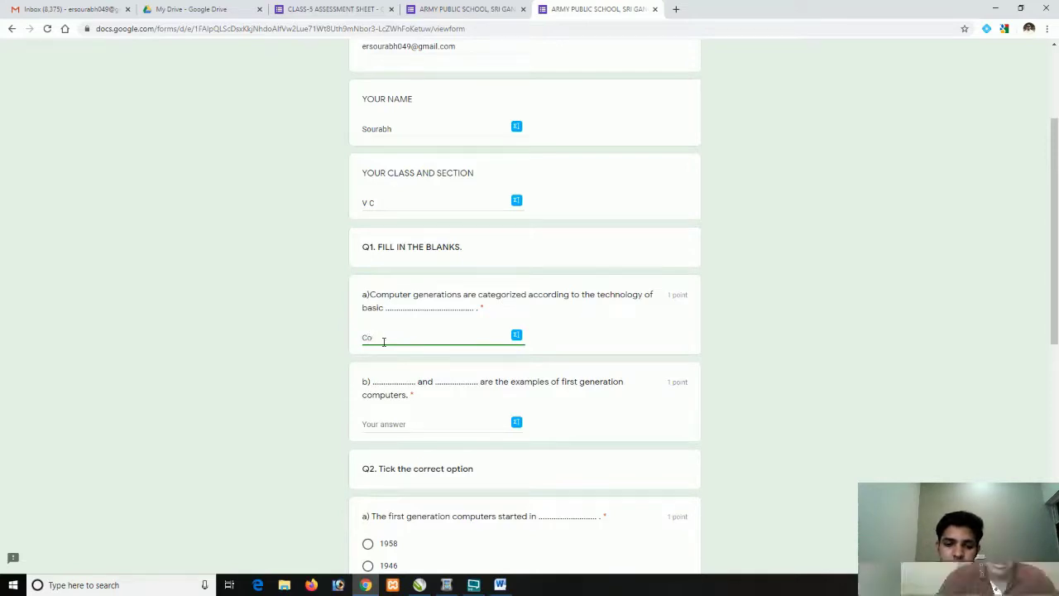
pyautogui.write('mputing elements')
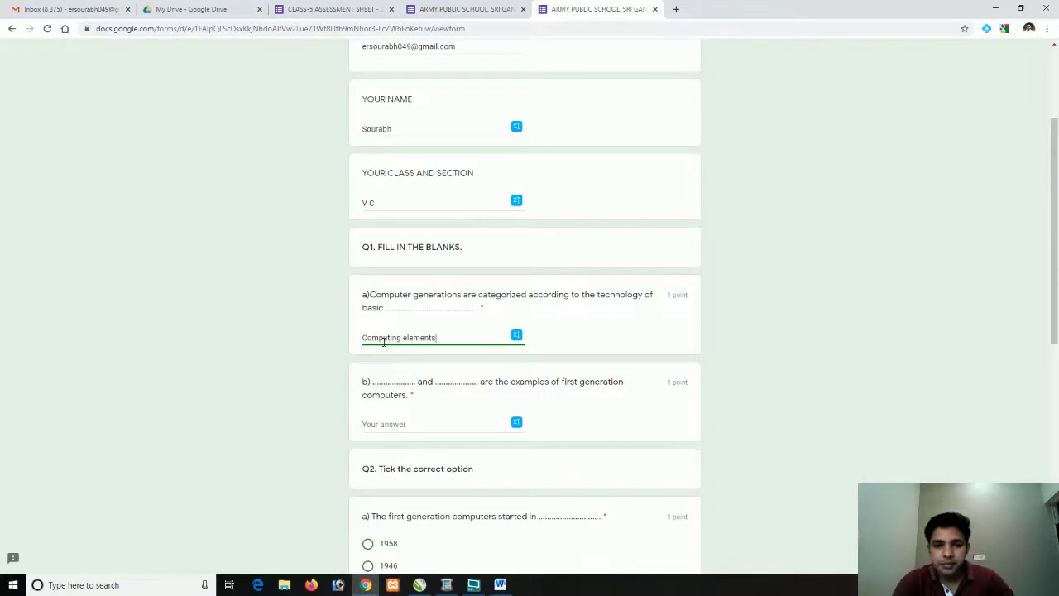
pyautogui.click(375, 423)
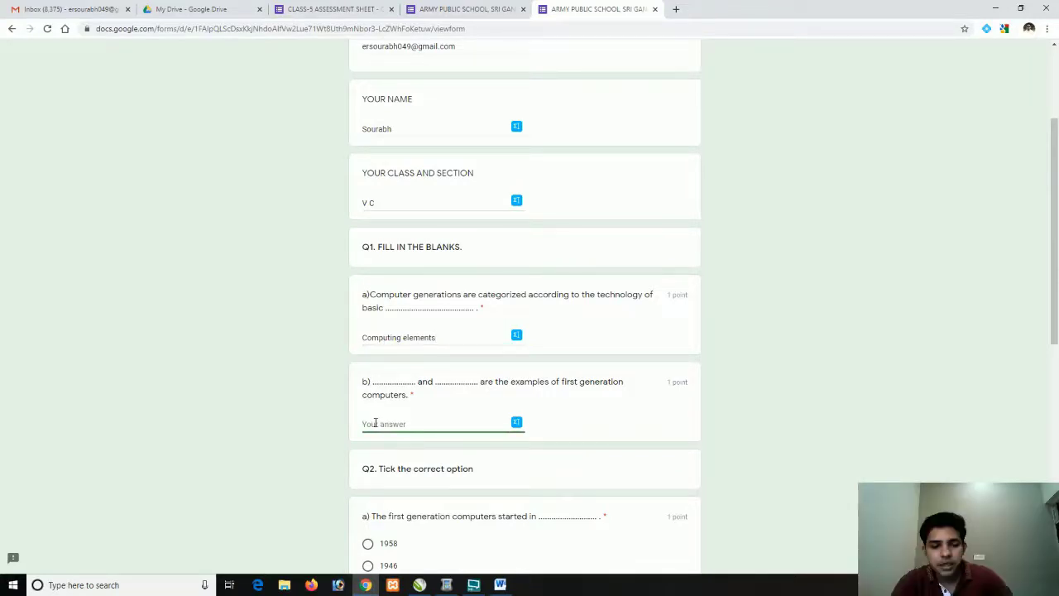
pyautogui.write('ENIAC UNIVAC')
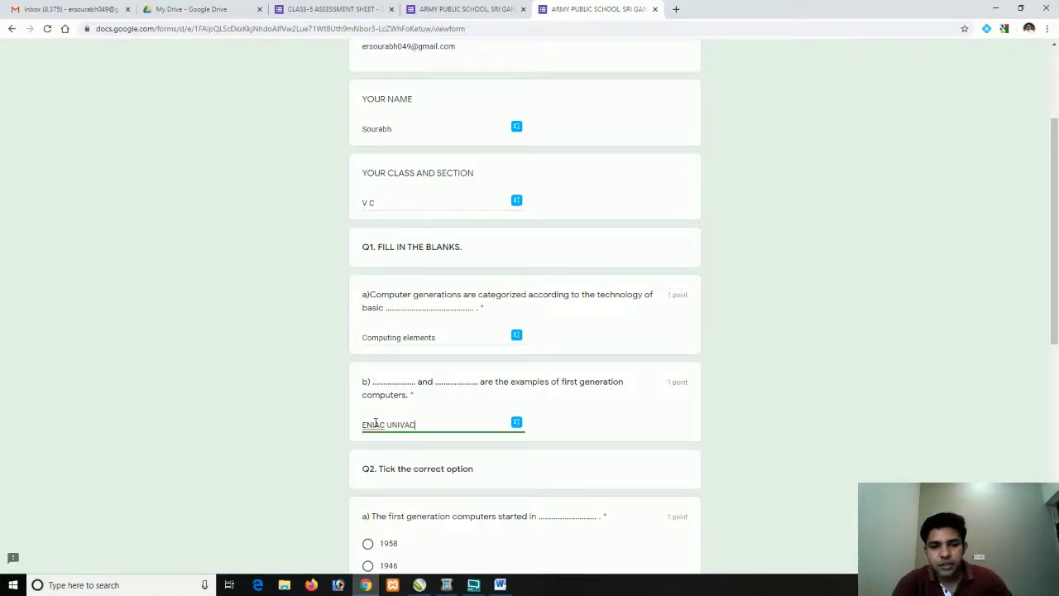
pyautogui.scroll(-2, 375, 423)
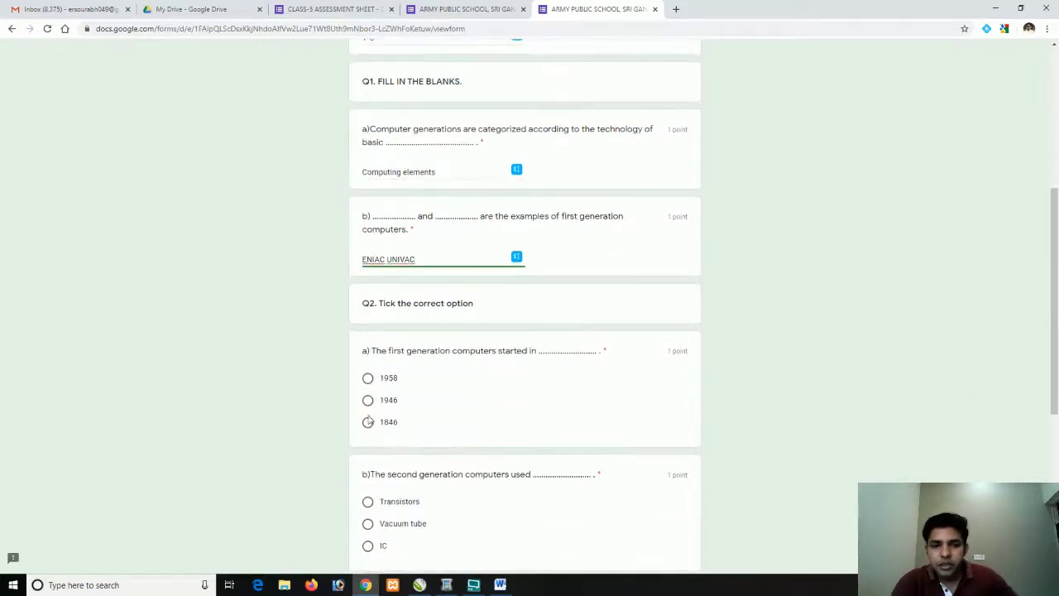
# Choose 1946 and Vacuum tube for Q2 and TRUE for both Q3 statements
pyautogui.click(367, 400)
pyautogui.scroll(-3, 372, 414)
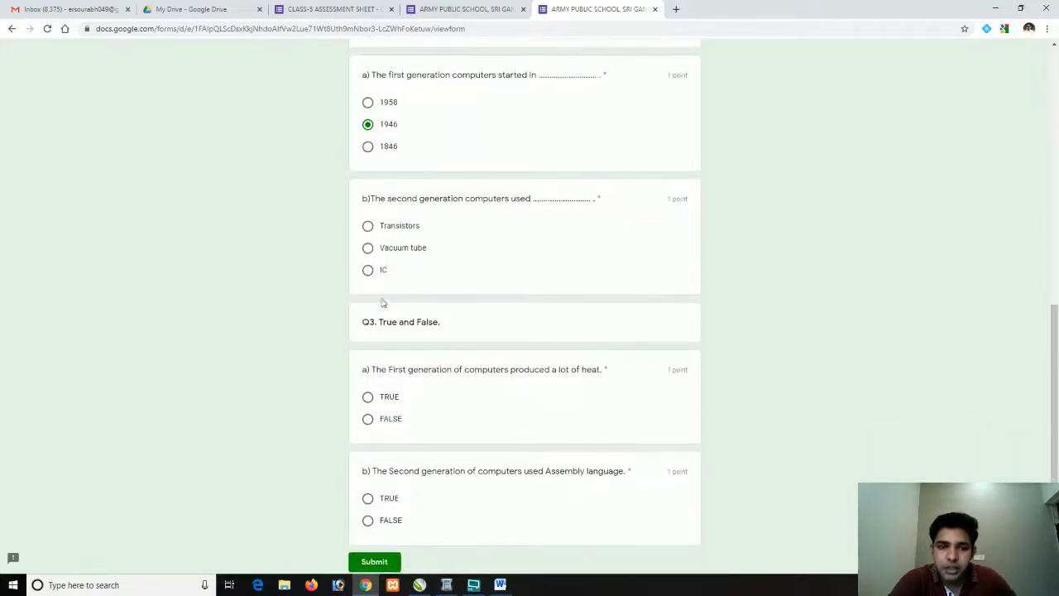
pyautogui.click(367, 248)
pyautogui.scroll(-1, 404, 306)
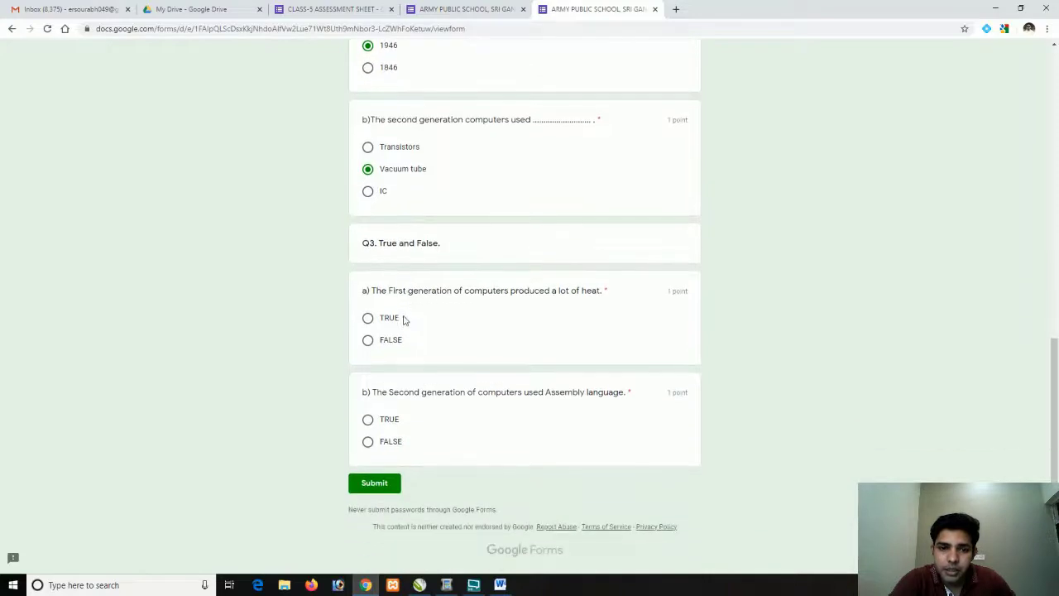
pyautogui.click(368, 319)
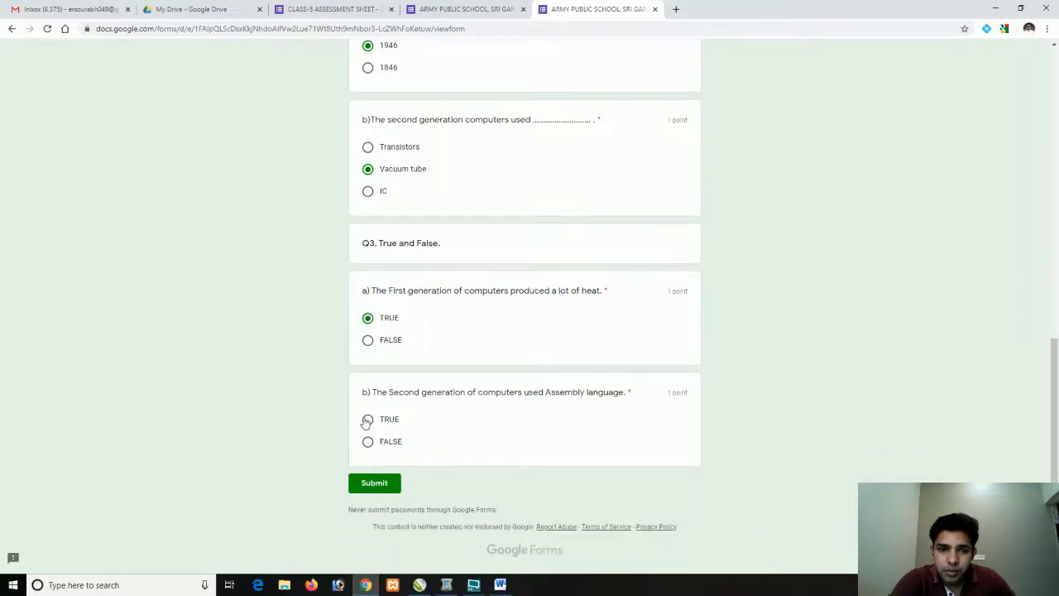
pyautogui.click(367, 419)
# Submit the quiz and open the View score page from the WELL DONE CHILDREN confirmation
pyautogui.click(374, 483)
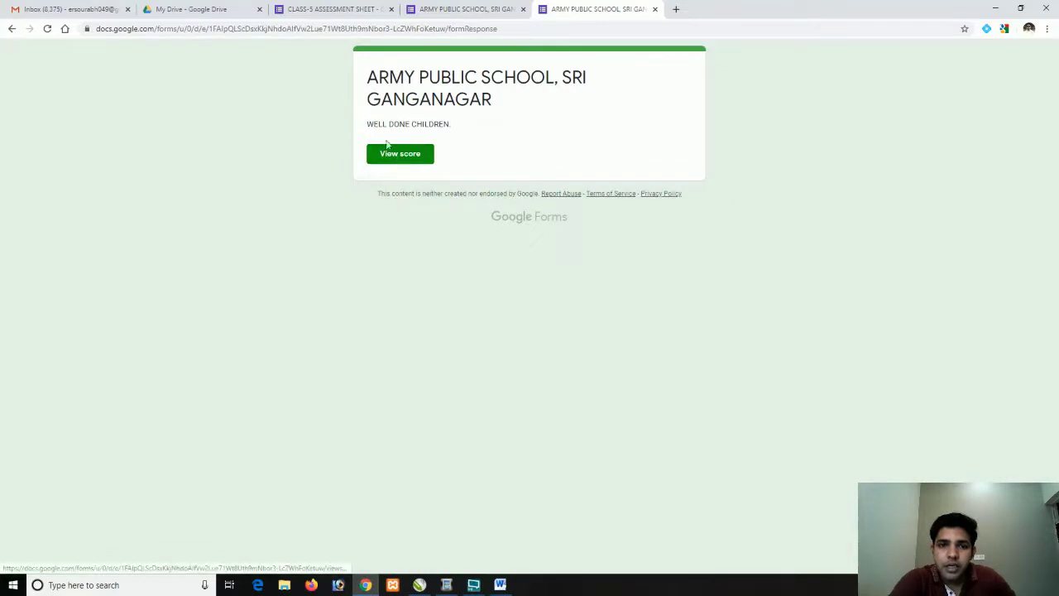
pyautogui.moveTo(451, 124); pyautogui.dragTo(383, 125)
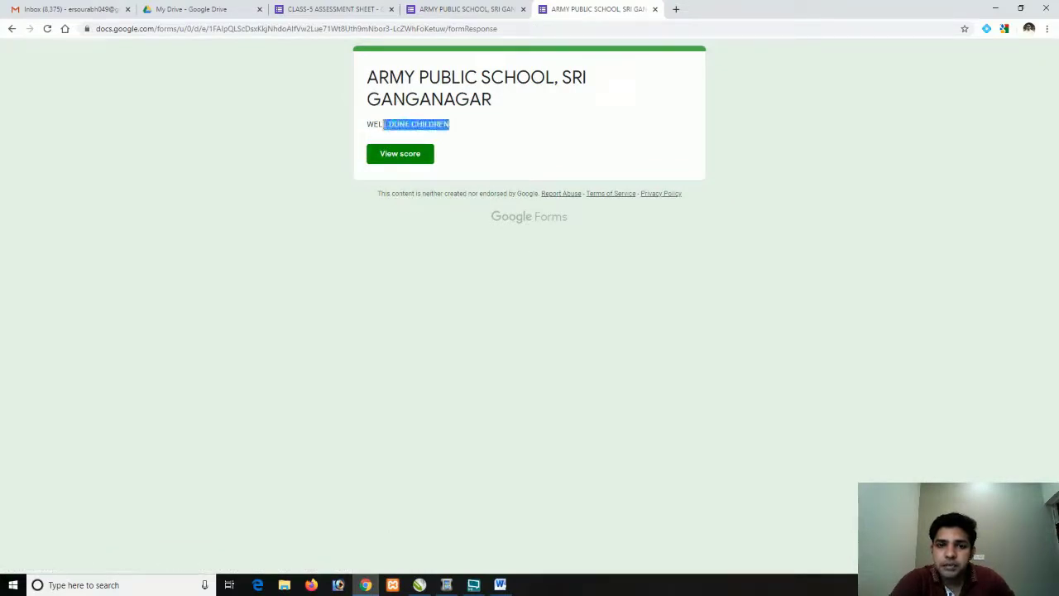
pyautogui.click(400, 158)
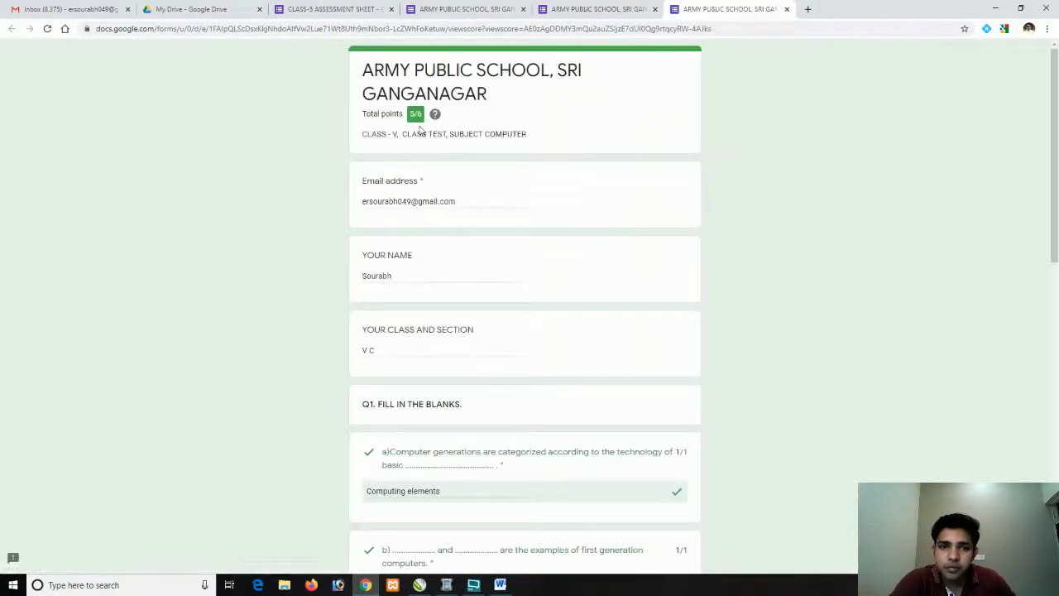
# Check the 5/6 score with Q2b marked wrong, then return to the earlier form tabs
pyautogui.scroll(-4, 436, 214)
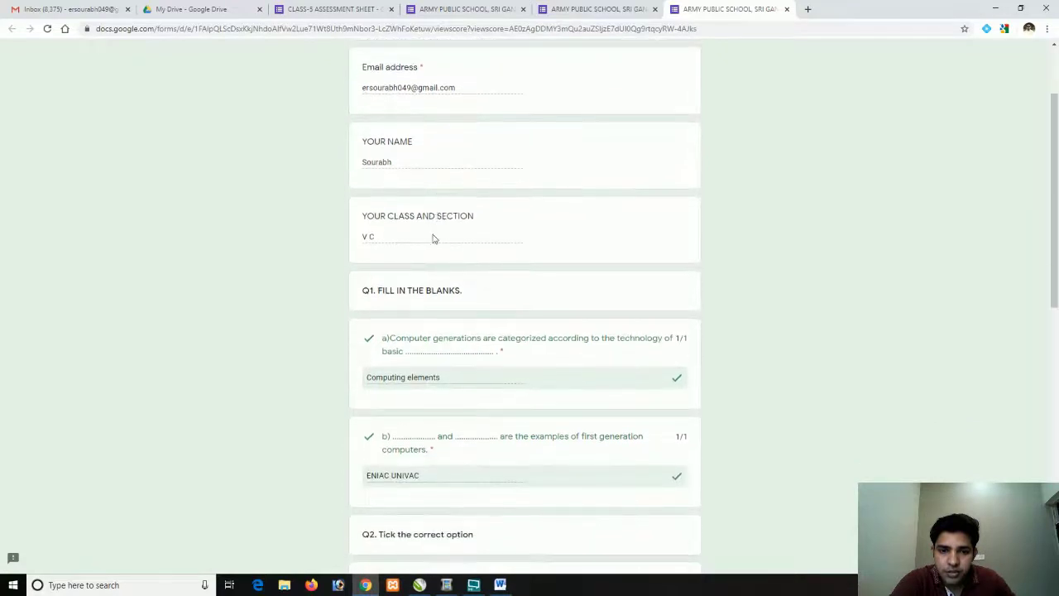
pyautogui.scroll(-2, 427, 277)
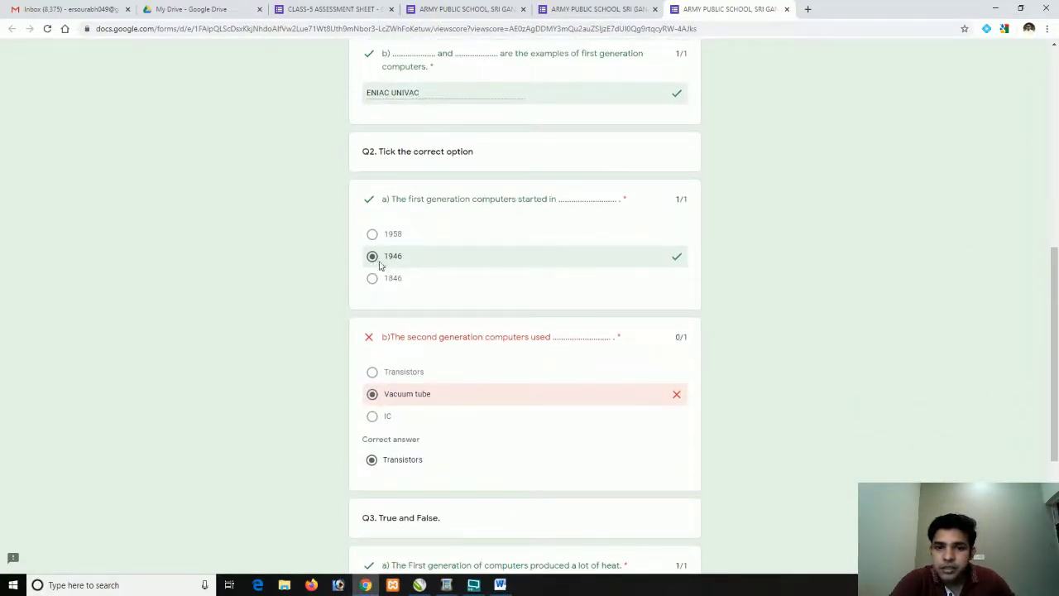
pyautogui.scroll(-1, 388, 270)
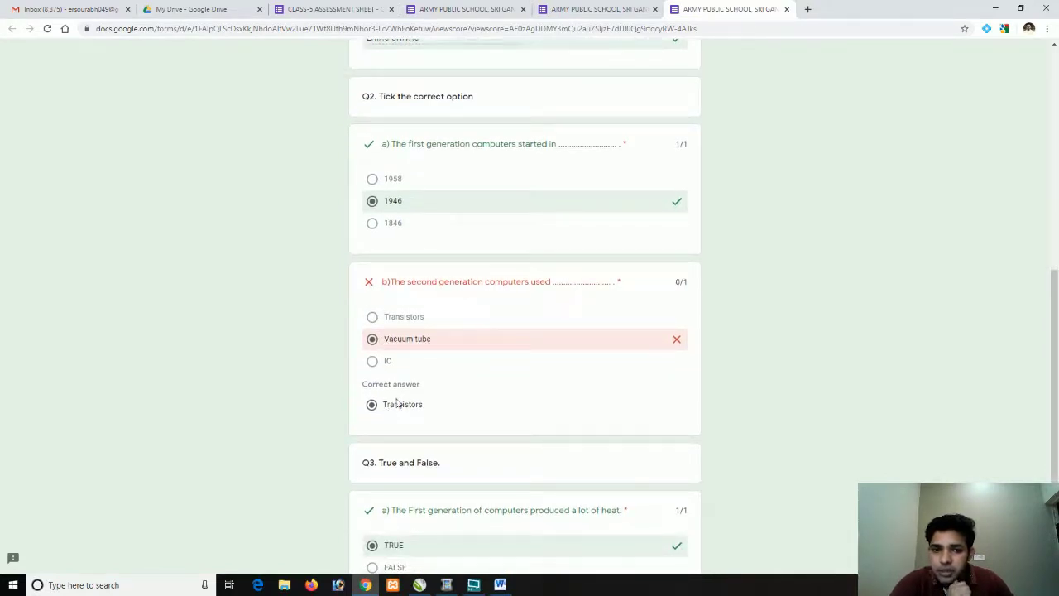
pyautogui.scroll(-3, 394, 406)
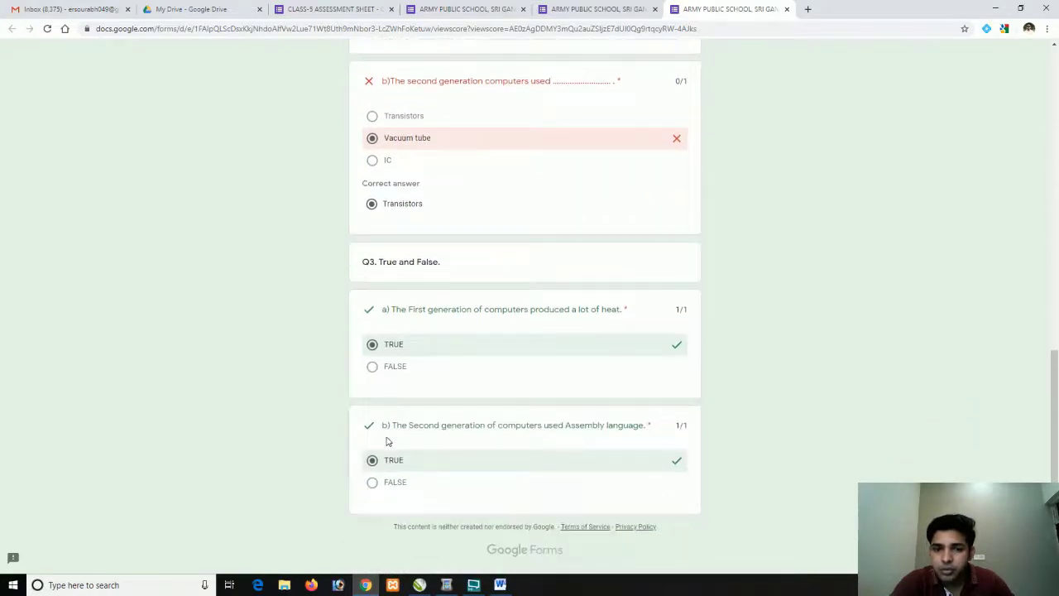
pyautogui.scroll(15, 459, 295)
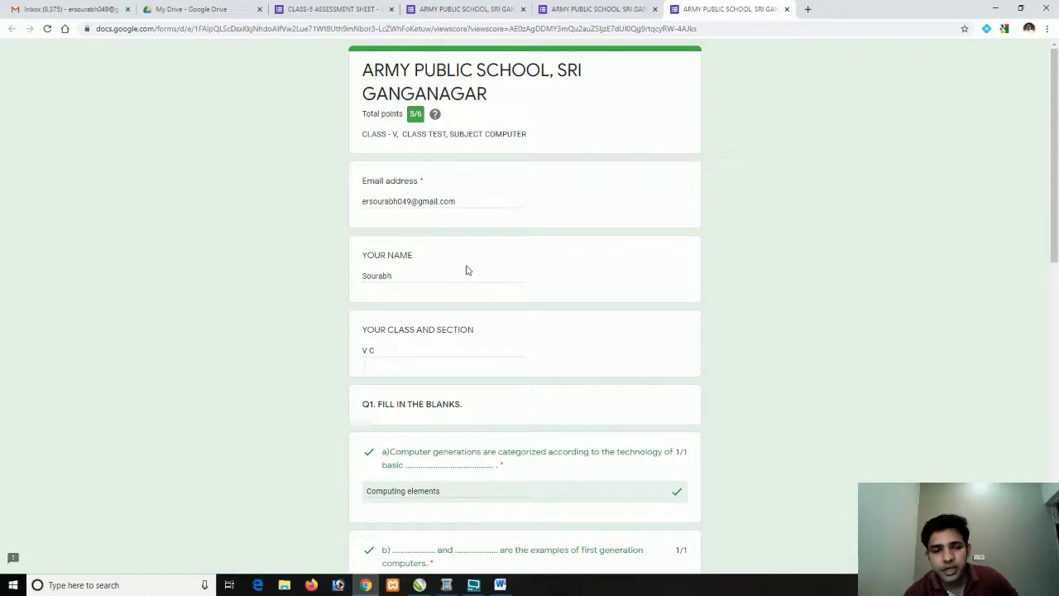
pyautogui.click(563, 5)
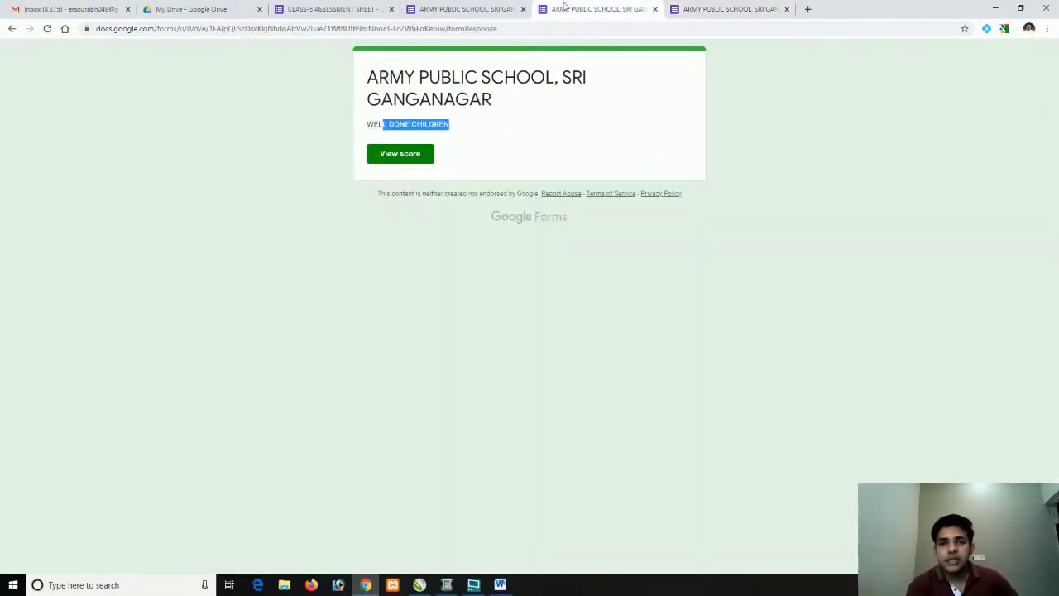
pyautogui.click(423, 6)
# Close the Send form dialog and review the Responses summary showing 1 response averaging 5/6
pyautogui.click(321, 10)
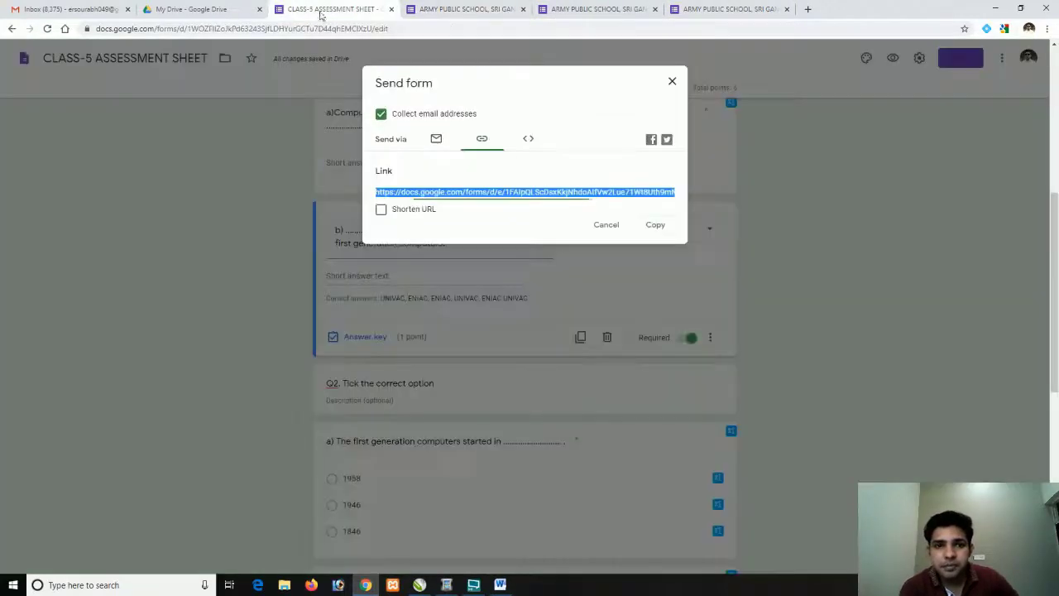
pyautogui.click(673, 85)
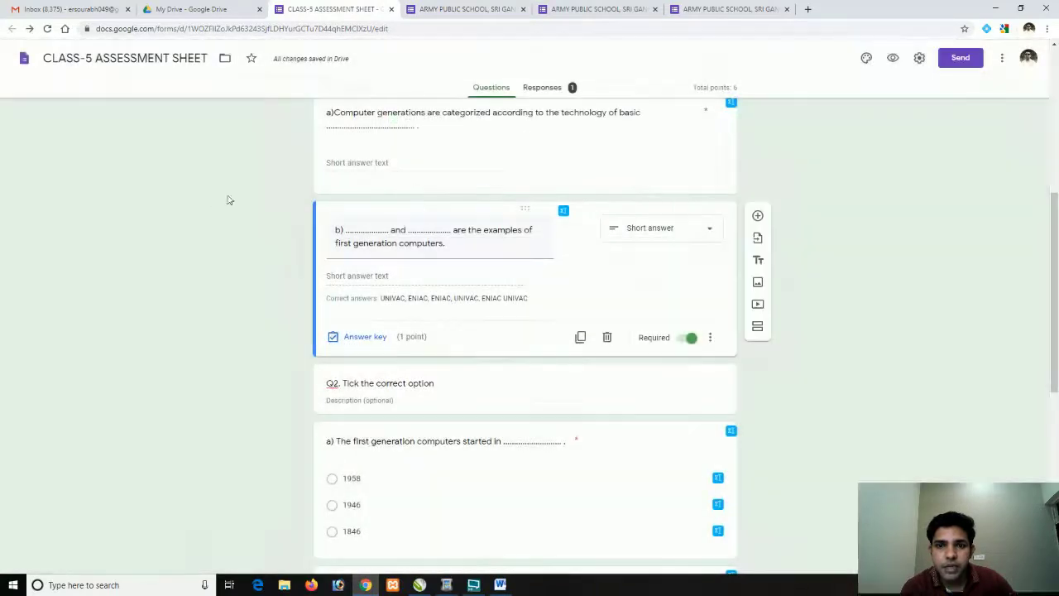
pyautogui.click(544, 89)
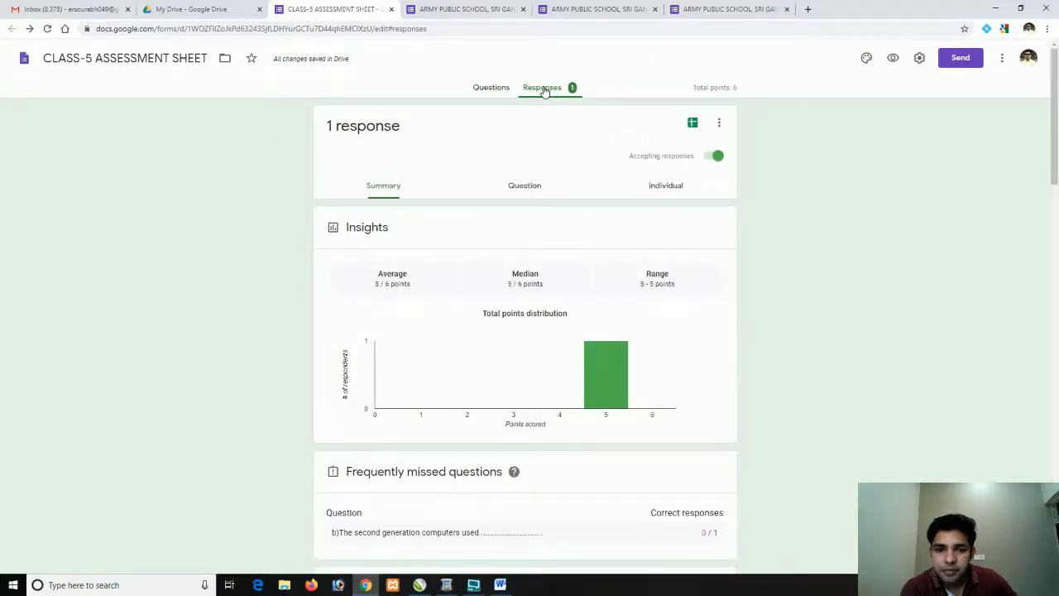
pyautogui.scroll(-5, 259, 274)
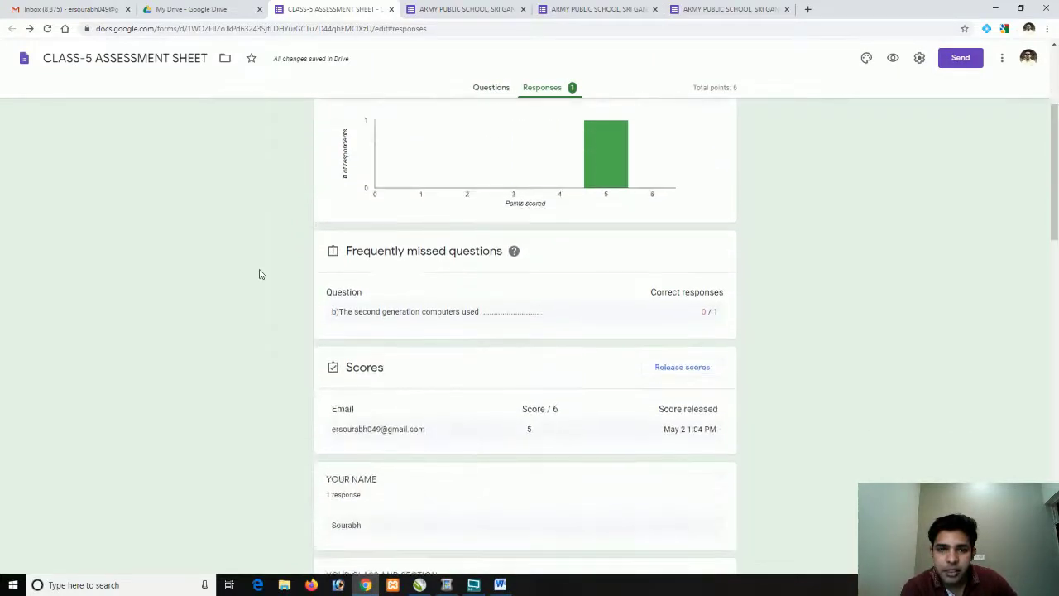
pyautogui.scroll(-1, 259, 274)
pyautogui.scroll(5, 281, 277)
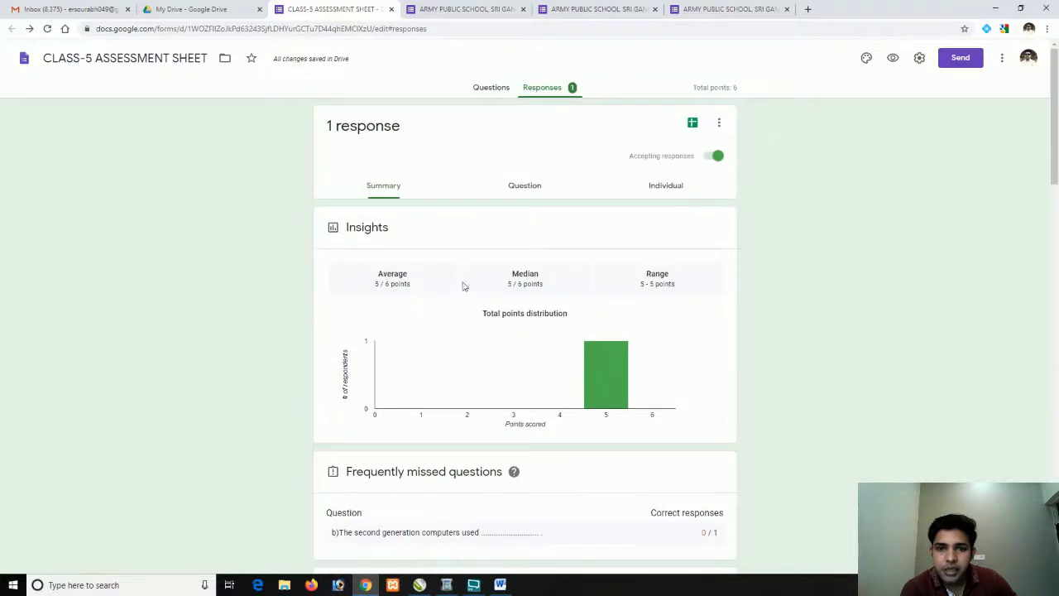
# Browse the responses grouped by question using the question list
pyautogui.click(516, 187)
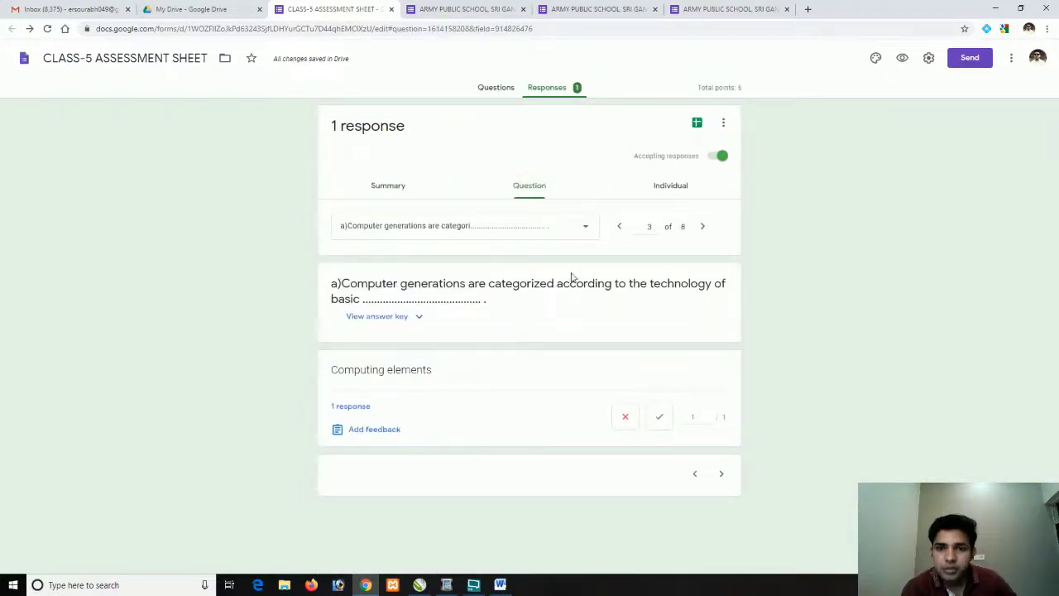
pyautogui.click(589, 230)
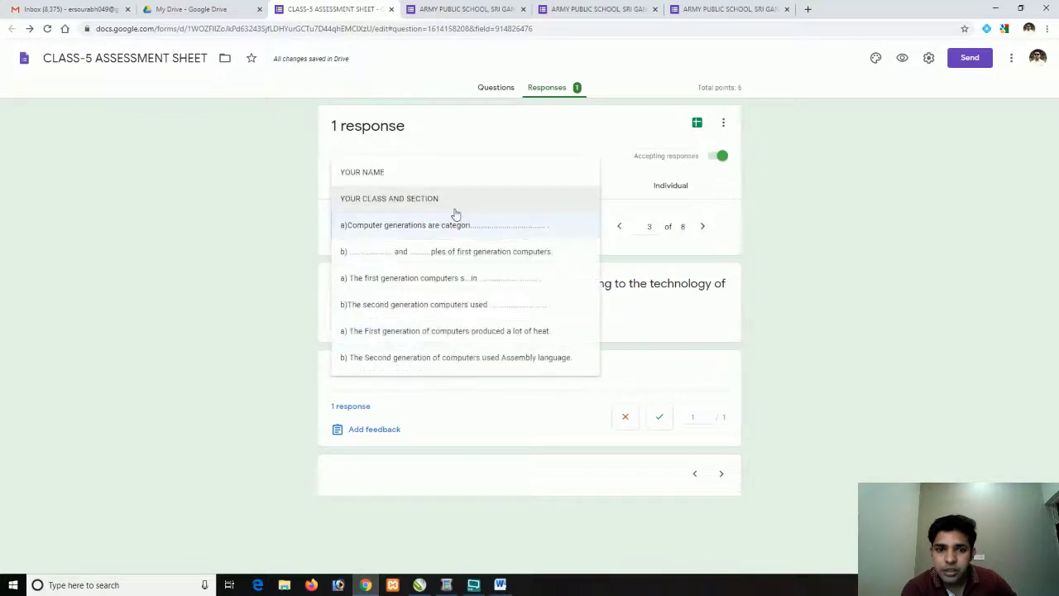
pyautogui.click(617, 215)
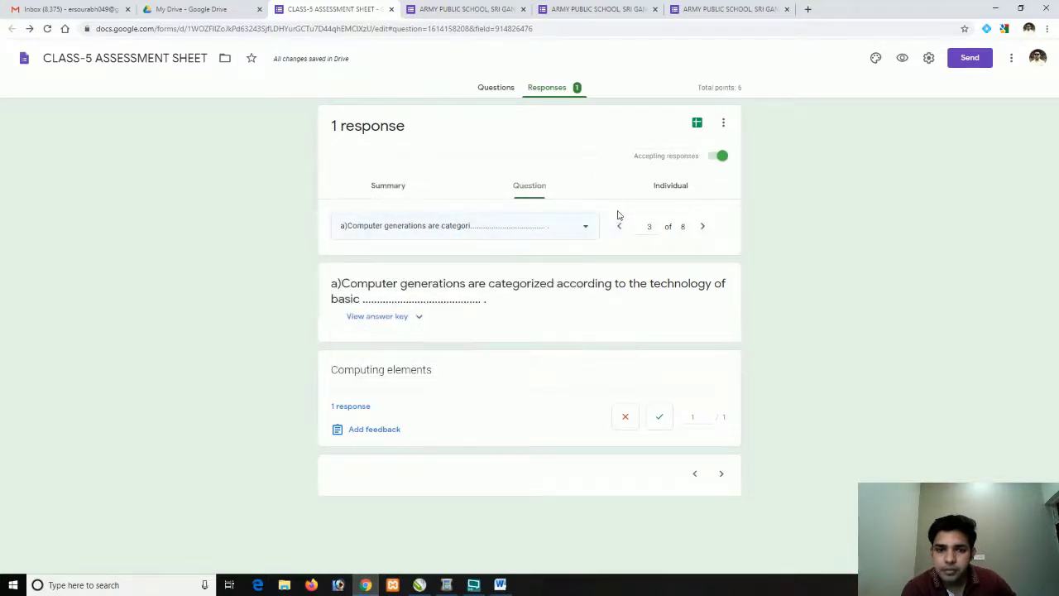
# Go through the individual graded response scoring 5 of 6, with Transistors correct for Q2b
pyautogui.click(666, 187)
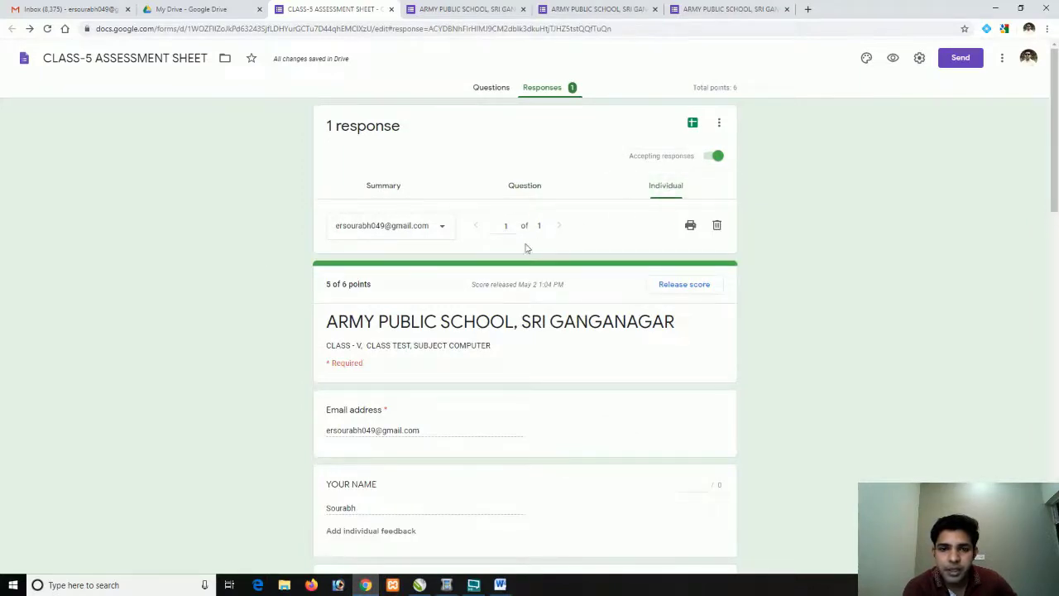
pyautogui.scroll(-1, 478, 275)
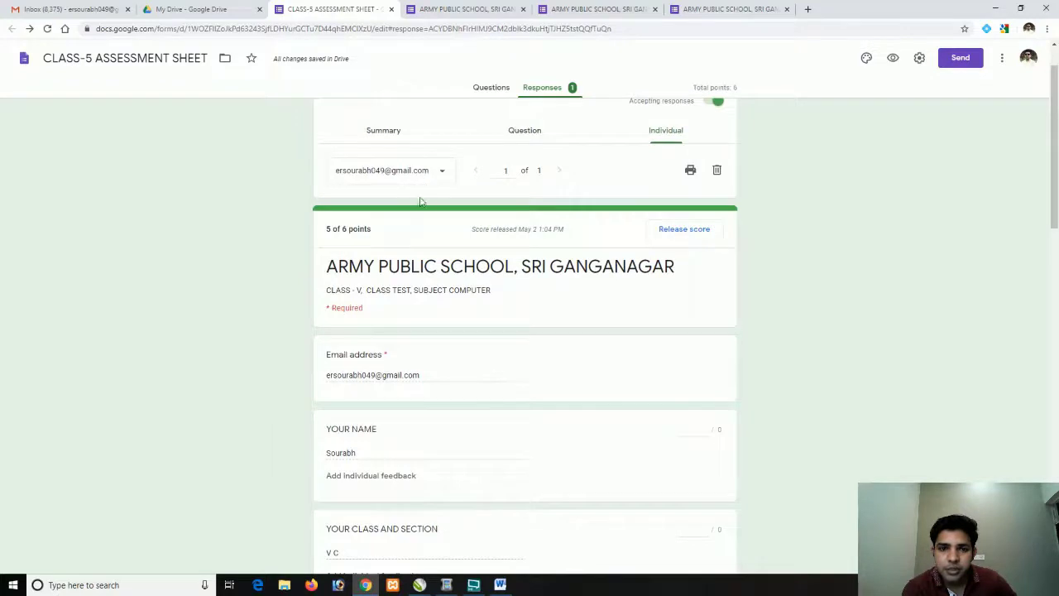
pyautogui.scroll(-1, 426, 228)
pyautogui.scroll(-5, 332, 250)
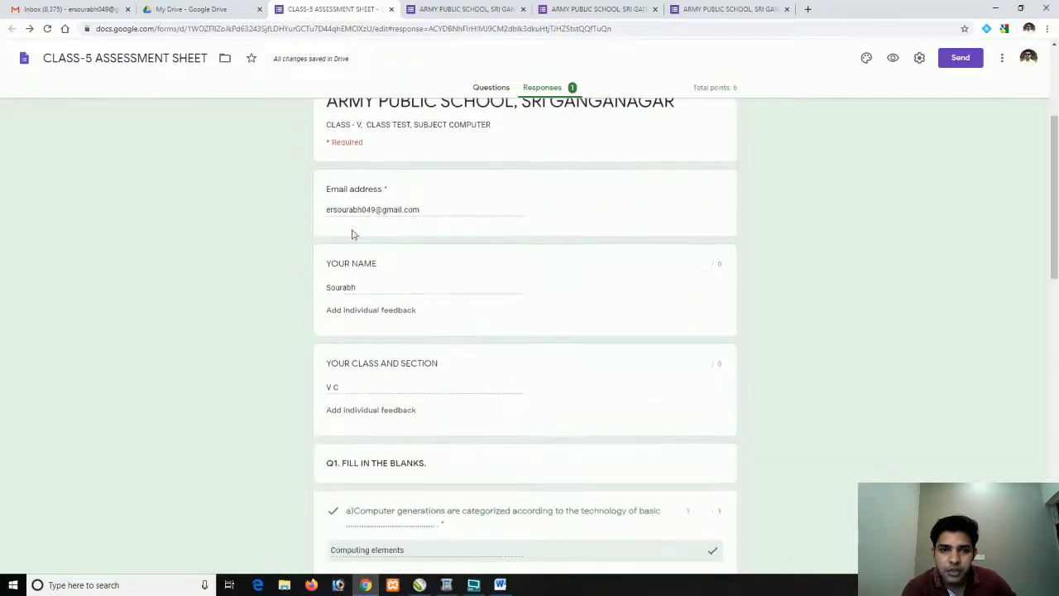
pyautogui.scroll(-9, 354, 317)
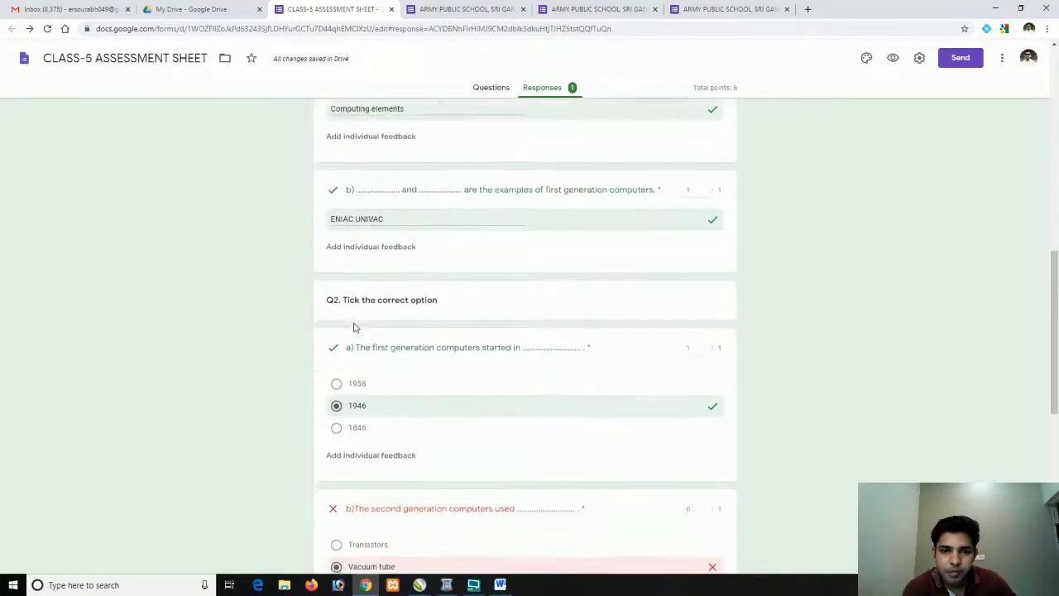
pyautogui.scroll(-2, 352, 379)
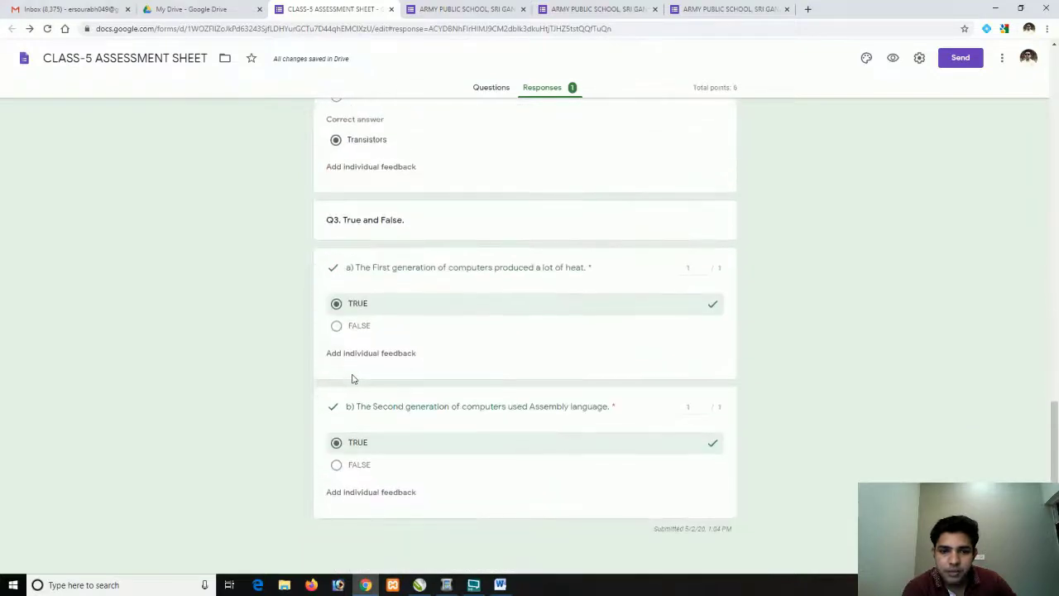
pyautogui.scroll(17, 402, 331)
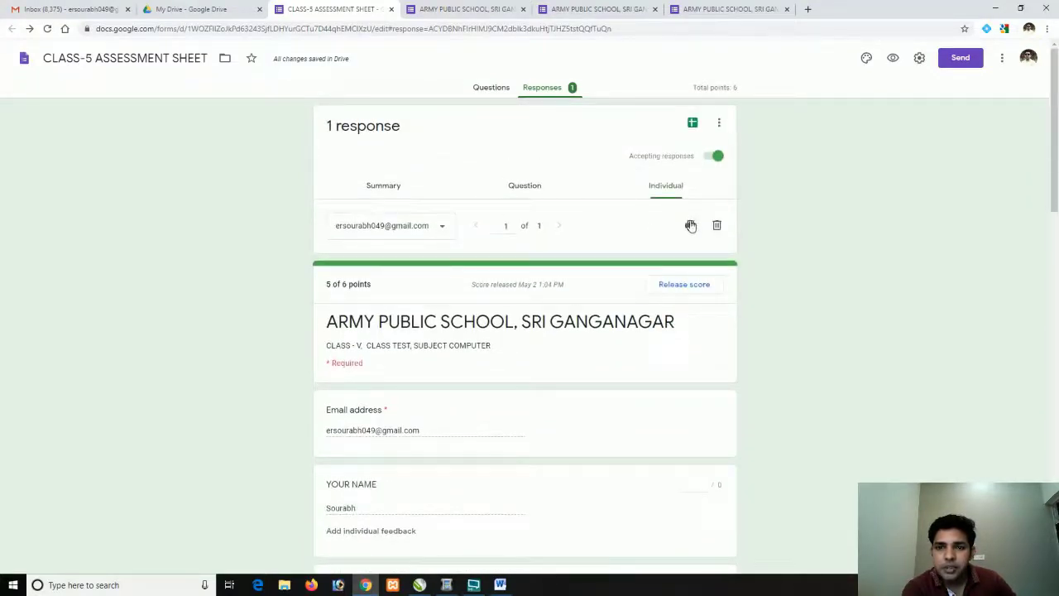
# Download the responses as a CSV and start linking them to a new spreadsheet
pyautogui.click(720, 125)
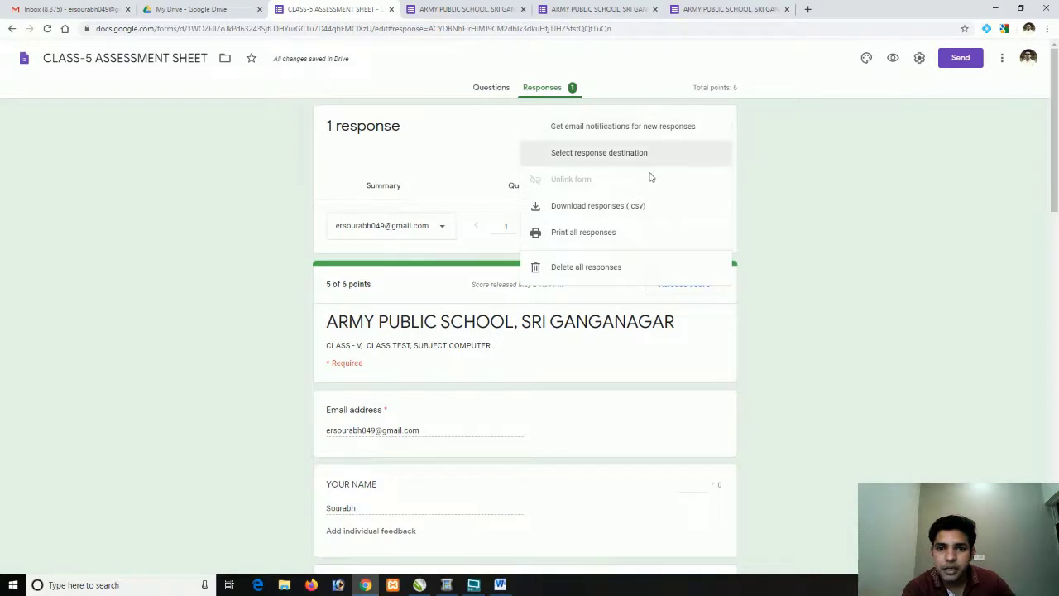
pyautogui.click(611, 211)
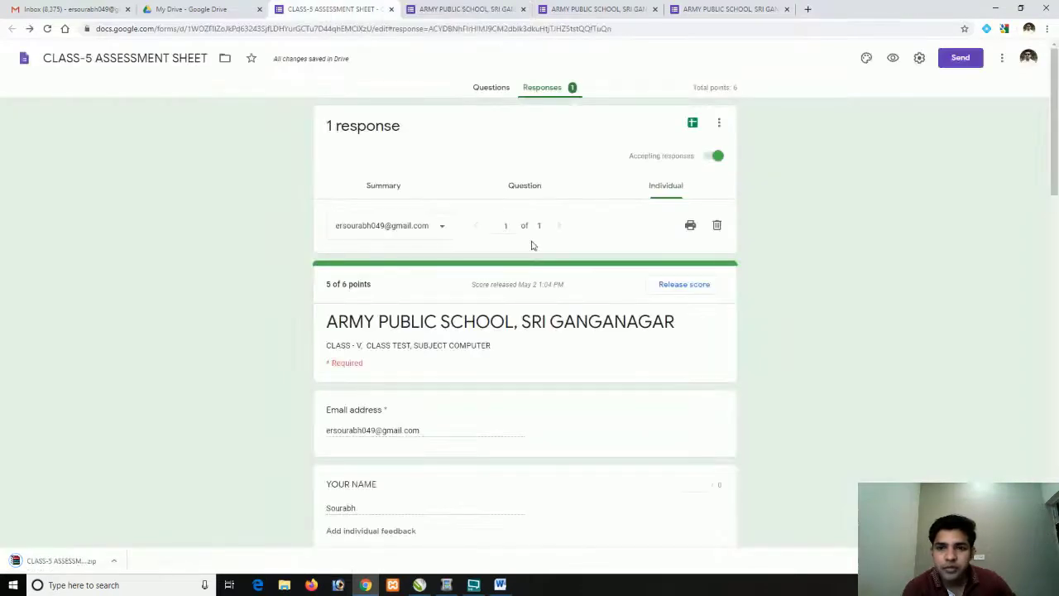
pyautogui.click(693, 124)
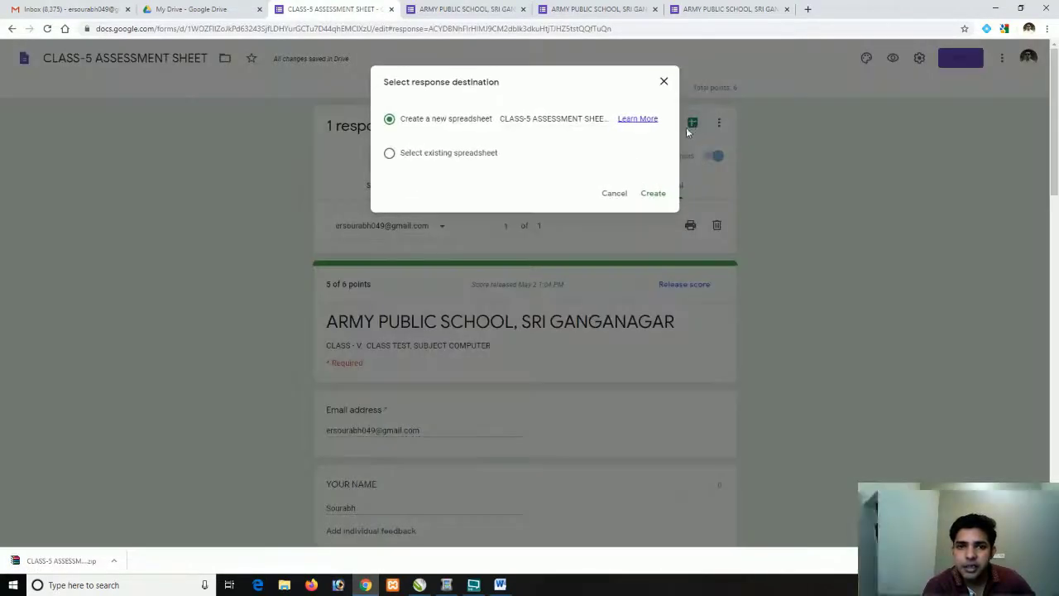
# Create the CLASS-5 ASSESSMENT SHEET (Responses) spreadsheet and check row 2's email, name and class V C
pyautogui.click(652, 195)
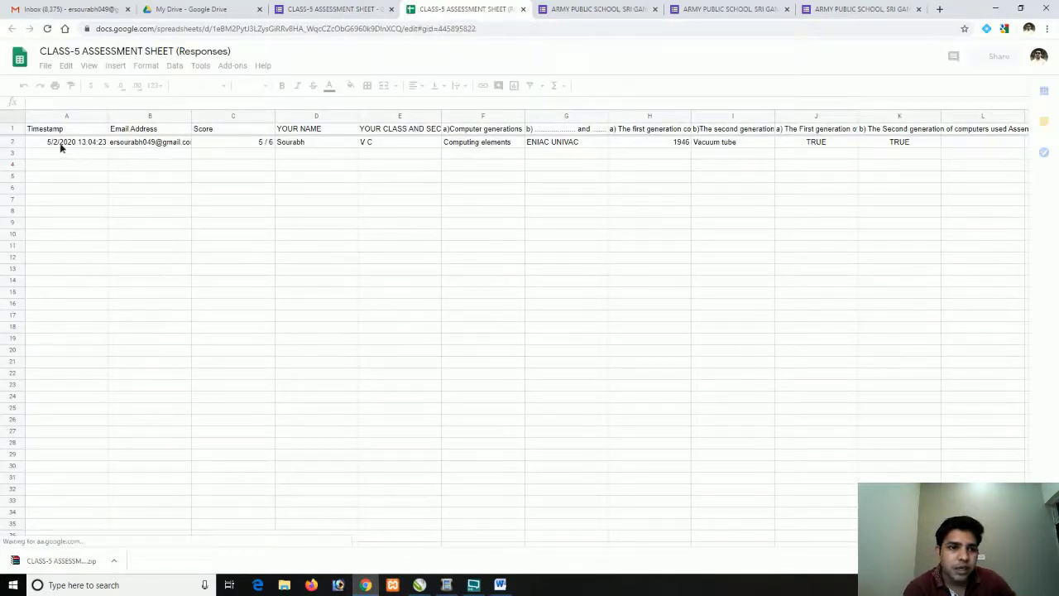
pyautogui.click(138, 146)
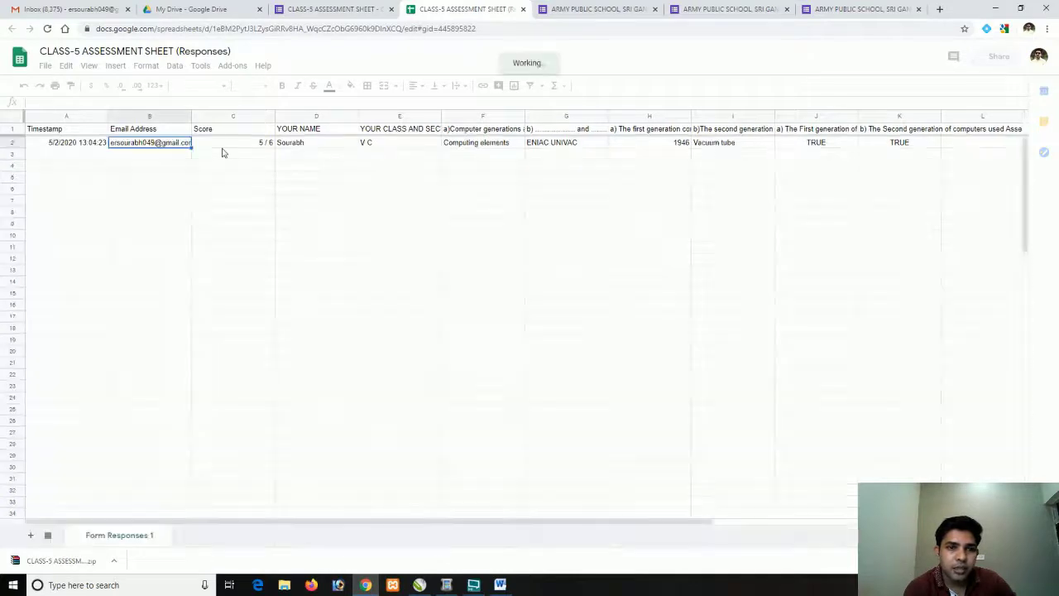
pyautogui.click(302, 145)
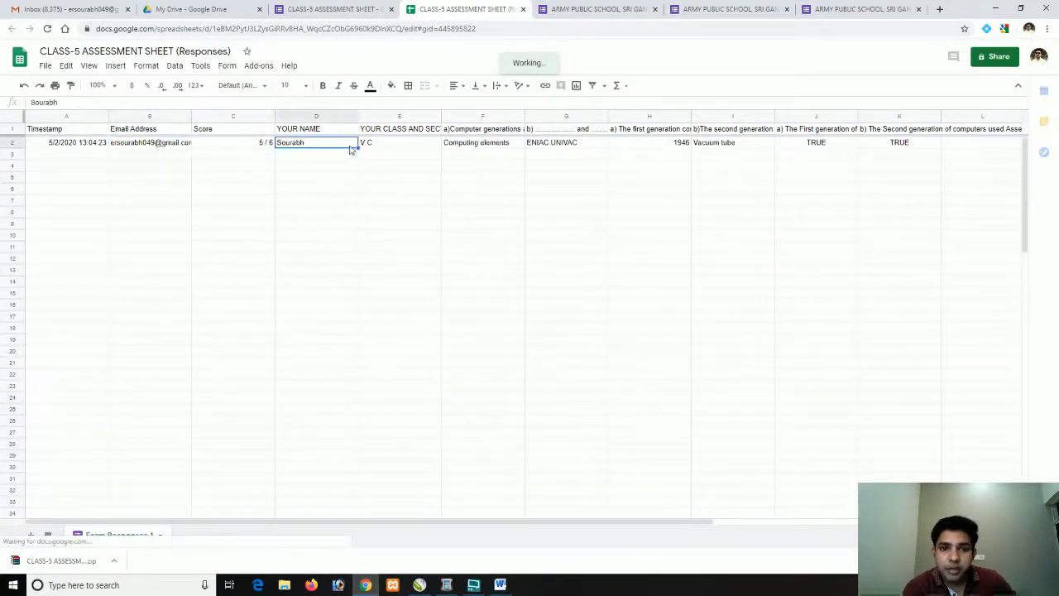
pyautogui.click(401, 150)
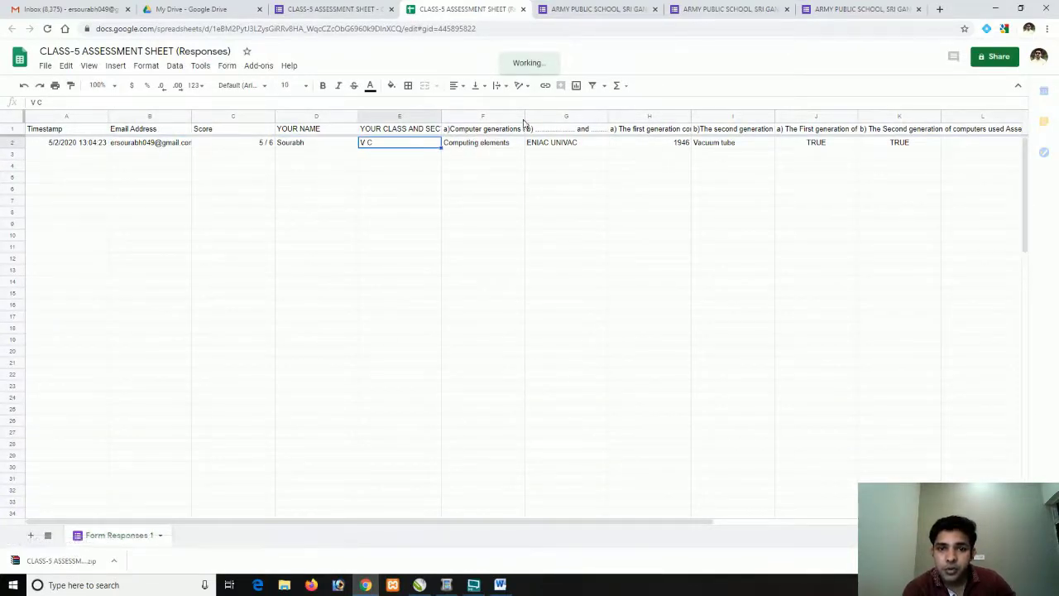
# Wrap the long headers in columns F and G, then check the F2, G2 and H2 answers
pyautogui.moveTo(525, 117); pyautogui.dragTo(609, 117)
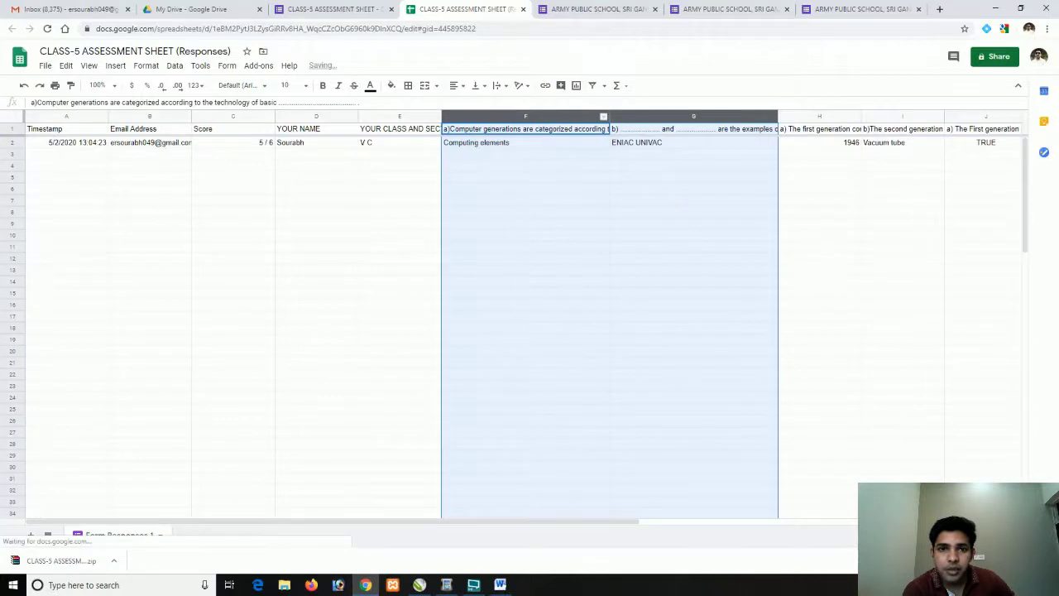
pyautogui.click(501, 86)
pyautogui.click(512, 105)
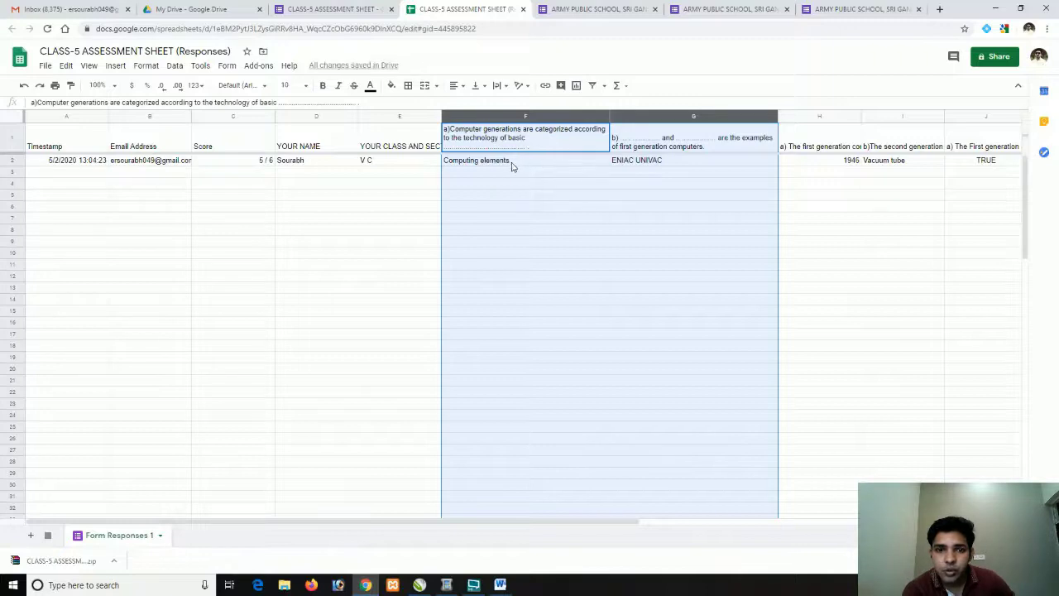
pyautogui.click(298, 162)
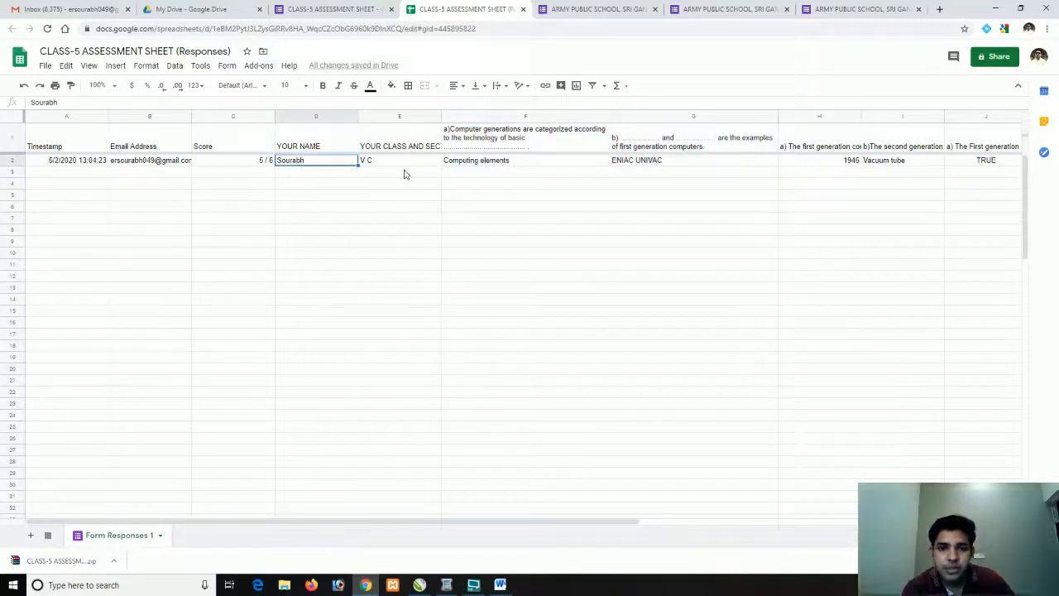
pyautogui.click(473, 164)
pyautogui.click(644, 169)
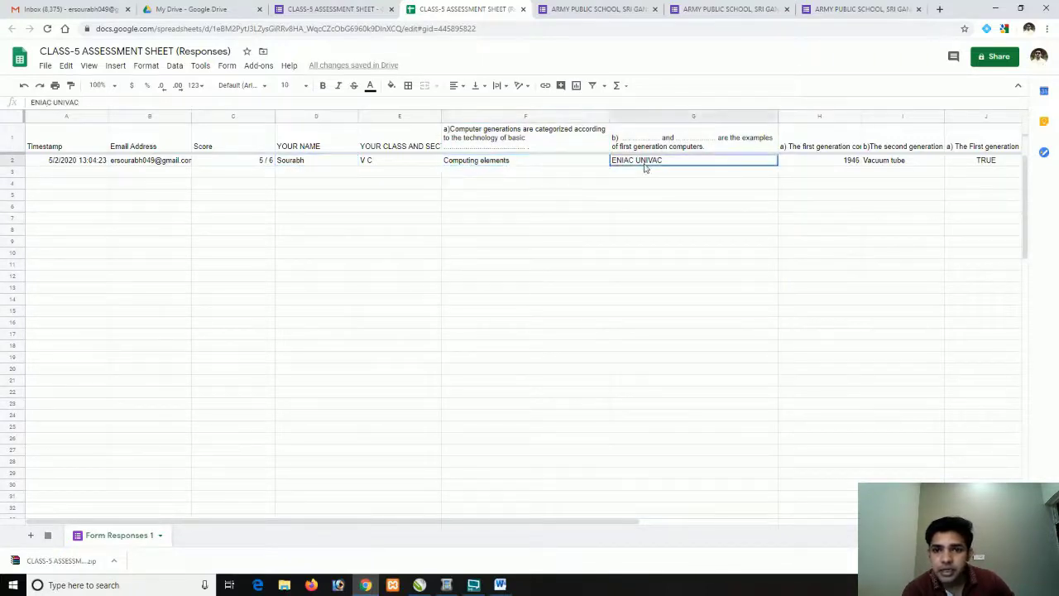
pyautogui.click(823, 165)
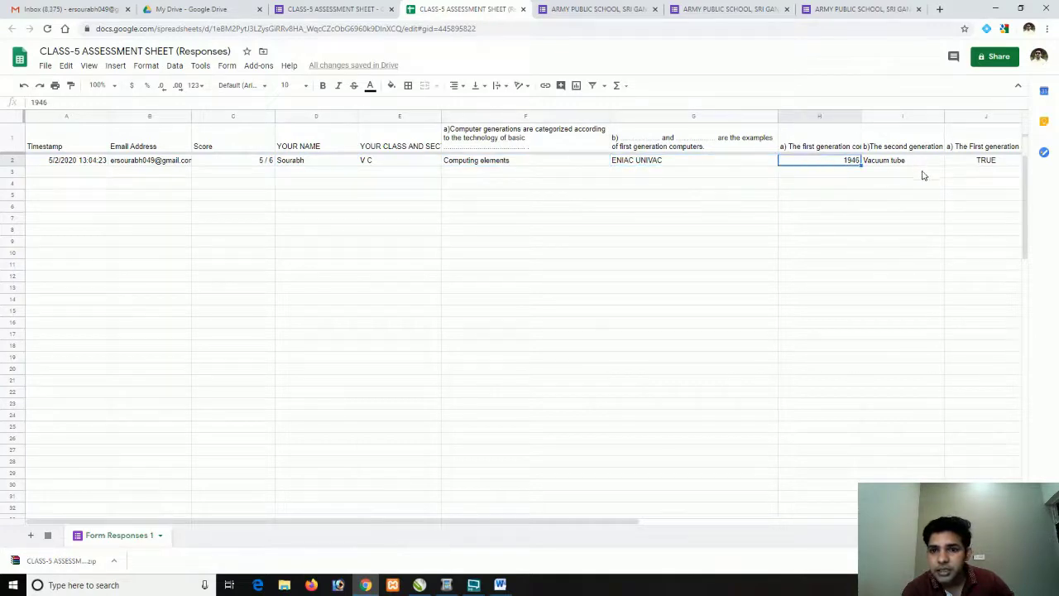
pyautogui.moveTo(636, 525); pyautogui.dragTo(439, 526)
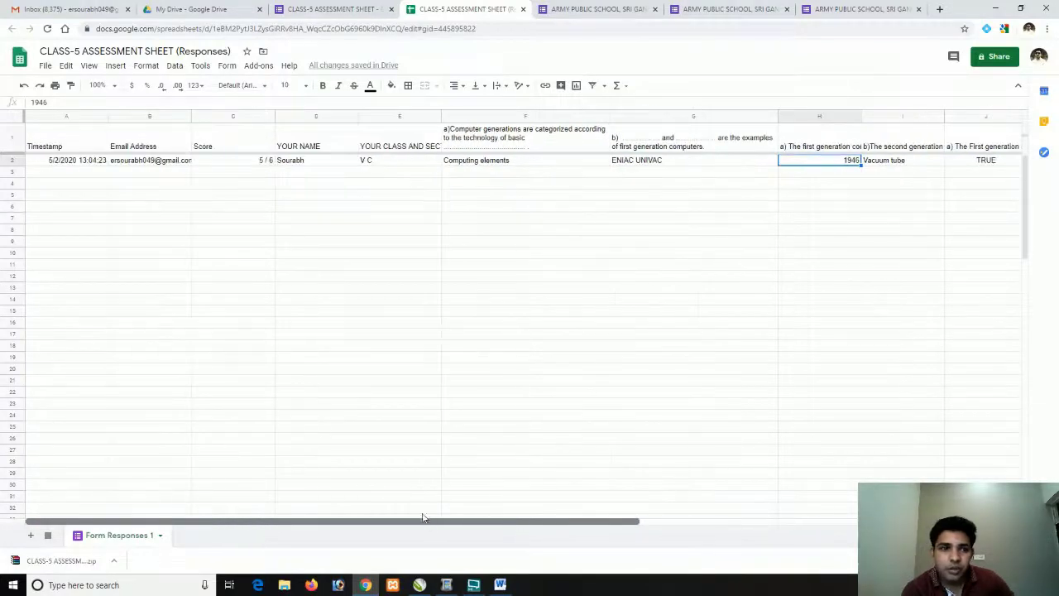